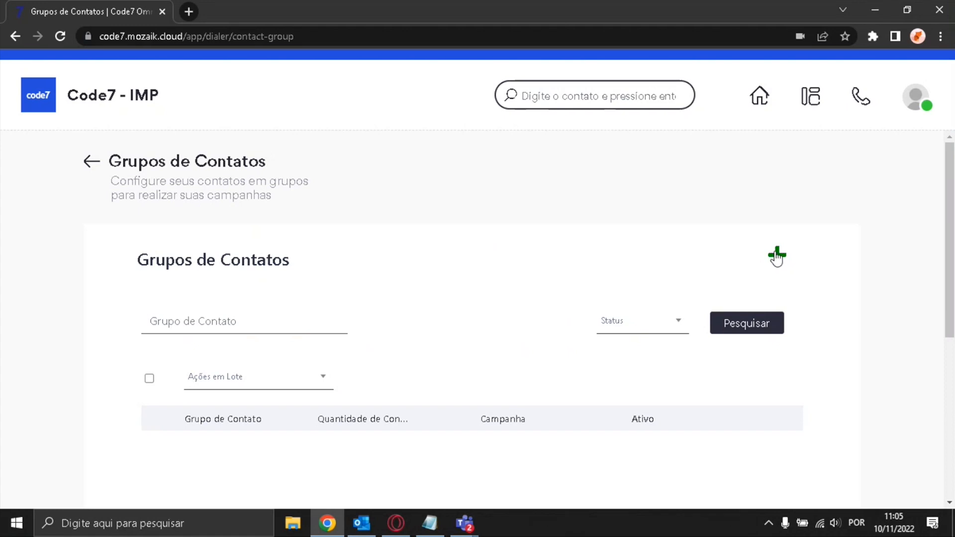
Start a new contact group import and name the group NOVO GRUPO
click(776, 257)
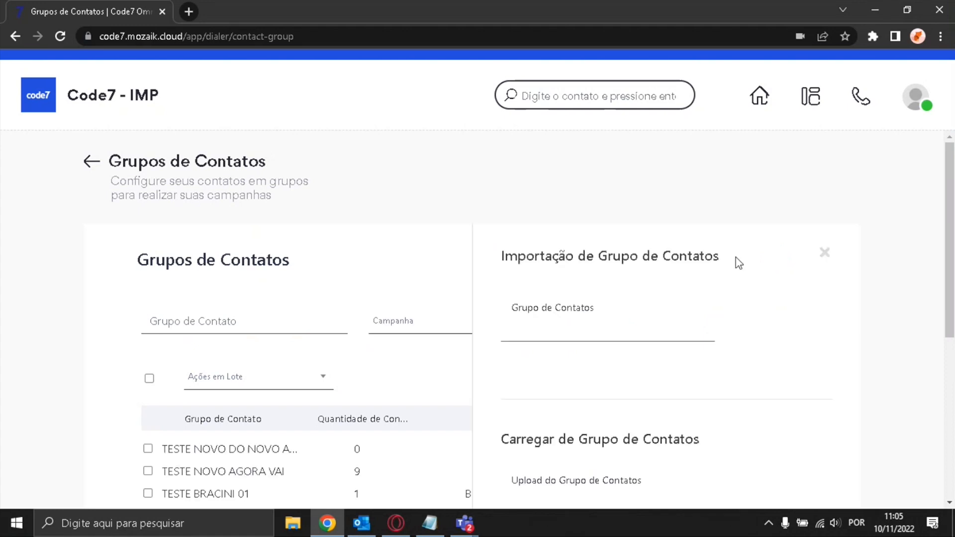
scroll(735, 260, down, 1)
click(531, 265)
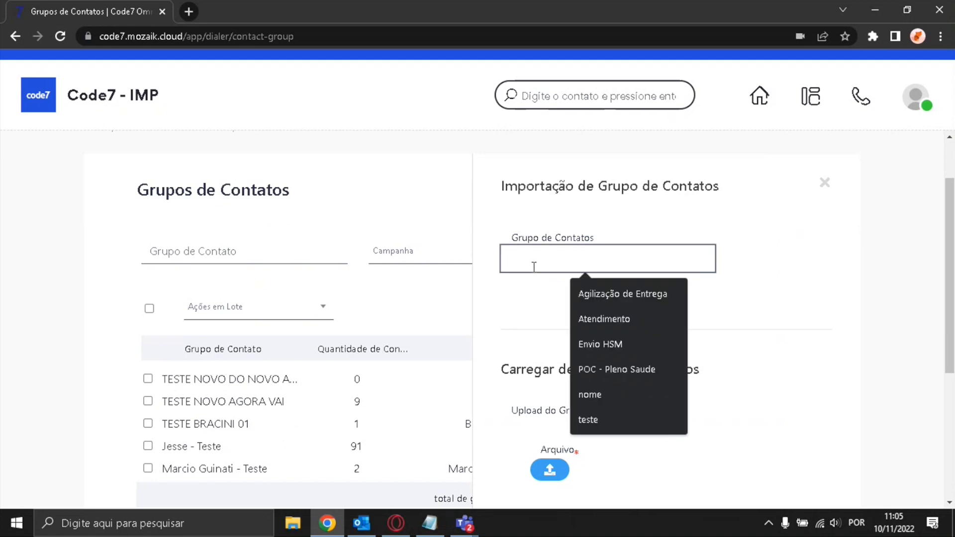
text(NOVO GRUPO)
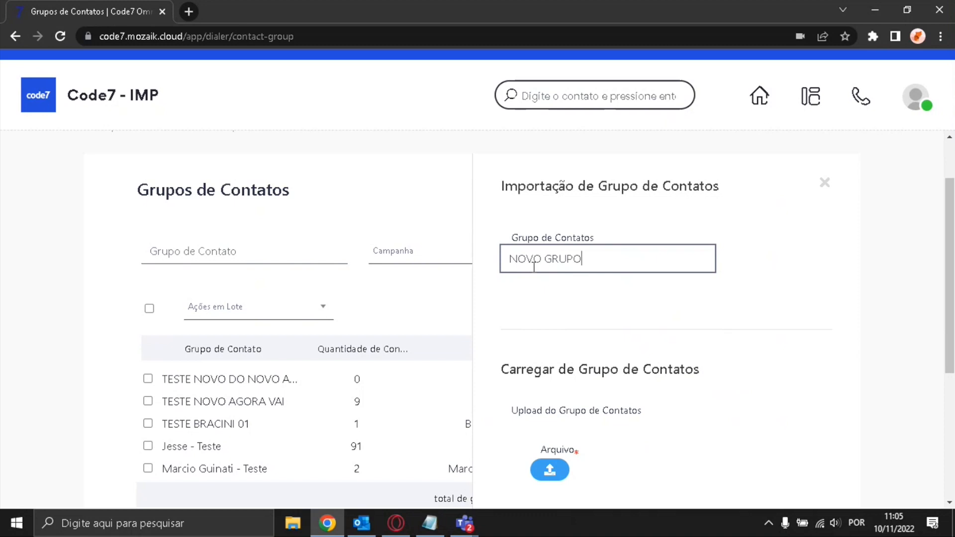
Open modelo_discador_grupos.csv from the Downloads folder in Excel and dismiss the data loss notice
scroll(541, 283, down, 3)
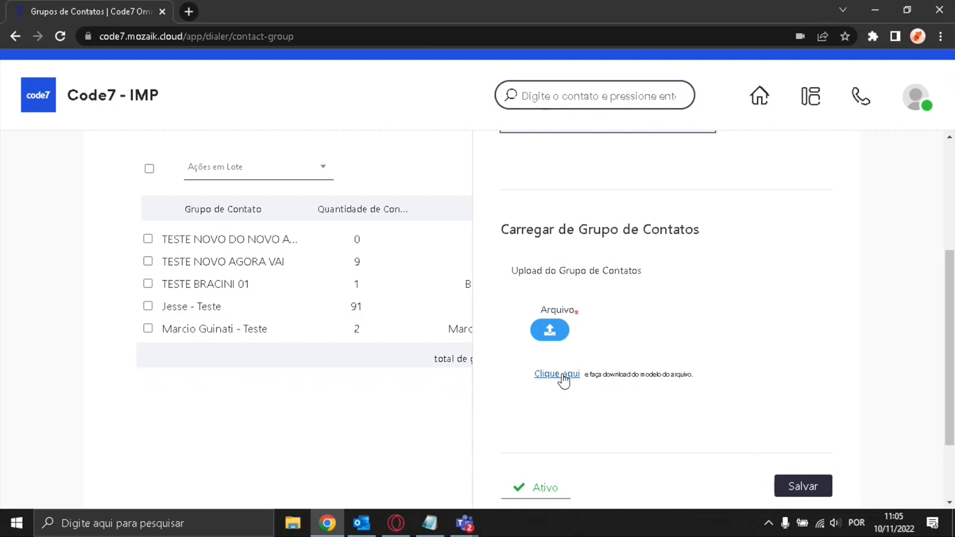
click(292, 523)
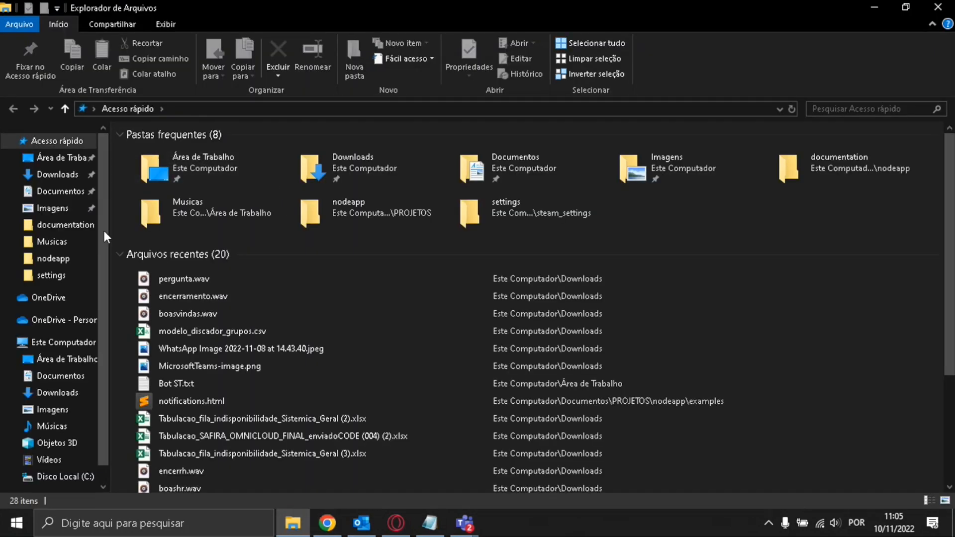
click(57, 174)
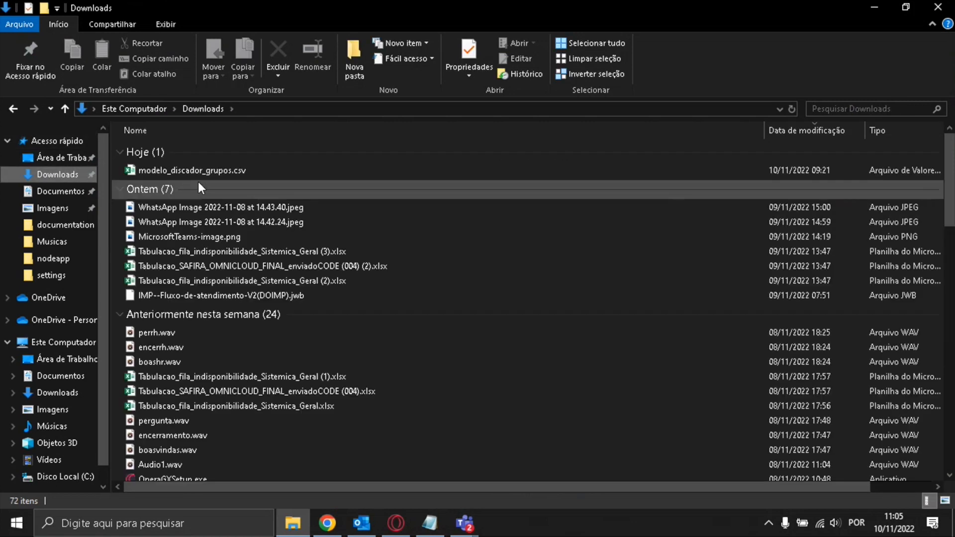
click(193, 170)
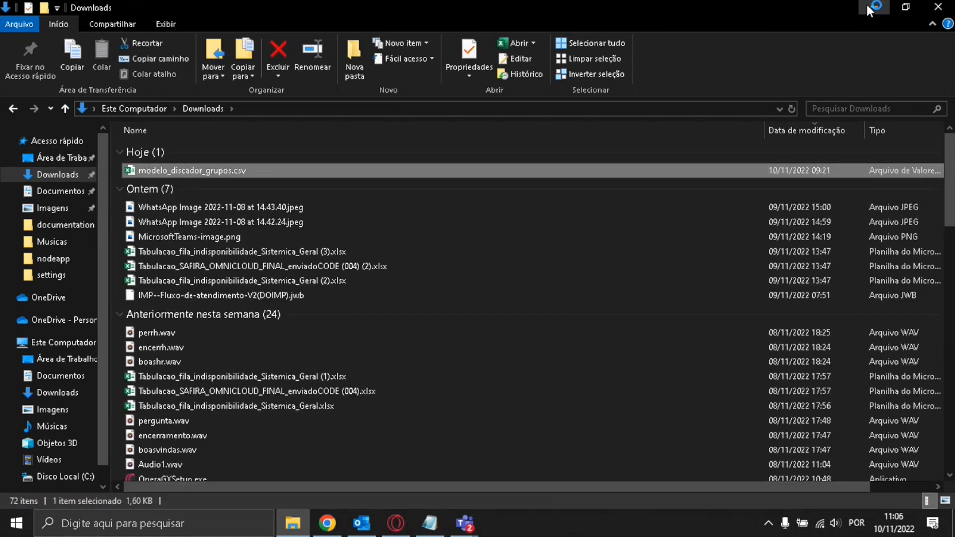
click(866, 6)
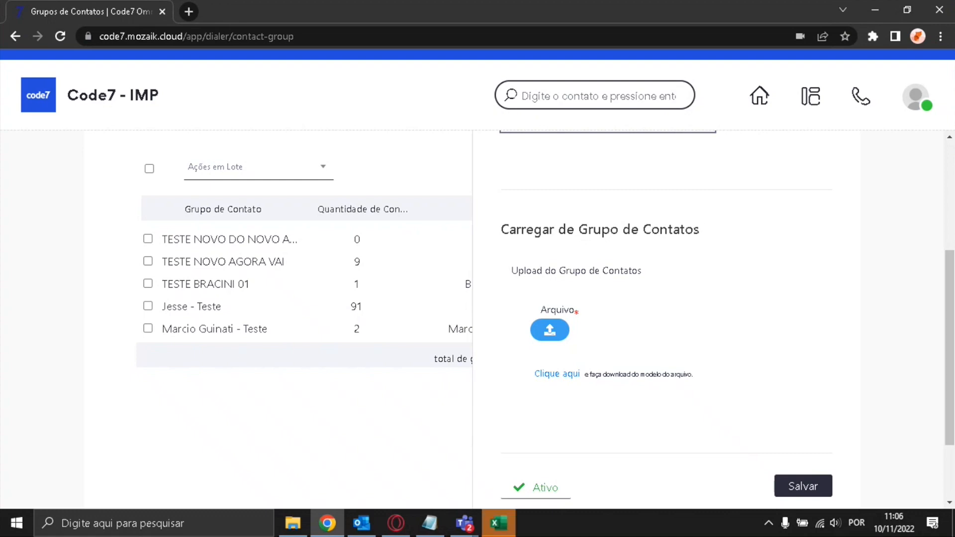
click(503, 525)
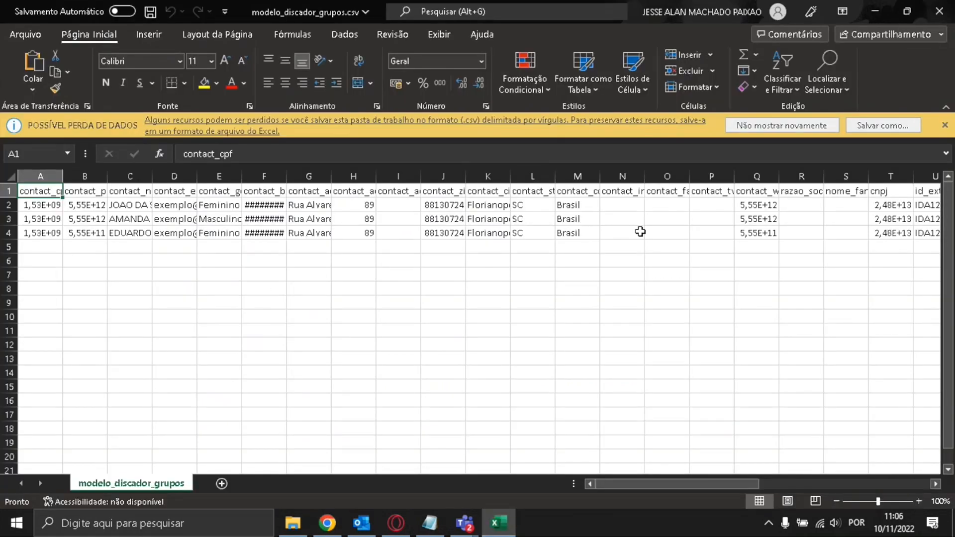
click(944, 124)
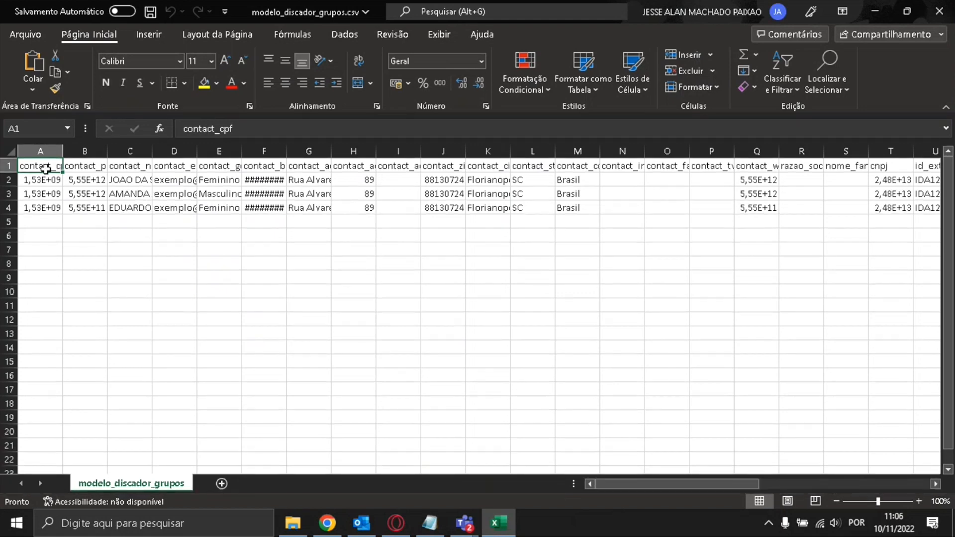
Auto-fit the width of all columns in the modelo_discador_grupos sheet to their contents
click(9, 149)
double_click(62, 151)
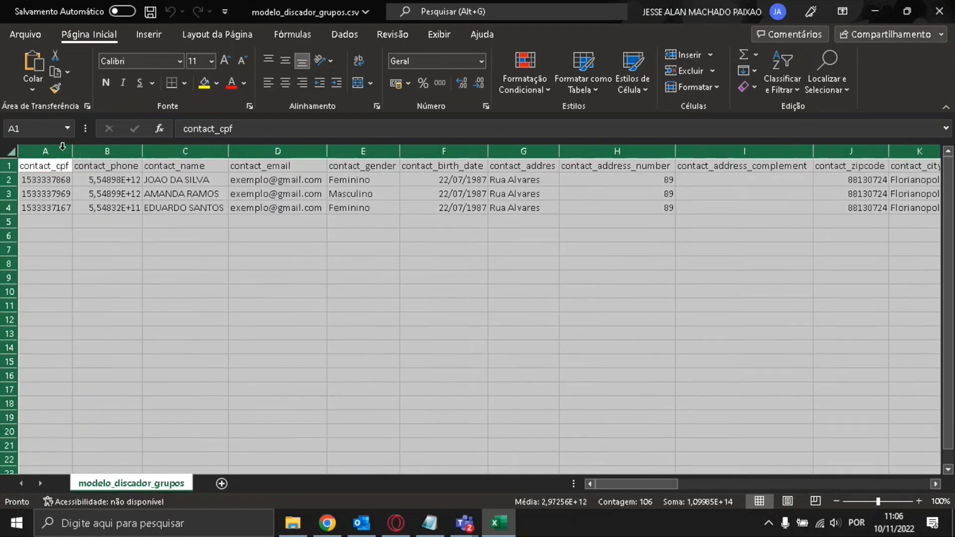
click(65, 178)
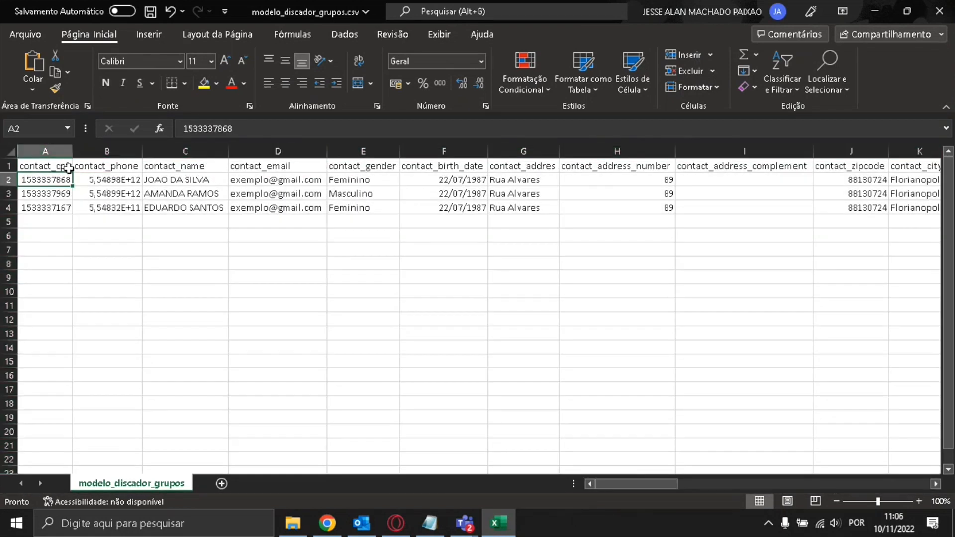
Format all cells of the sheet as Texto
click(10, 150)
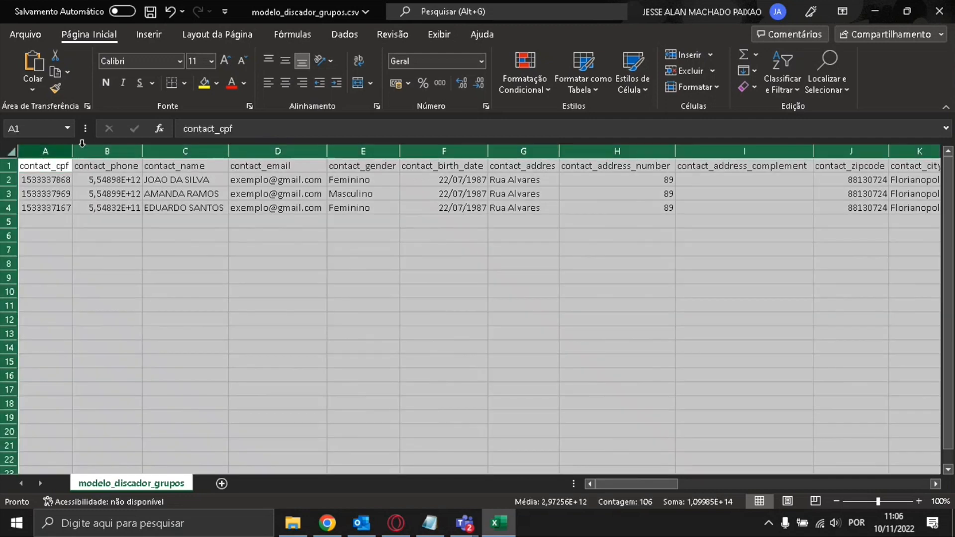
click(483, 55)
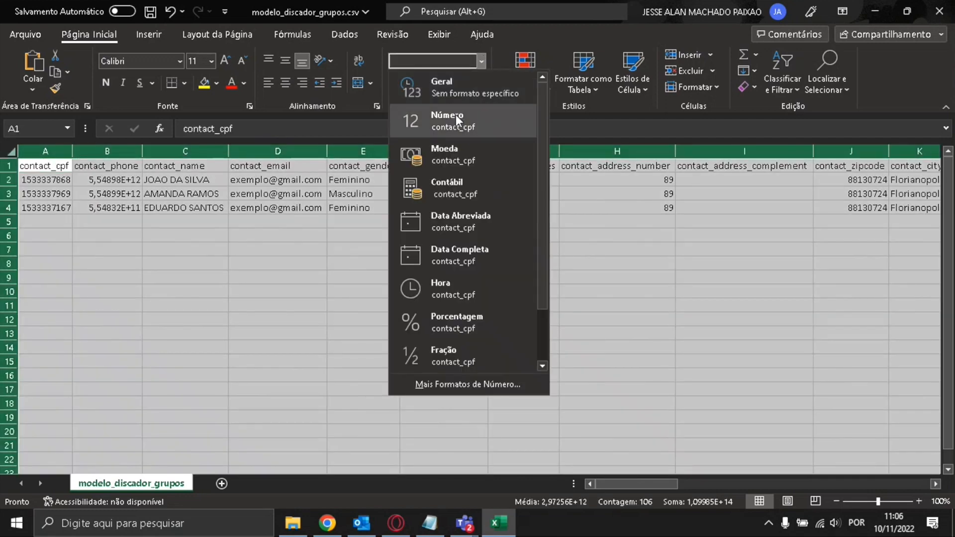
scroll(472, 345, down, 1)
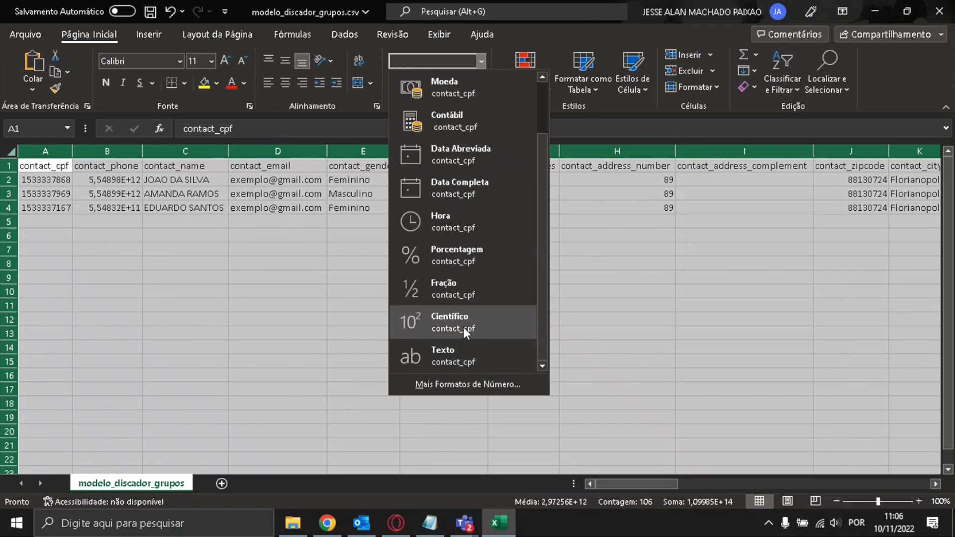
click(464, 351)
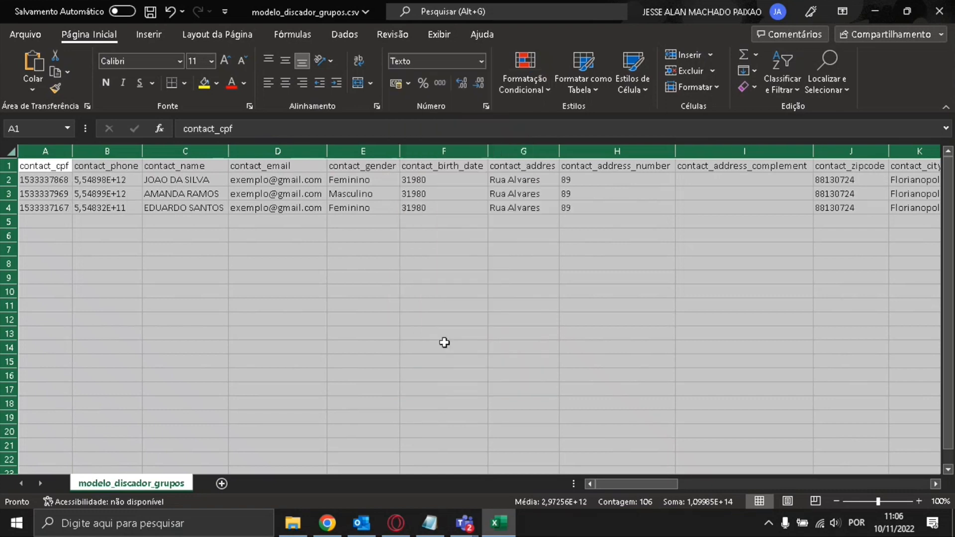
click(348, 358)
Examine the contact_cpf, contact_phone and contact_name entries and the remaining contact data columns
click(41, 182)
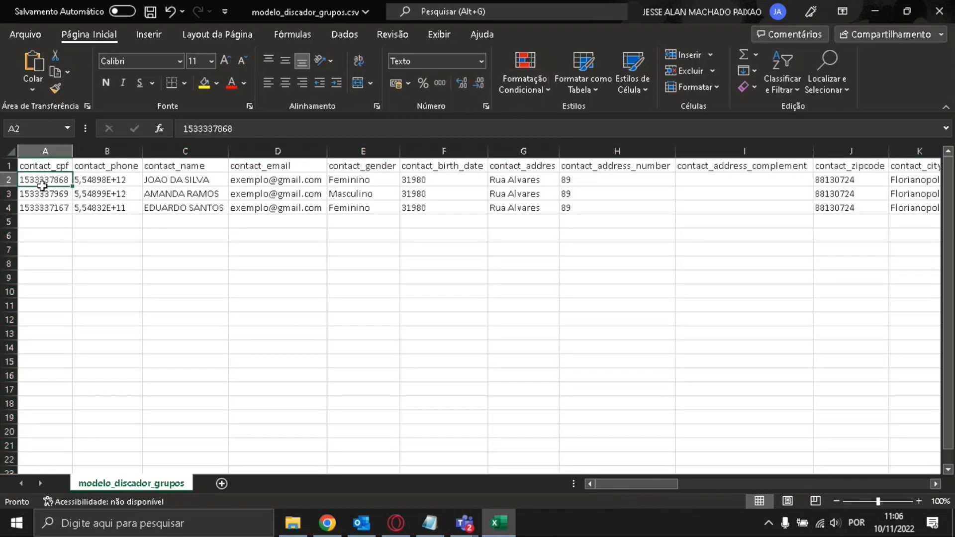
click(78, 206)
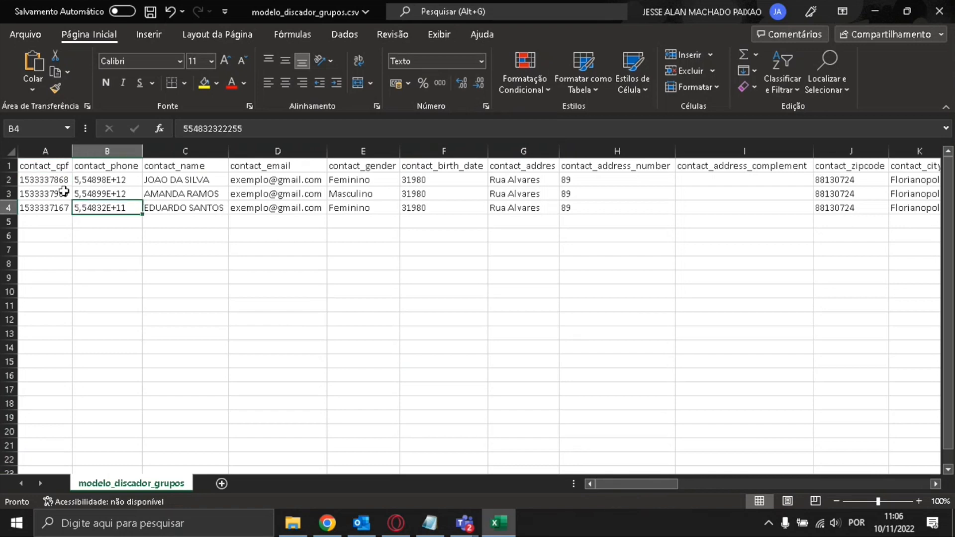
click(48, 180)
drag(60, 181, 198, 213)
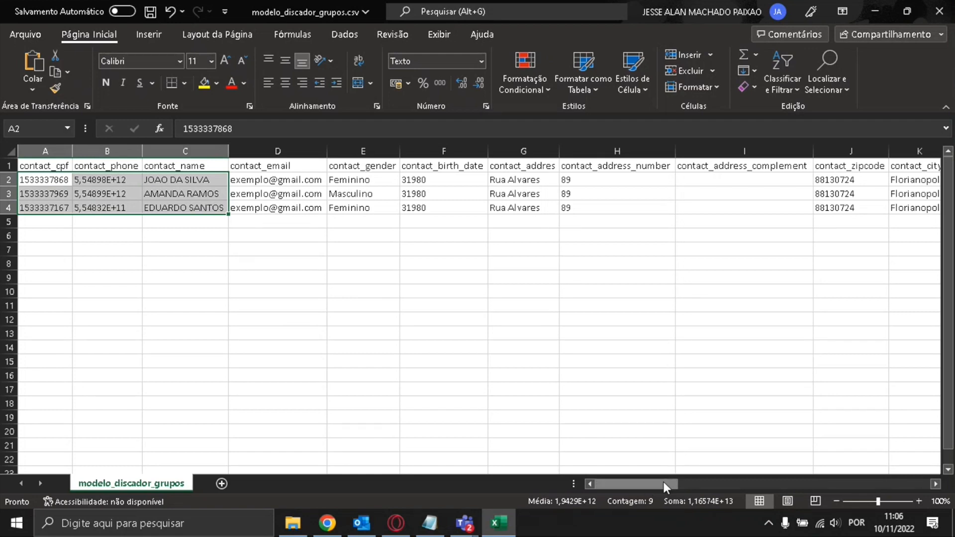
drag(664, 481, 752, 471)
drag(381, 179, 404, 200)
drag(716, 480, 786, 475)
Examine the fone_celular and fone_trabalho column groups, including their tipo, ddi and ddd fields
drag(435, 182, 430, 206)
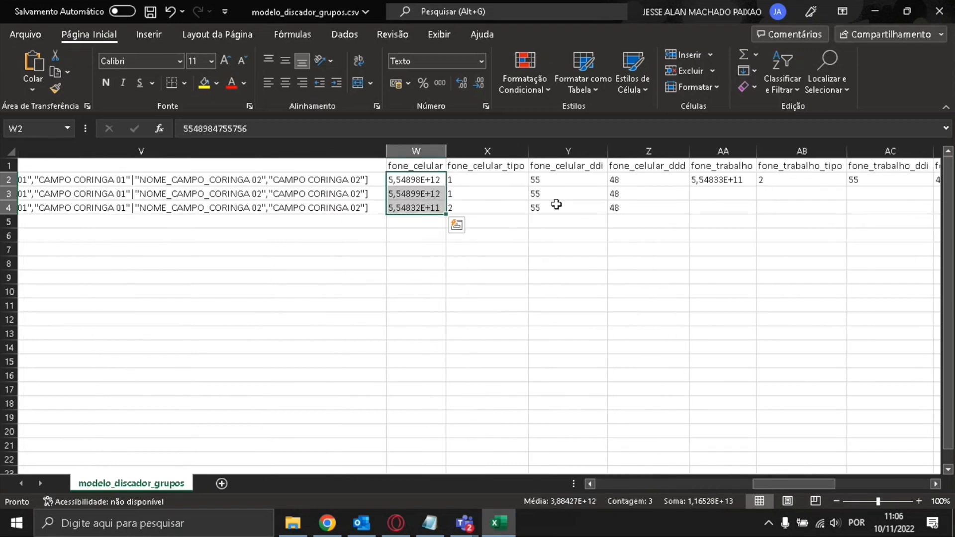
click(422, 180)
click(420, 193)
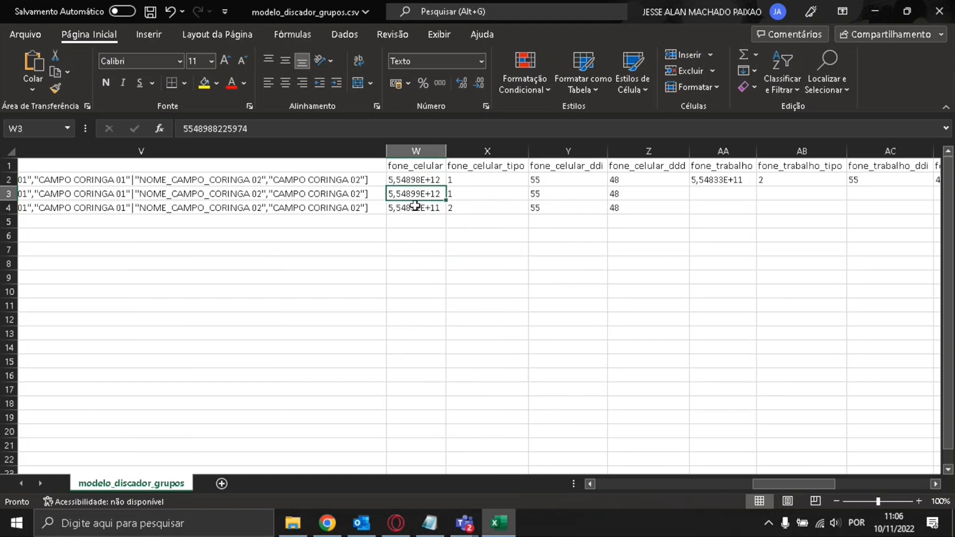
click(415, 208)
click(421, 179)
drag(421, 179, 618, 210)
click(437, 206)
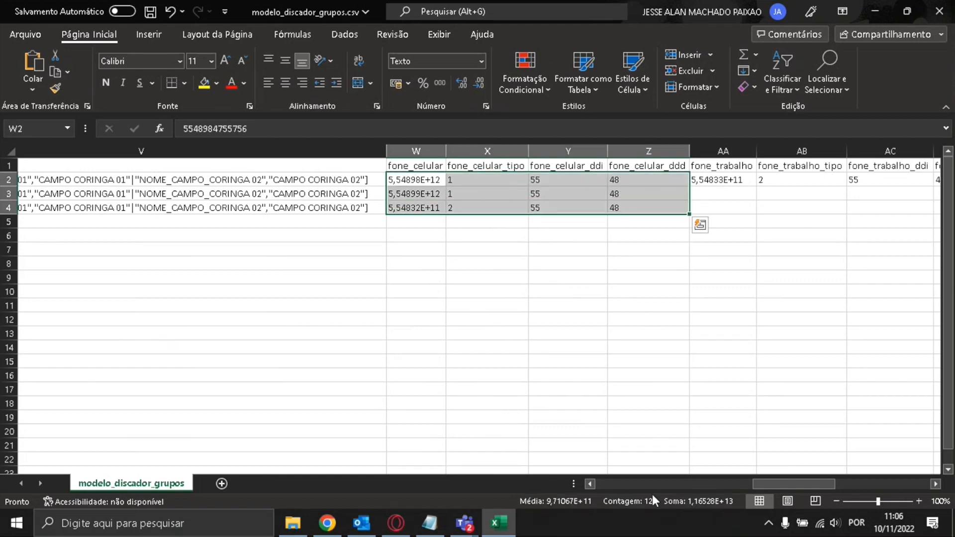
drag(777, 481, 799, 481)
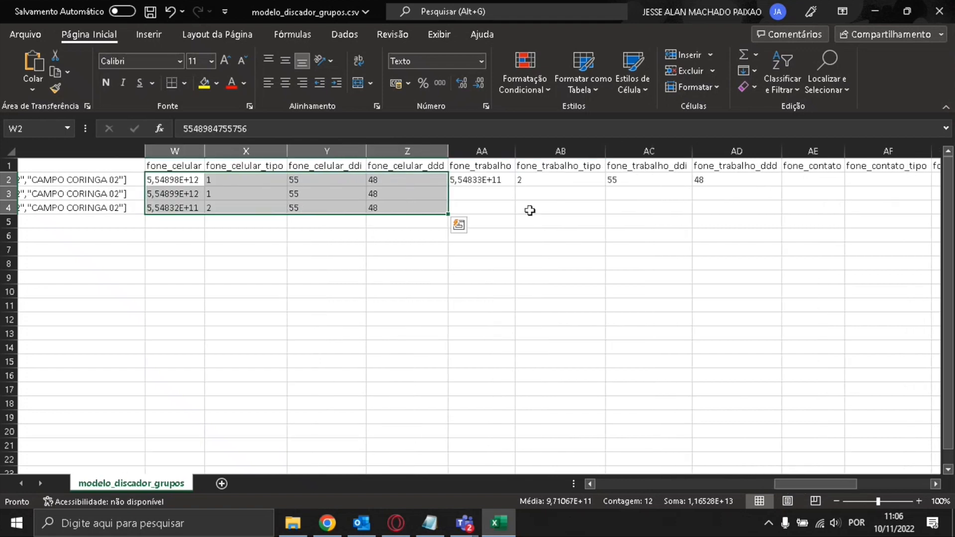
drag(510, 180, 720, 207)
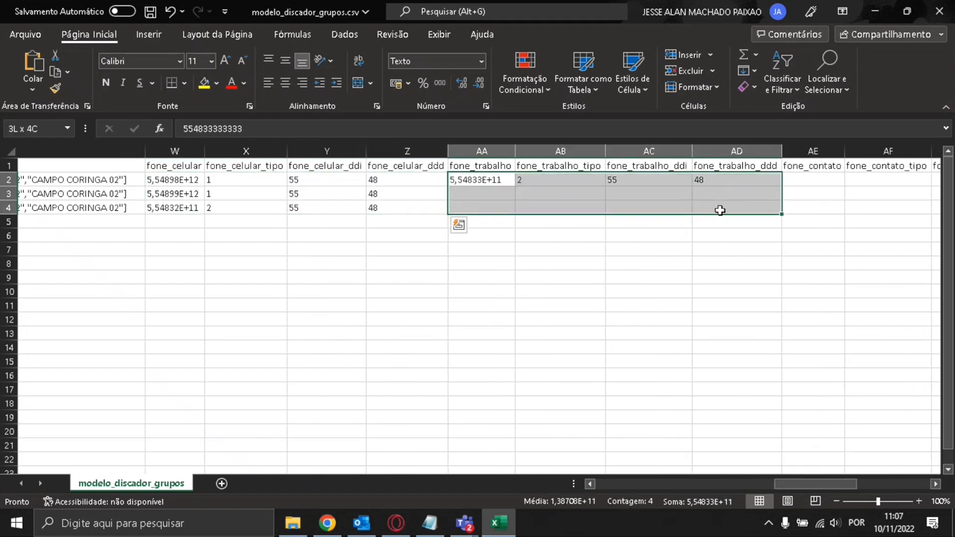
drag(817, 482, 797, 482)
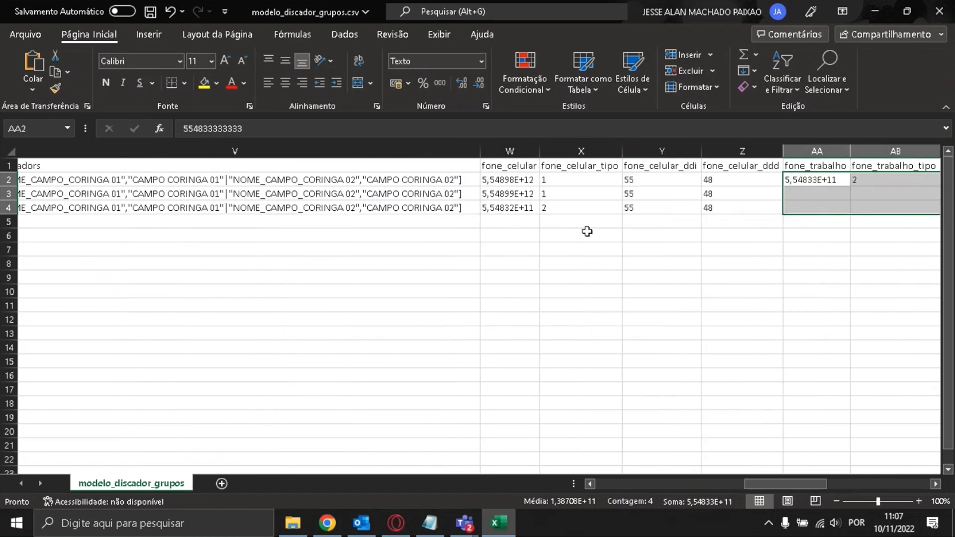
Re-enter the existing fone_celular phone numbers in W2, W3 and W4 so they are stored as full text
click(529, 181)
click(324, 130)
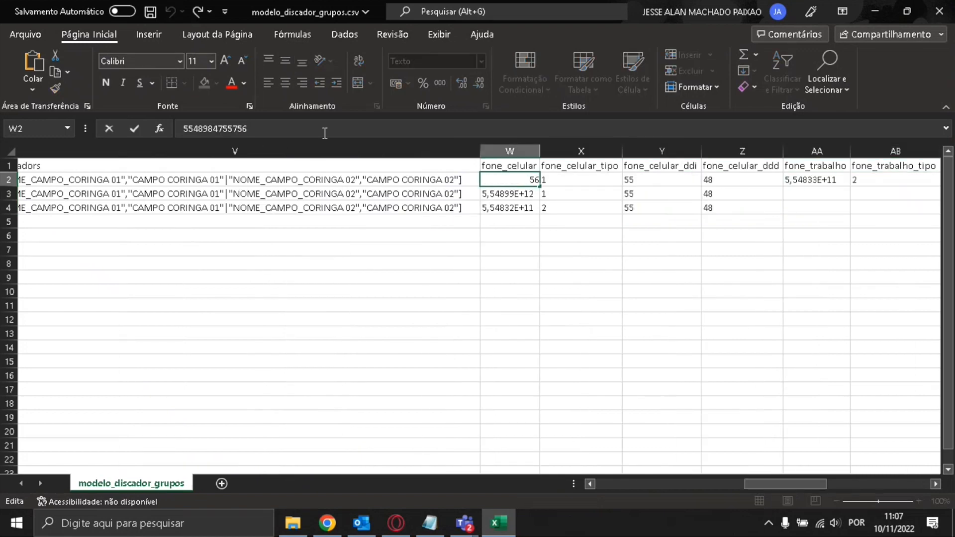
key(Return)
click(512, 208)
click(517, 193)
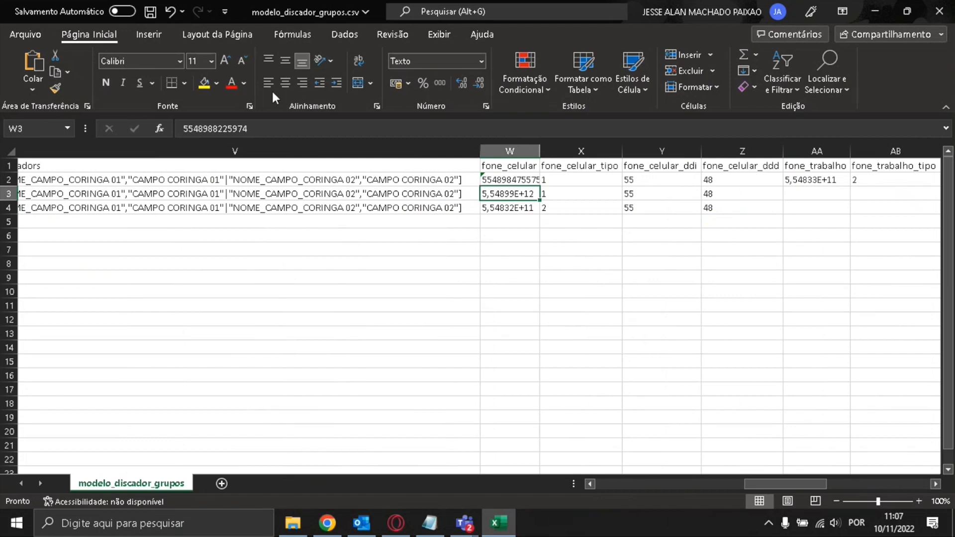
click(273, 130)
key(Return)
double_click(521, 209)
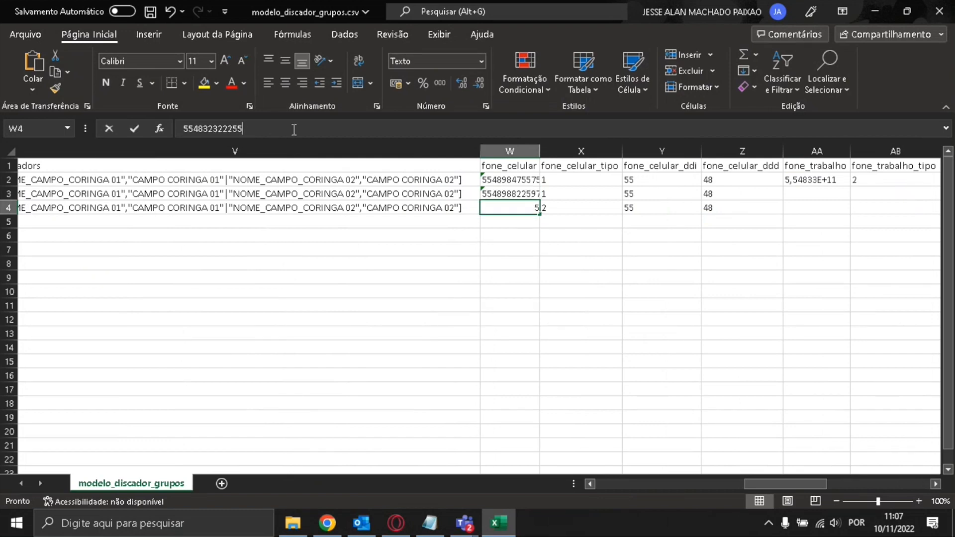
key(Return)
Check the fone_celular phone numbers against their fone_celular_tipo codes in rows 2 to 4
click(520, 180)
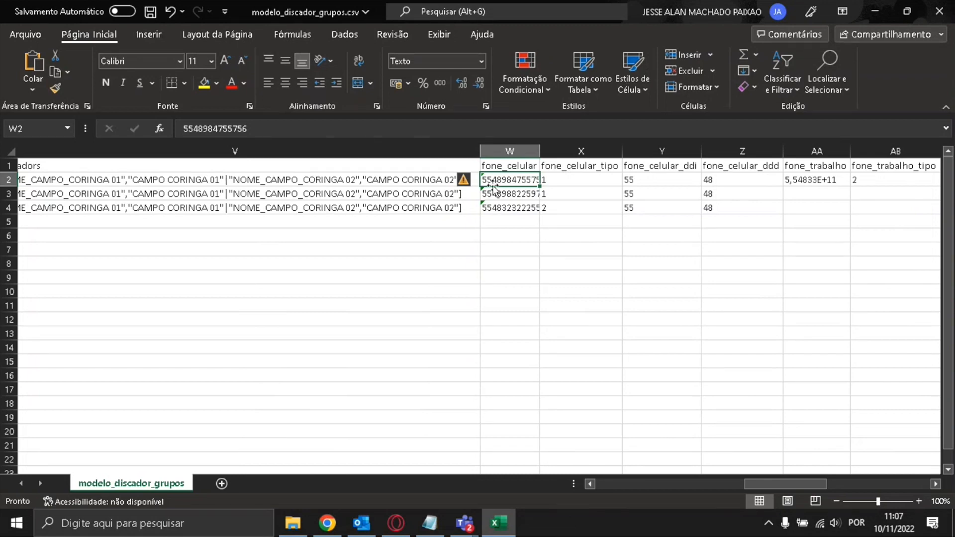
click(528, 196)
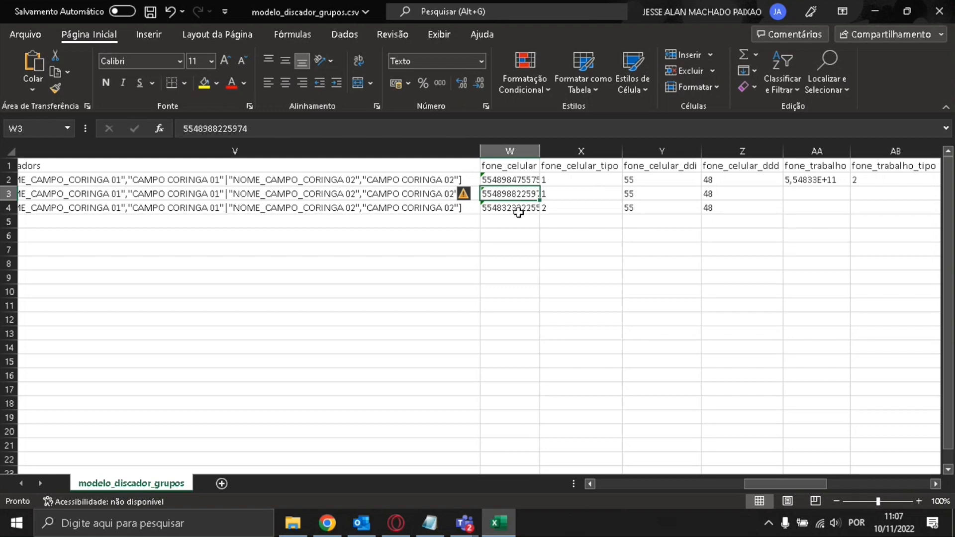
click(587, 176)
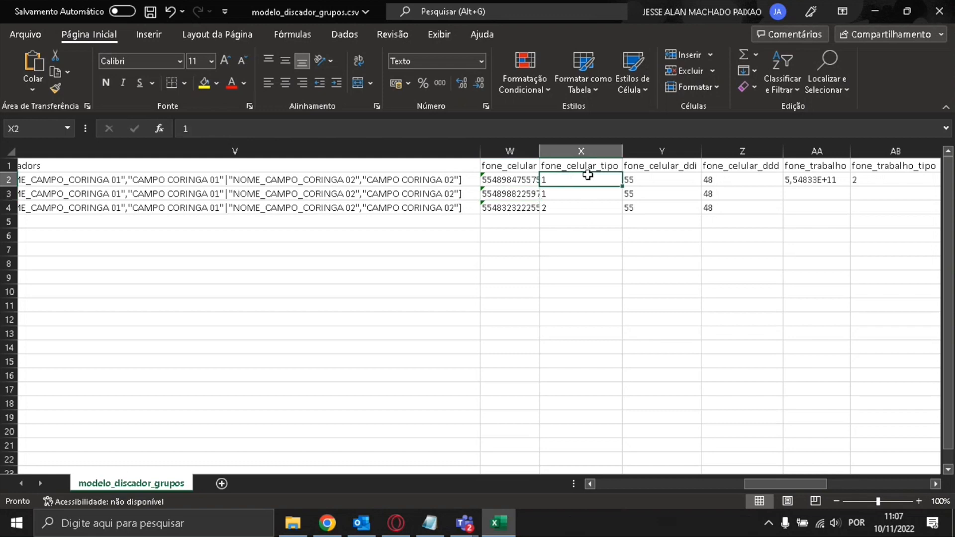
drag(587, 175, 587, 201)
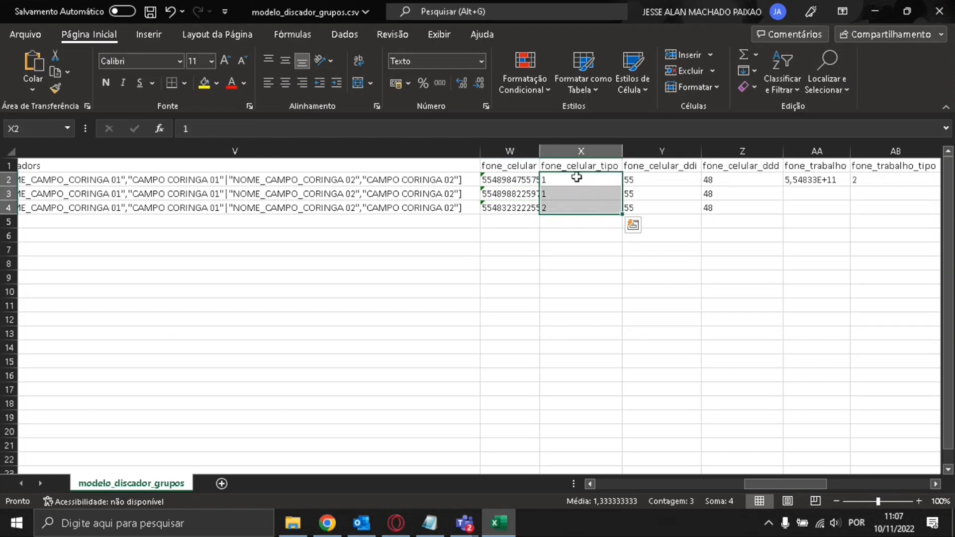
click(576, 177)
click(581, 207)
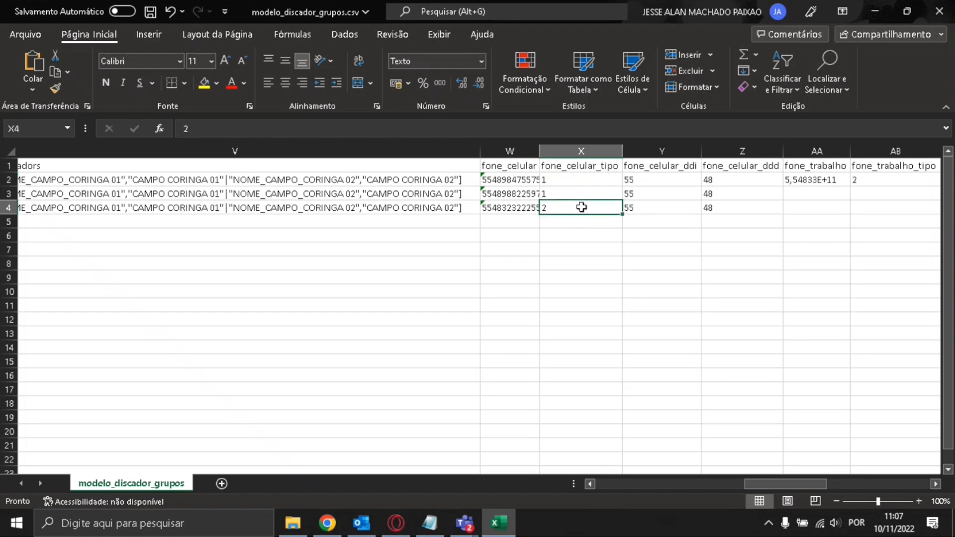
Examine the integradors column header and the wildcard field entries in V2 and V3
drag(780, 485, 756, 473)
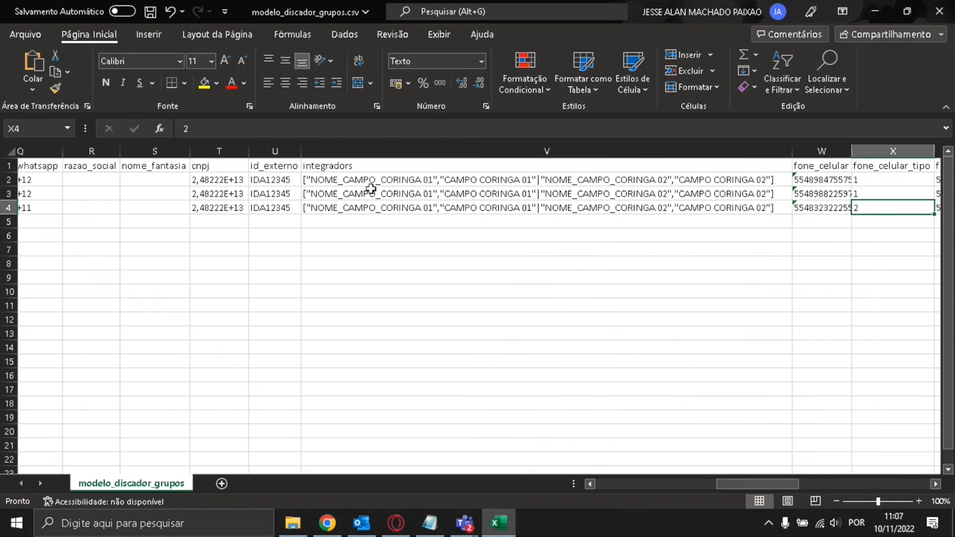
click(353, 164)
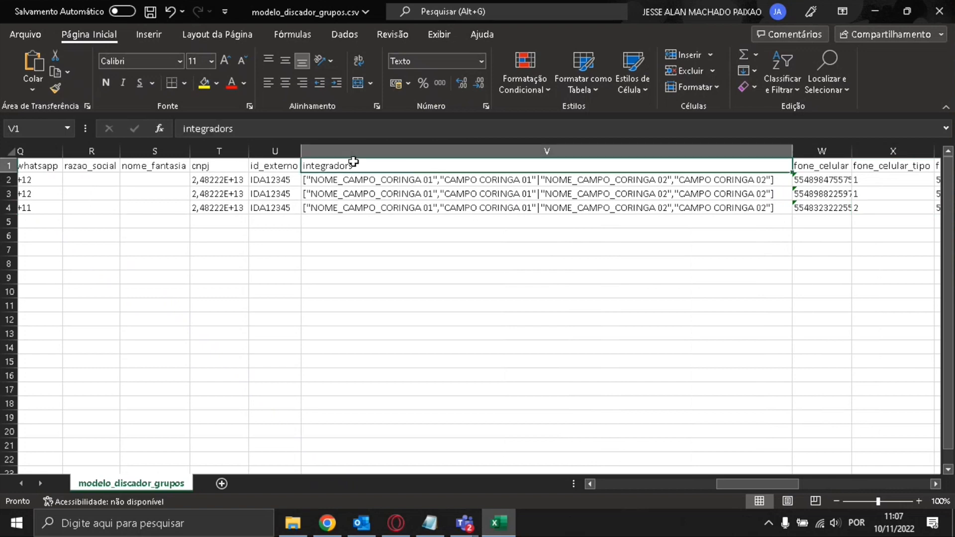
click(384, 183)
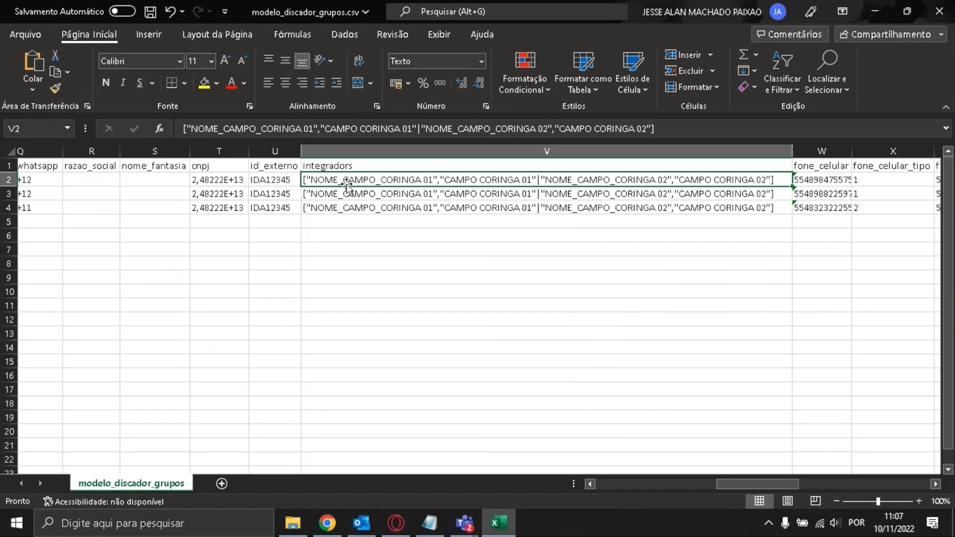
click(376, 195)
click(356, 176)
Replace the first wildcard field's name with Debito and its value with 100 in the integradors entry in V2
double_click(332, 180)
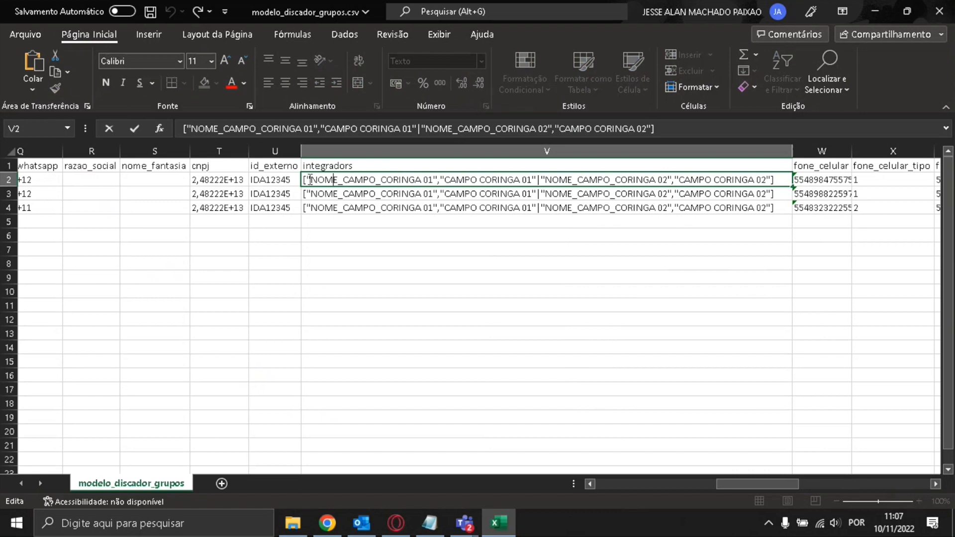
drag(313, 179, 534, 180)
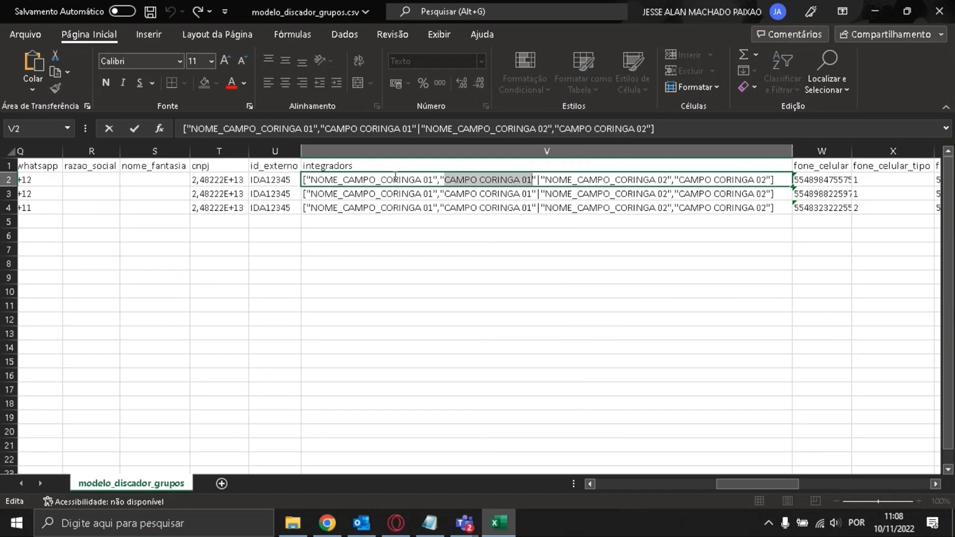
click(374, 180)
drag(314, 183, 433, 179)
click(324, 179)
text(Debito)
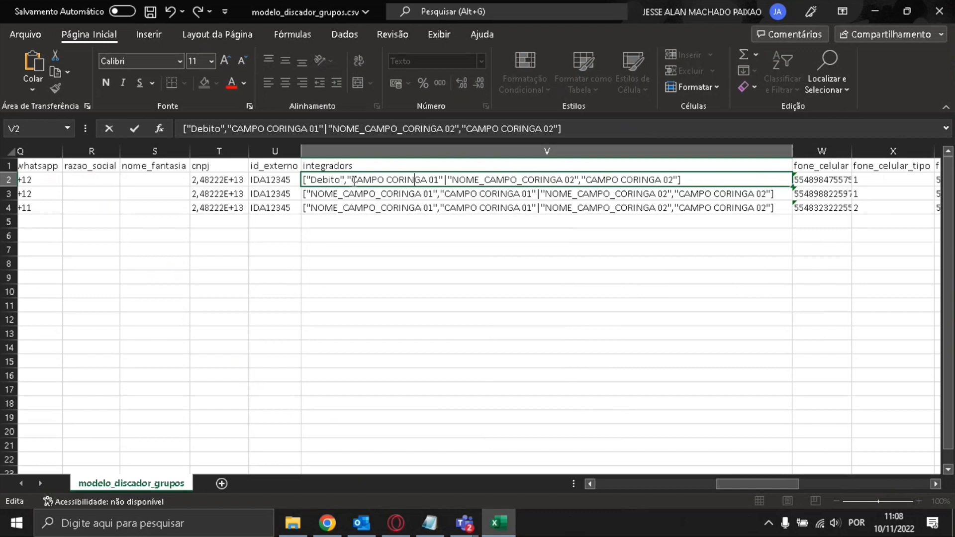
drag(353, 180, 439, 179)
text(100)
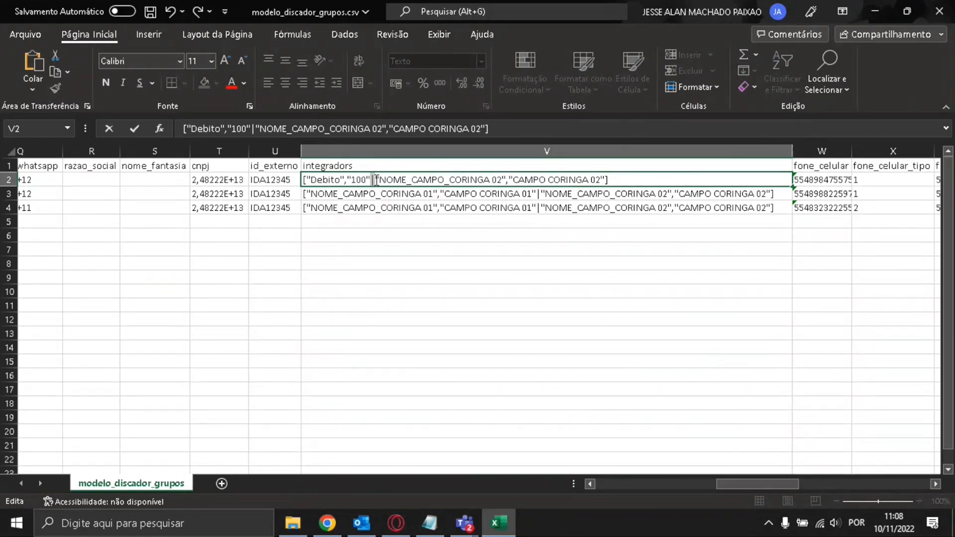
drag(381, 180, 602, 179)
click(533, 179)
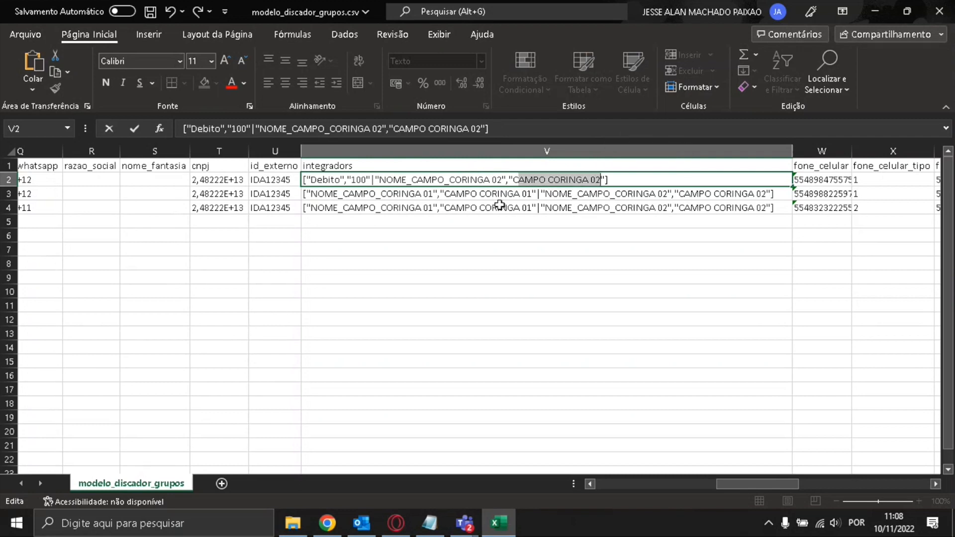
key(Return)
click(362, 178)
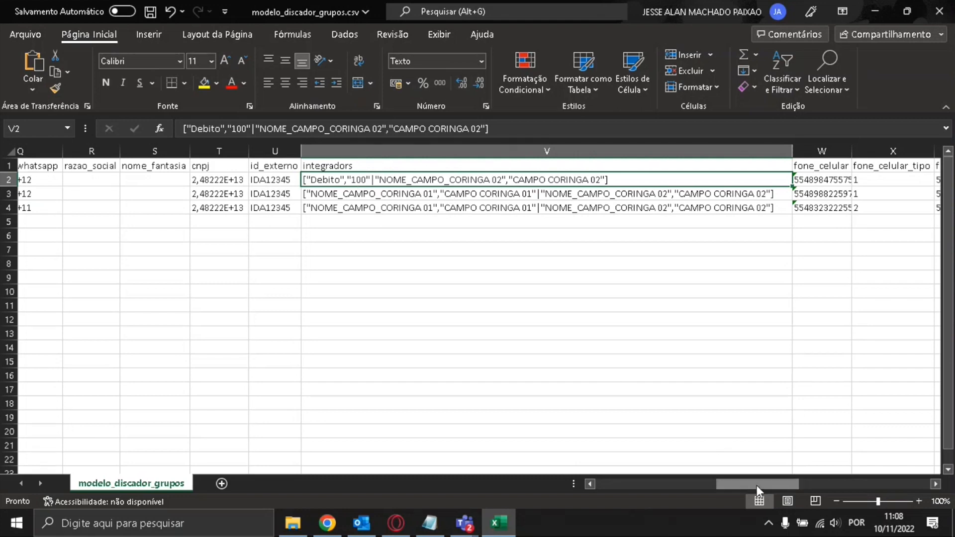
Check the contact_cpf entries of the three contacts in A2, A3 and A4
drag(757, 484, 609, 483)
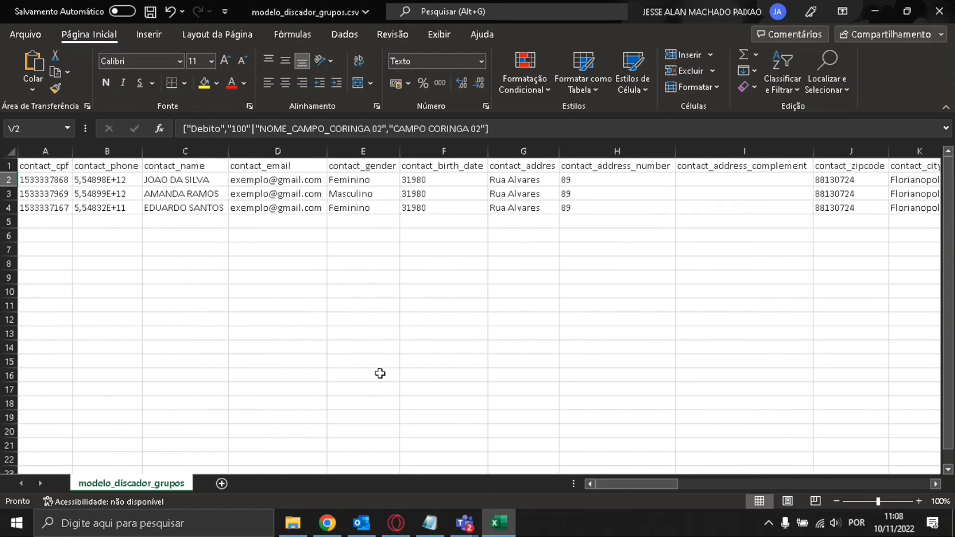
click(46, 180)
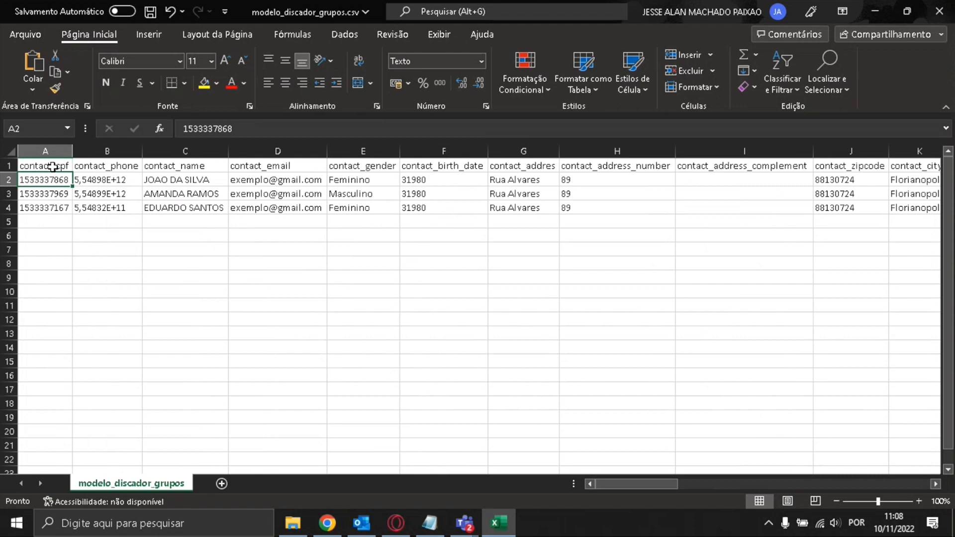
click(49, 193)
click(53, 209)
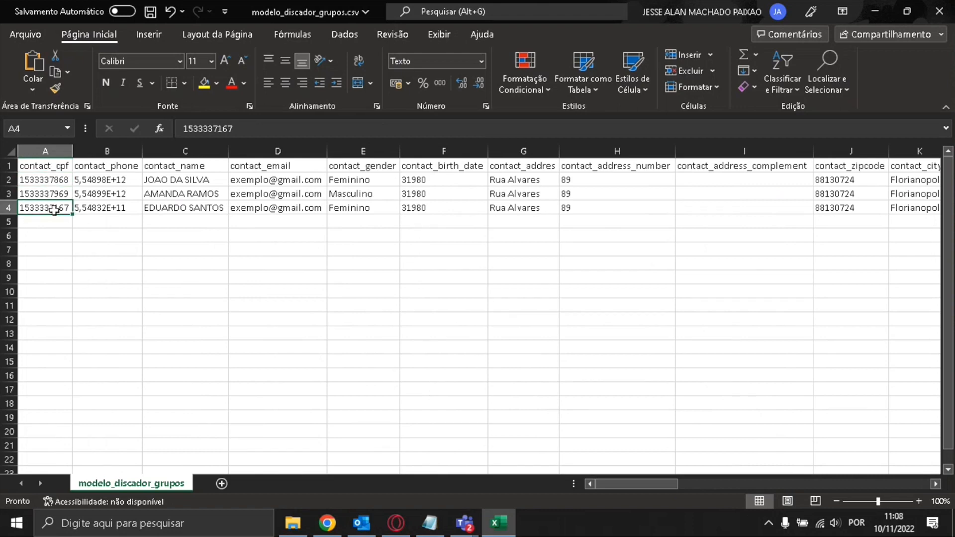
click(50, 179)
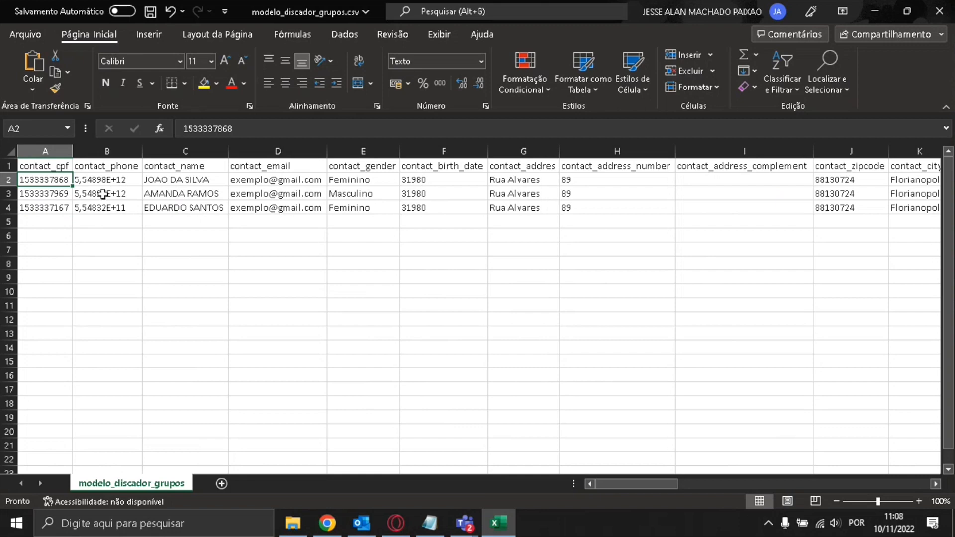
click(65, 192)
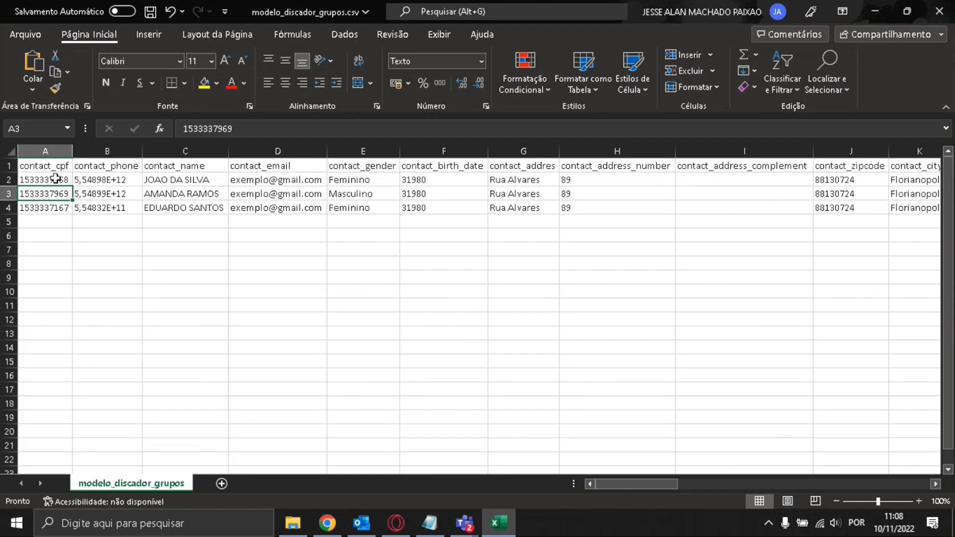
click(50, 208)
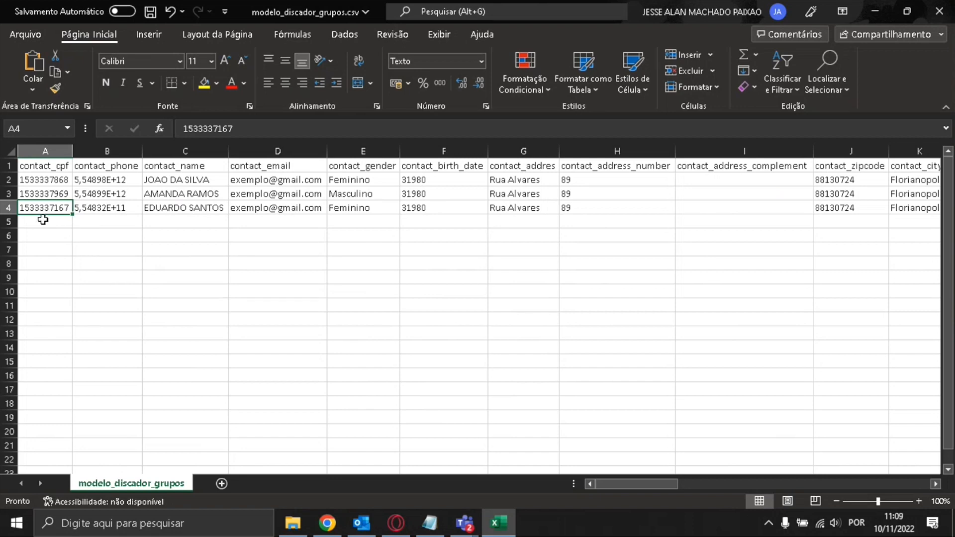
Re-enter the existing contact_phone numbers in B2, B3 and B4 so they are stored as full text
click(117, 183)
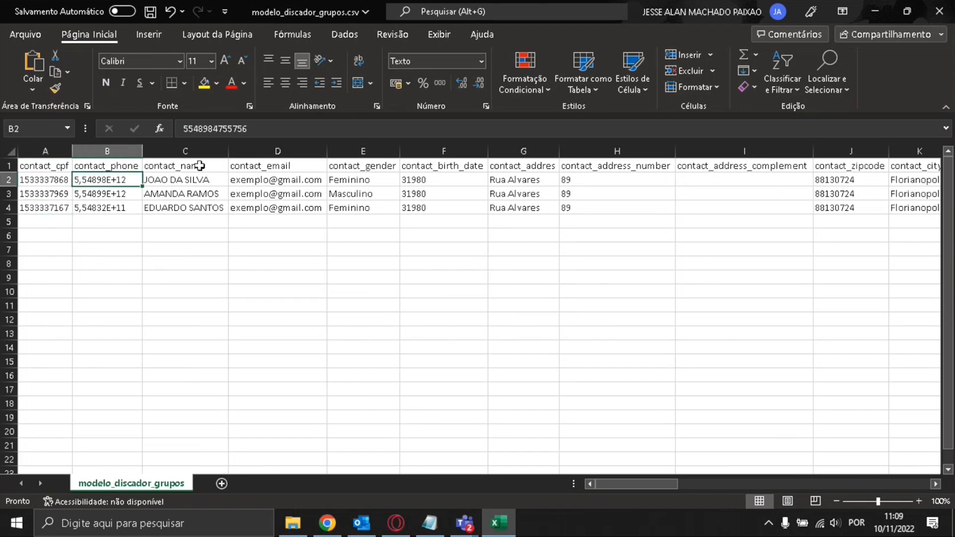
click(269, 130)
key(Return)
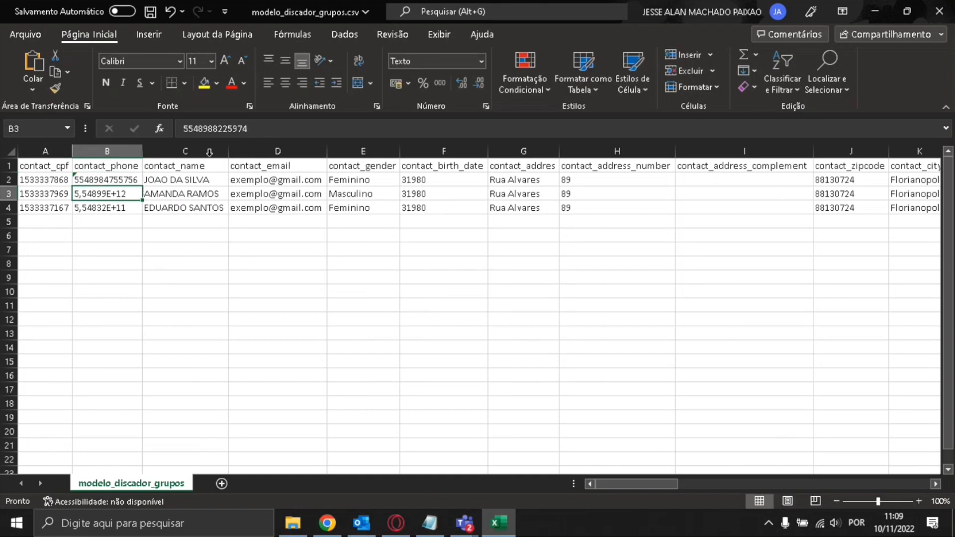
click(261, 131)
key(Return)
click(261, 131)
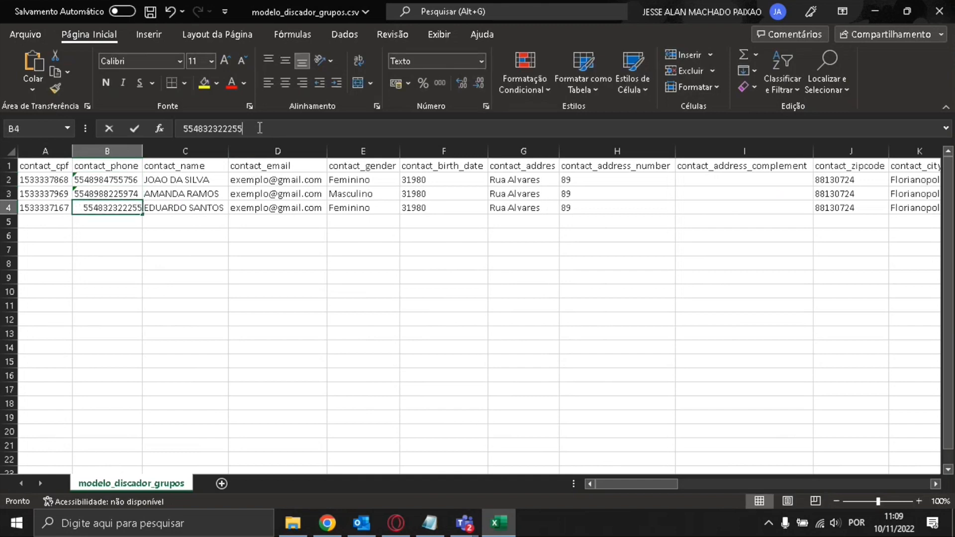
key(Return)
click(123, 250)
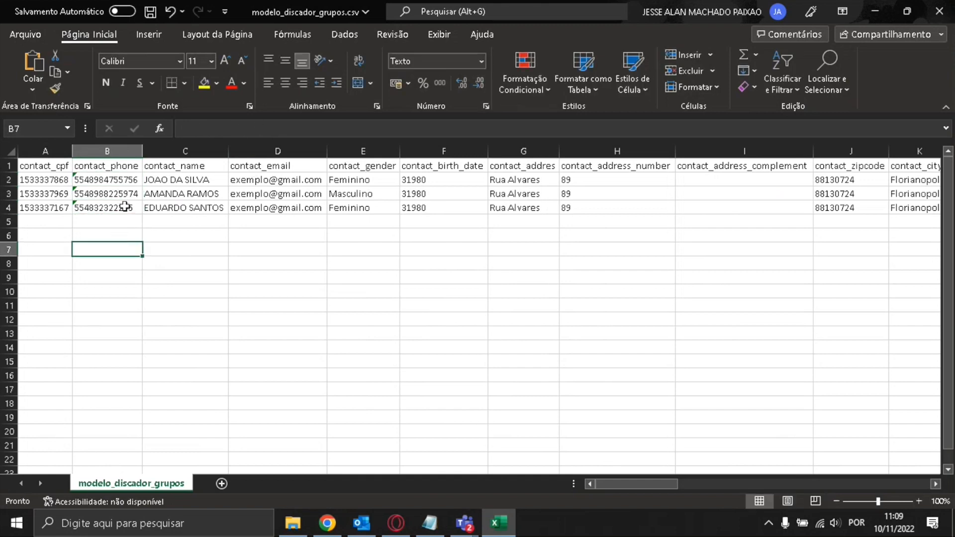
Review the contact data in rows 2 to 4, from contact_cpf through contact_zipcode
click(115, 209)
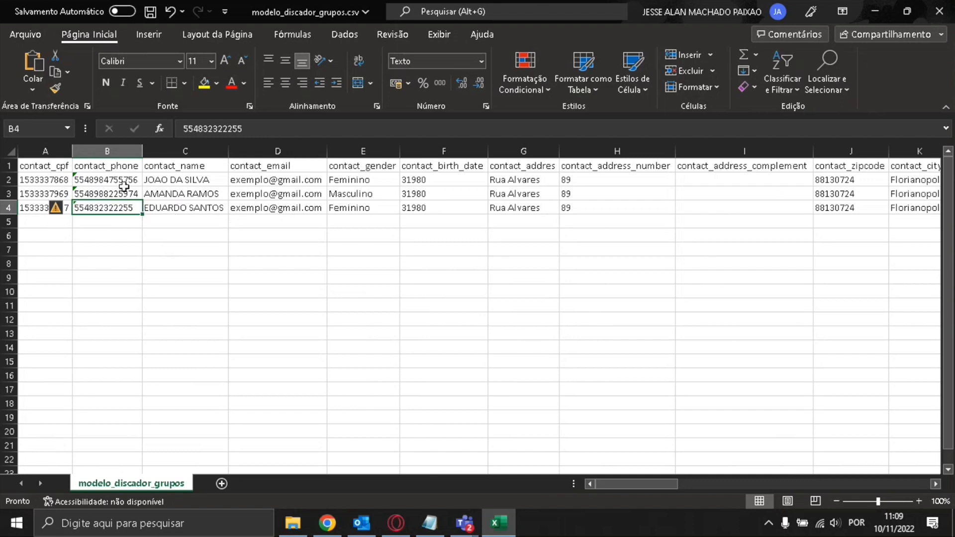
click(56, 174)
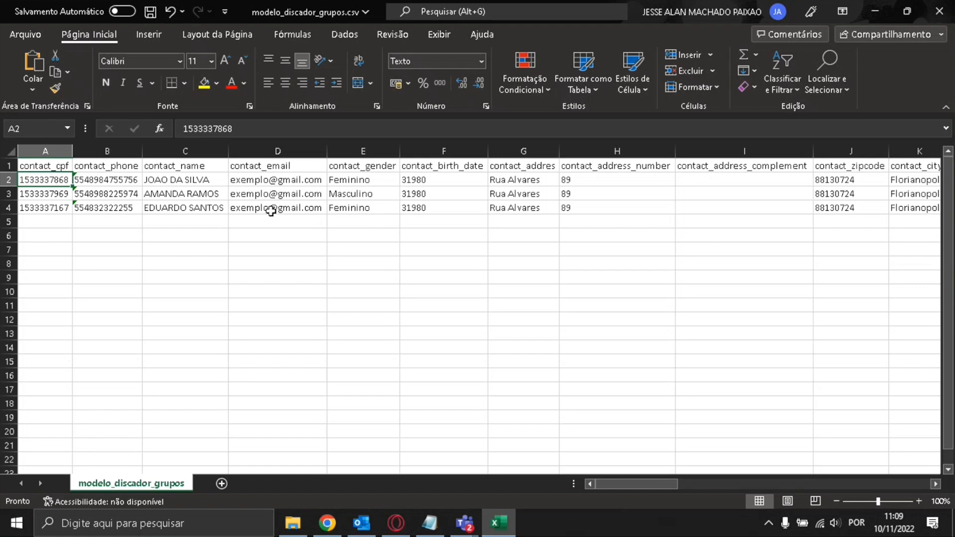
drag(37, 207, 198, 205)
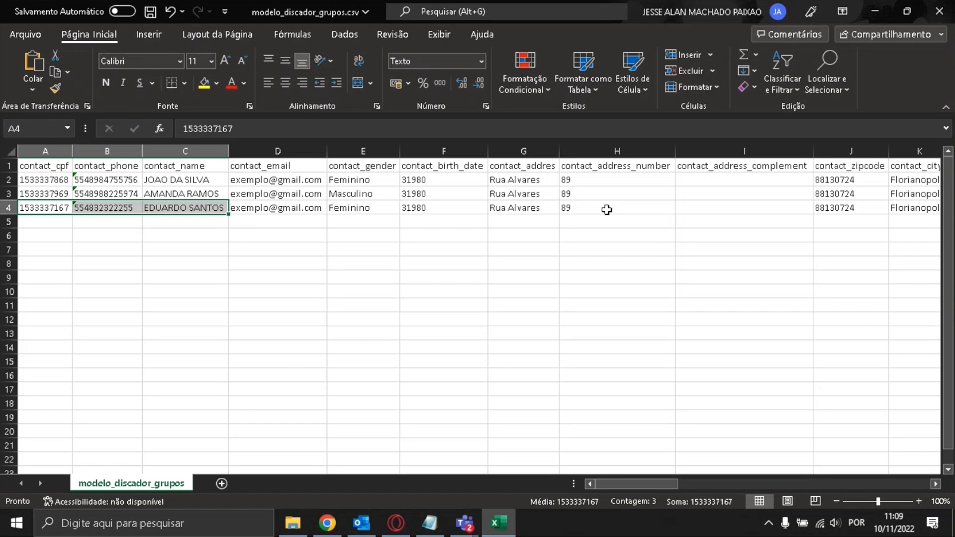
key(ctrl+v)
click(281, 207)
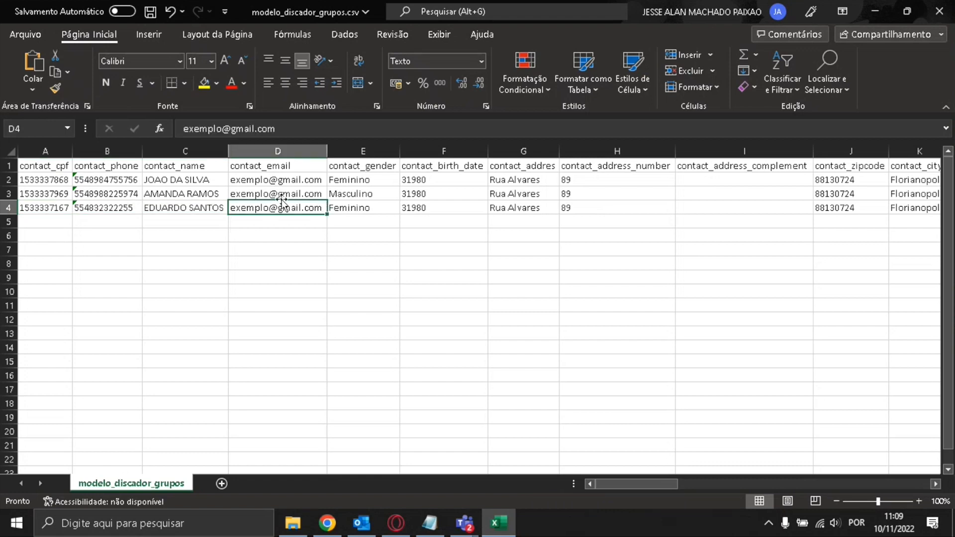
drag(58, 206, 858, 179)
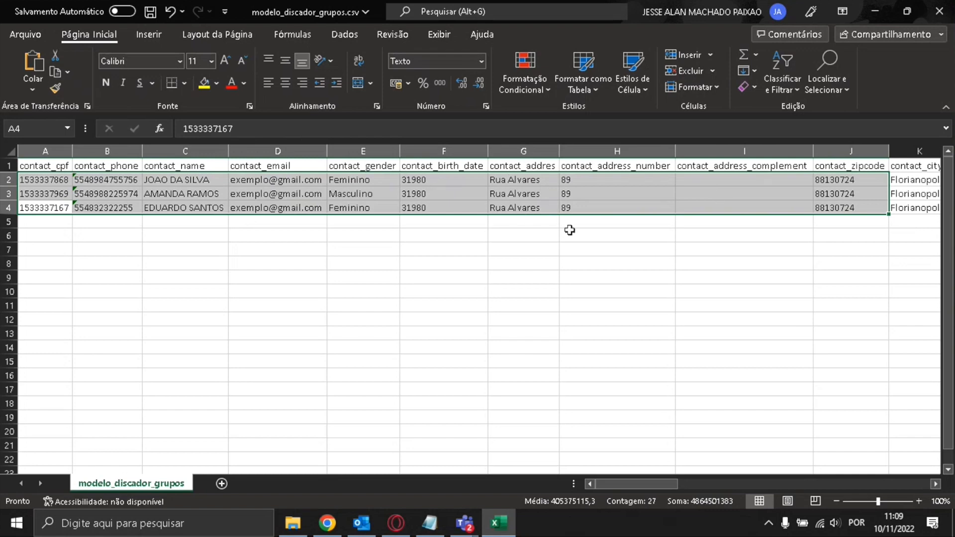
Review the phone data in rows 2 to 4, from fone_celular through fone_trabalho_ddd
drag(654, 483, 824, 473)
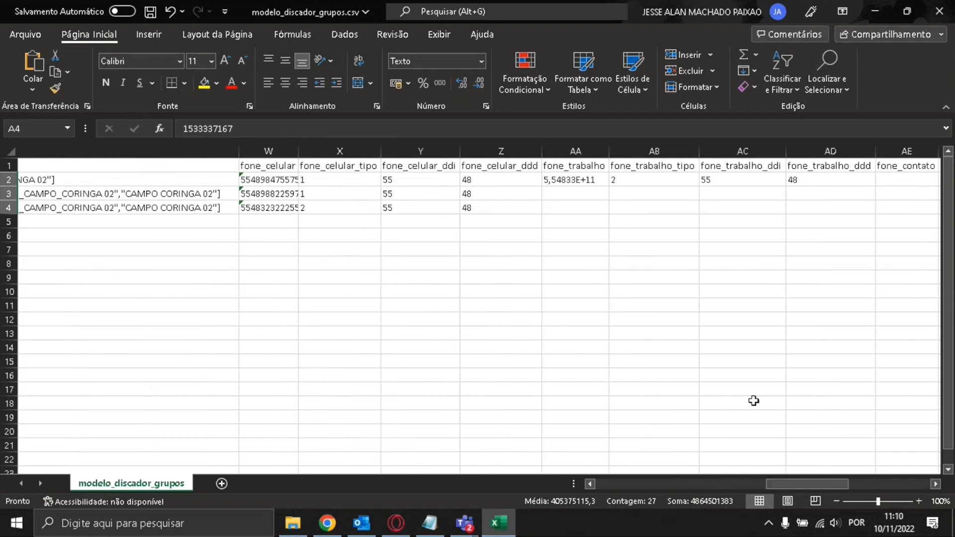
click(363, 198)
drag(293, 178, 721, 207)
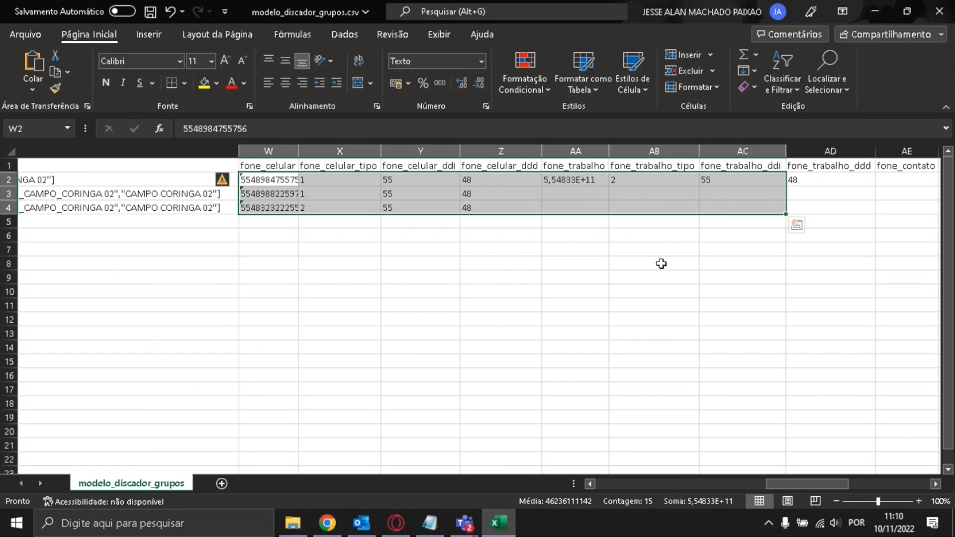
click(494, 221)
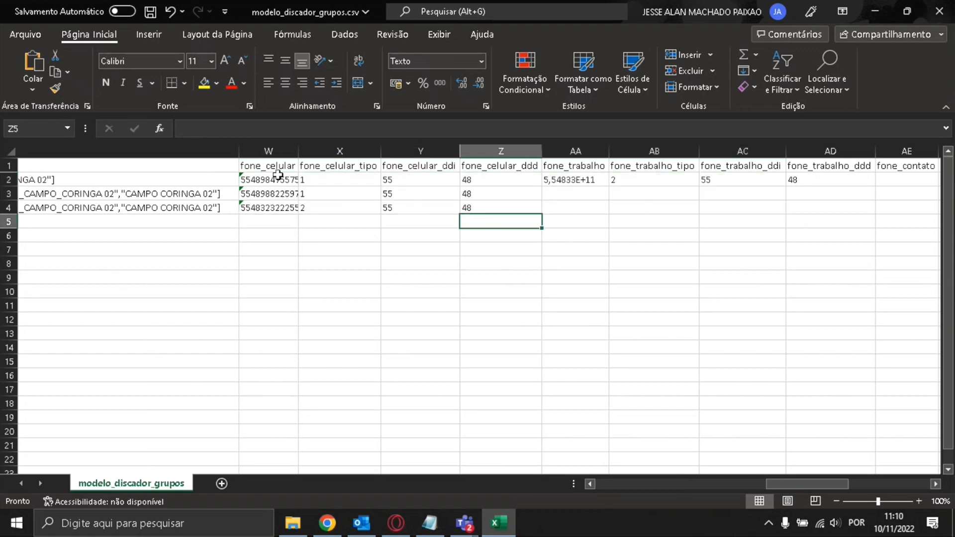
drag(277, 175, 822, 207)
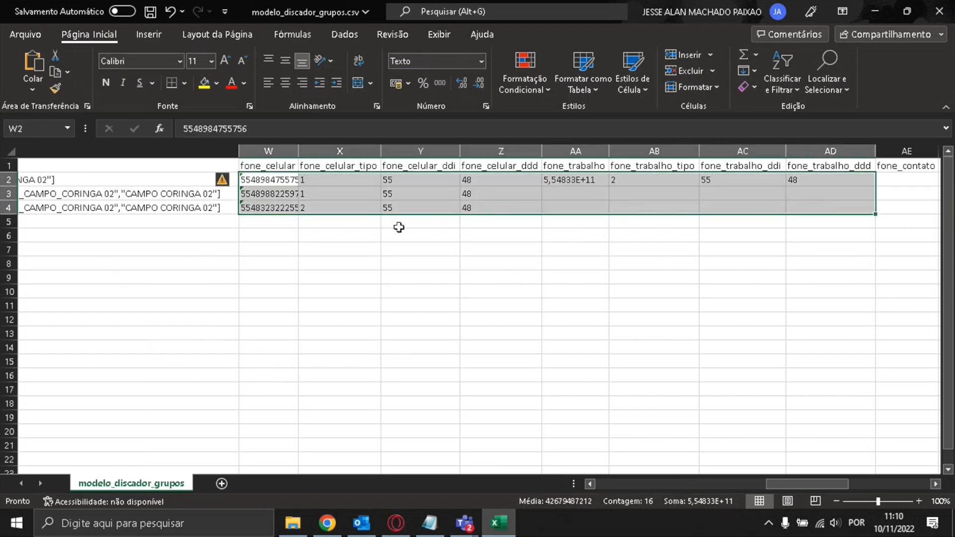
drag(787, 483, 590, 480)
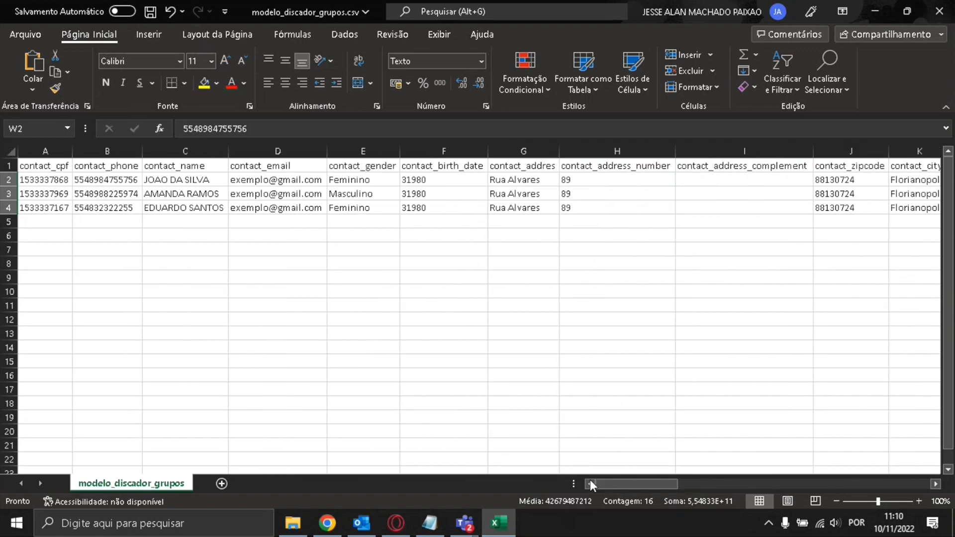
Switch to Code7 in Chrome and upload modelo_discador_grupos.csv from Downloads as the contact file for NOVO GRUPO
click(876, 11)
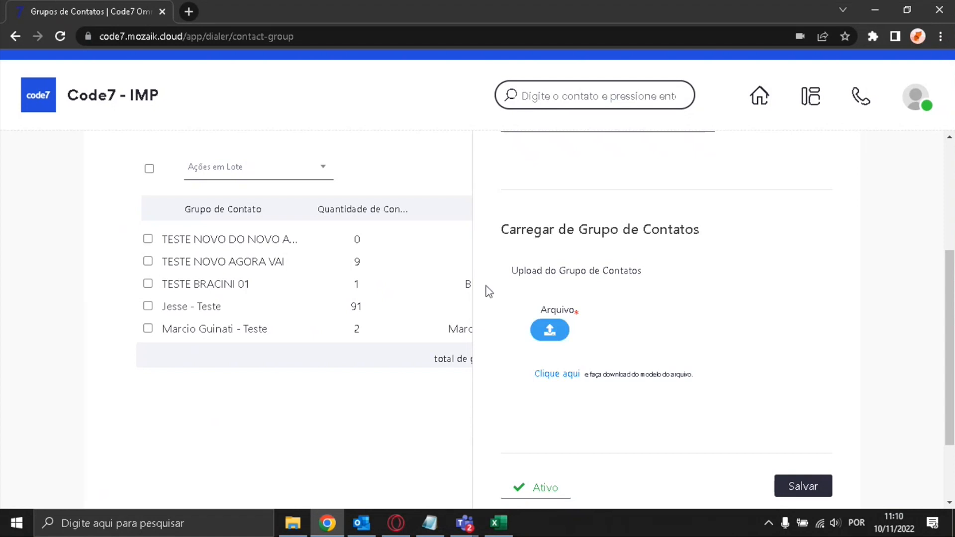
scroll(622, 293, up, 2)
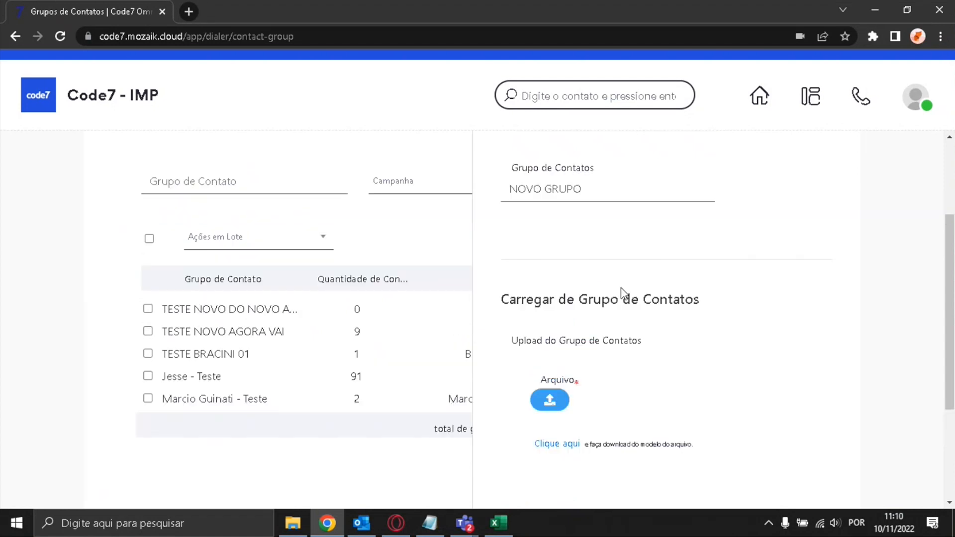
click(542, 399)
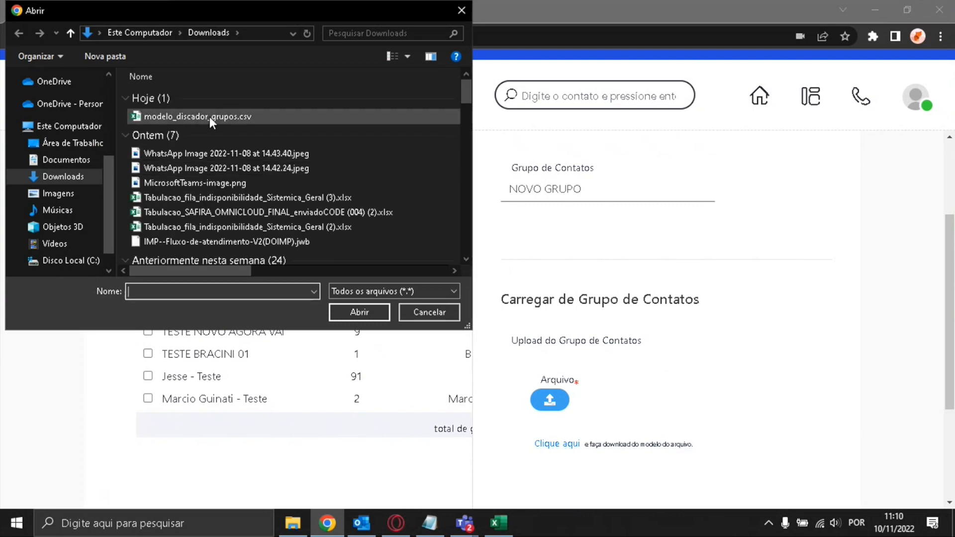
double_click(209, 117)
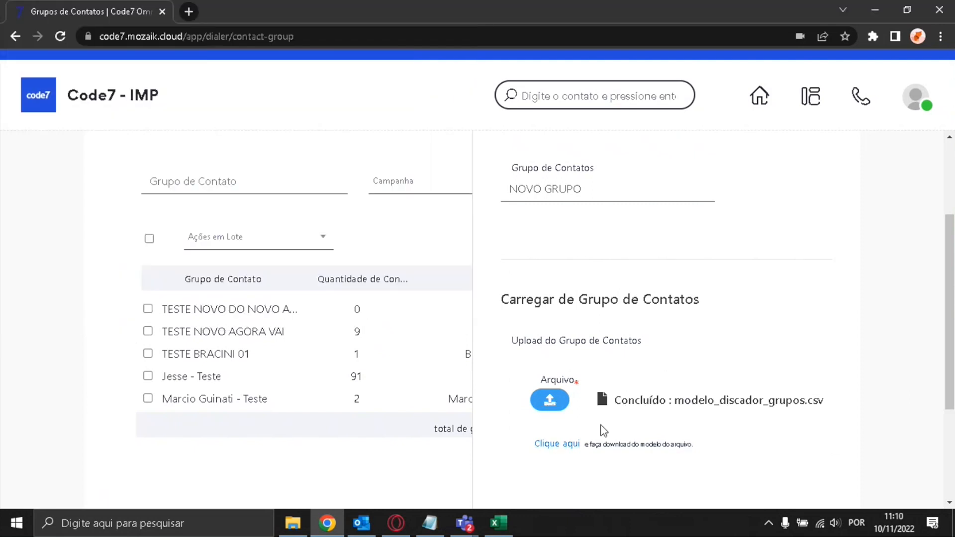
scroll(646, 427, down, 3)
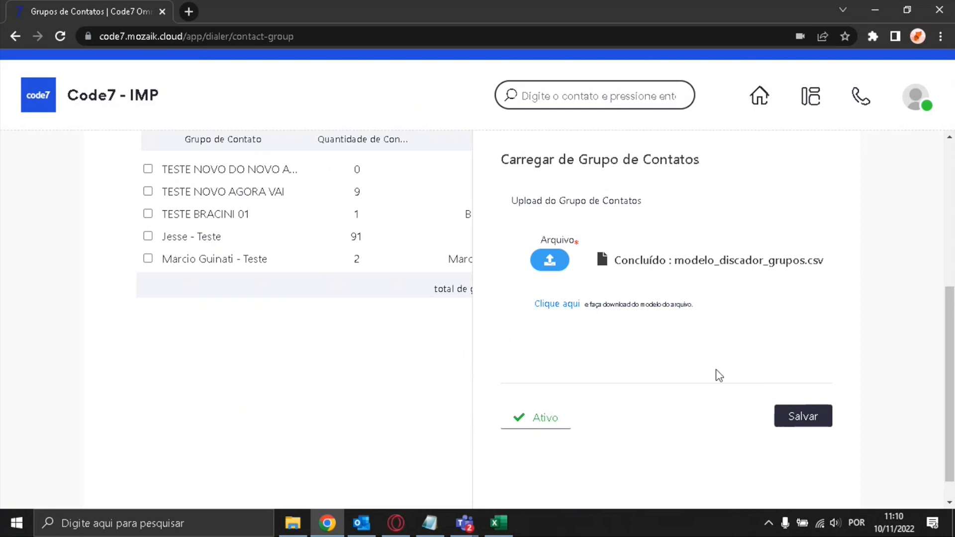
scroll(786, 415, up, 3)
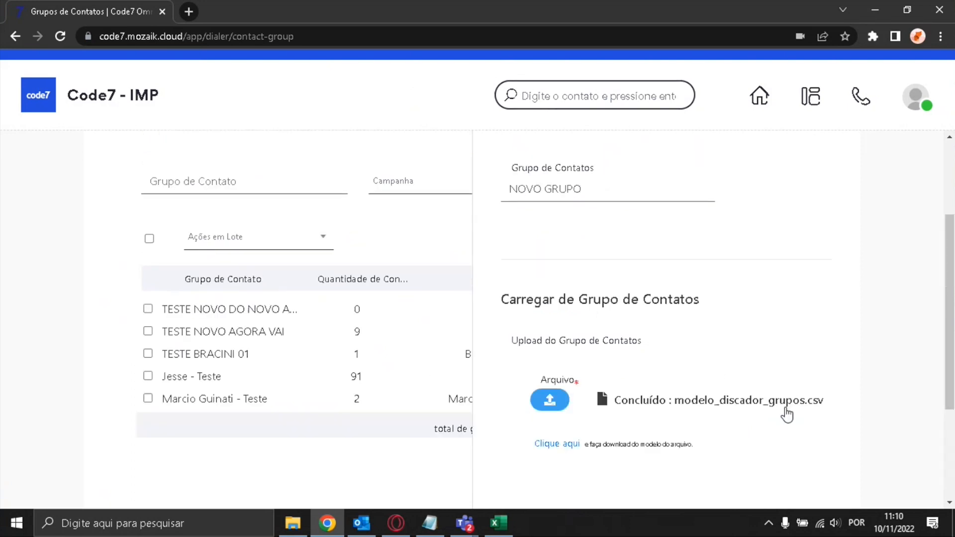
Try to save the contact group import under the name NOVO GRUPO
scroll(788, 413, up, 2)
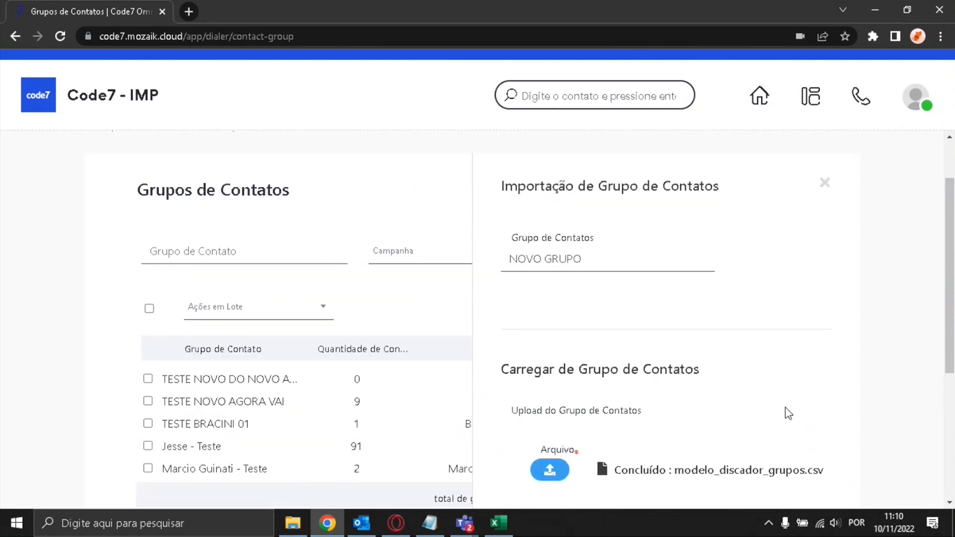
scroll(788, 413, down, 5)
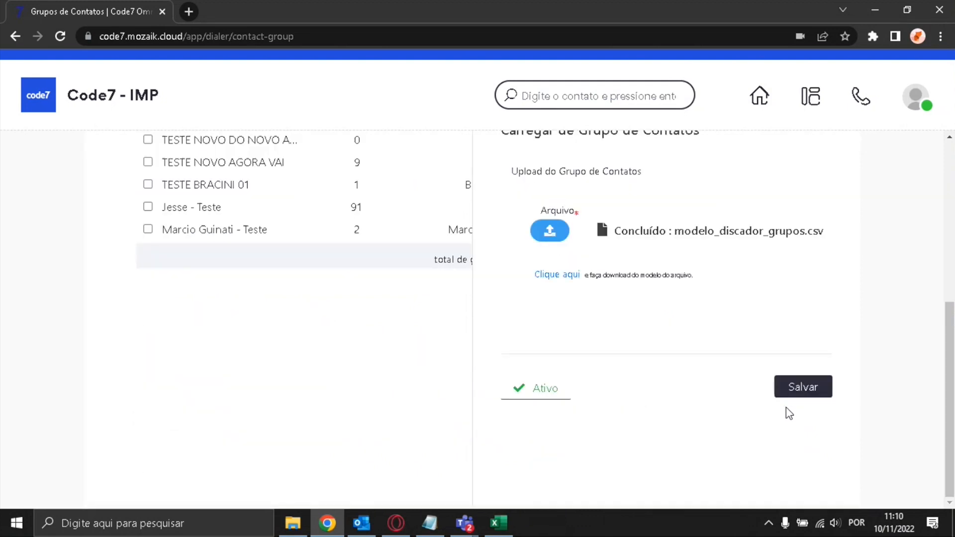
click(808, 395)
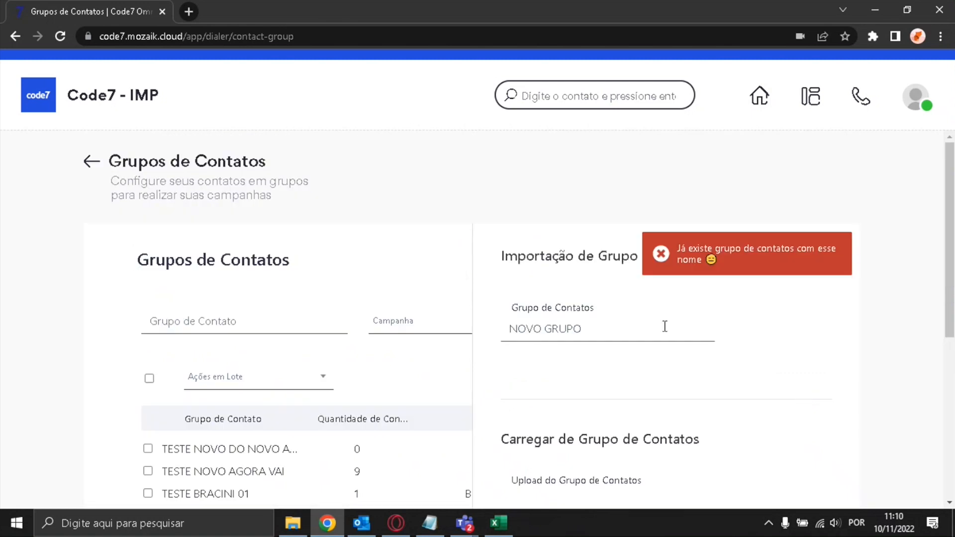
Rename the contact group as NOVO GRUPO 2 and save the import
click(664, 327)
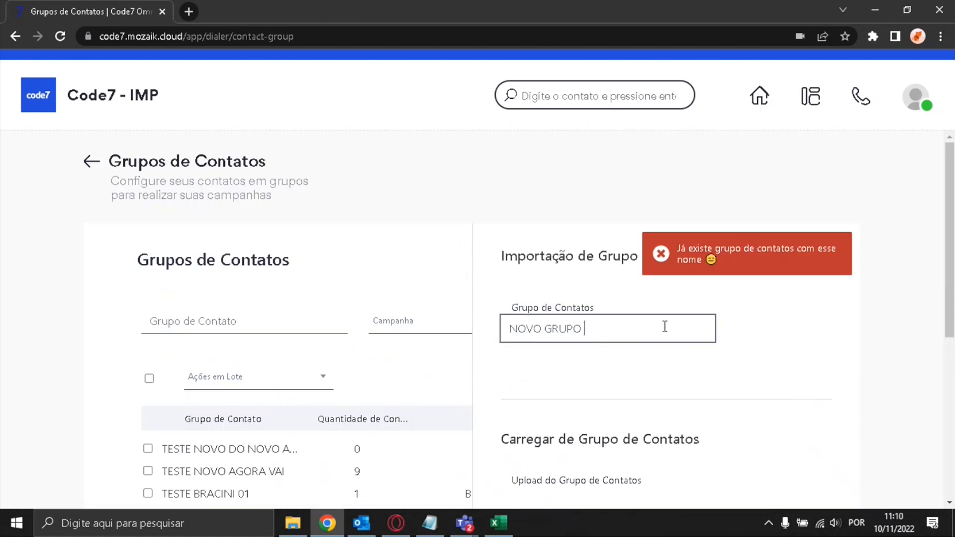
scroll(756, 341, down, 6)
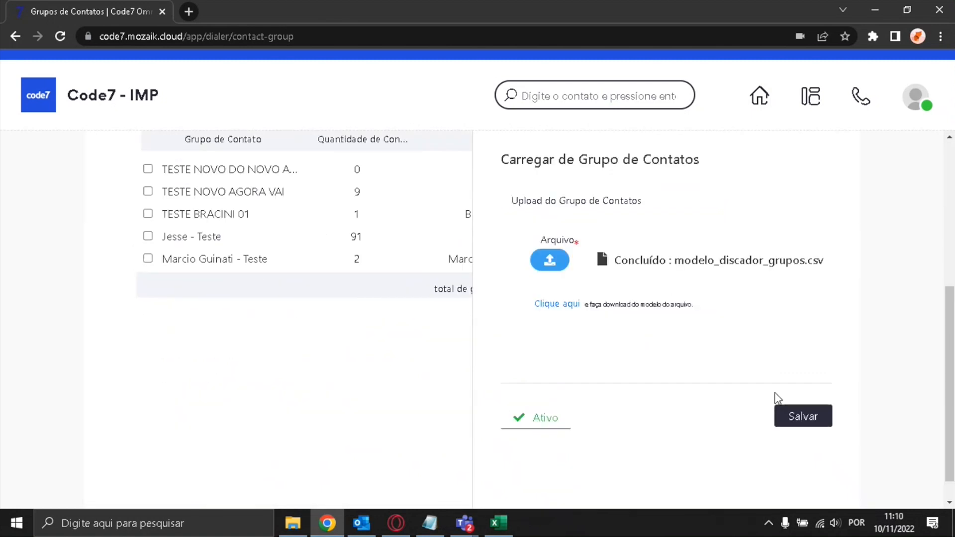
click(800, 417)
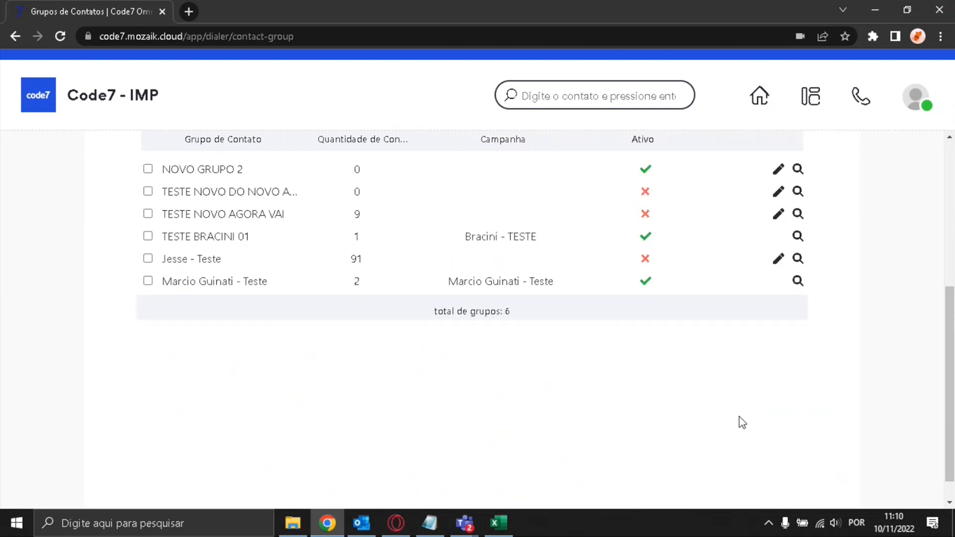
Check the contact quantity of NOVO GRUPO 2, reloading the Grupos de Contatos list from the Discador page
scroll(265, 185, up, 1)
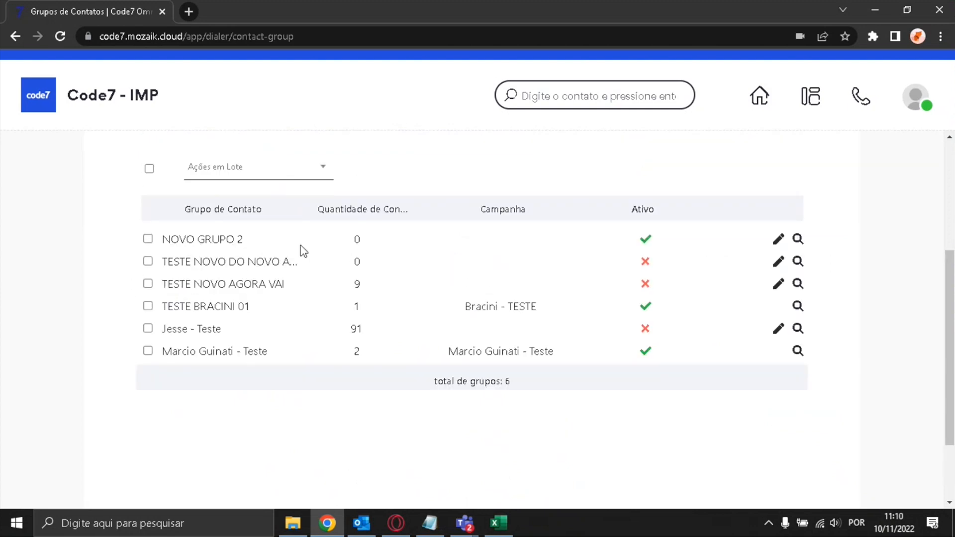
double_click(354, 240)
scroll(176, 217, up, 3)
click(91, 169)
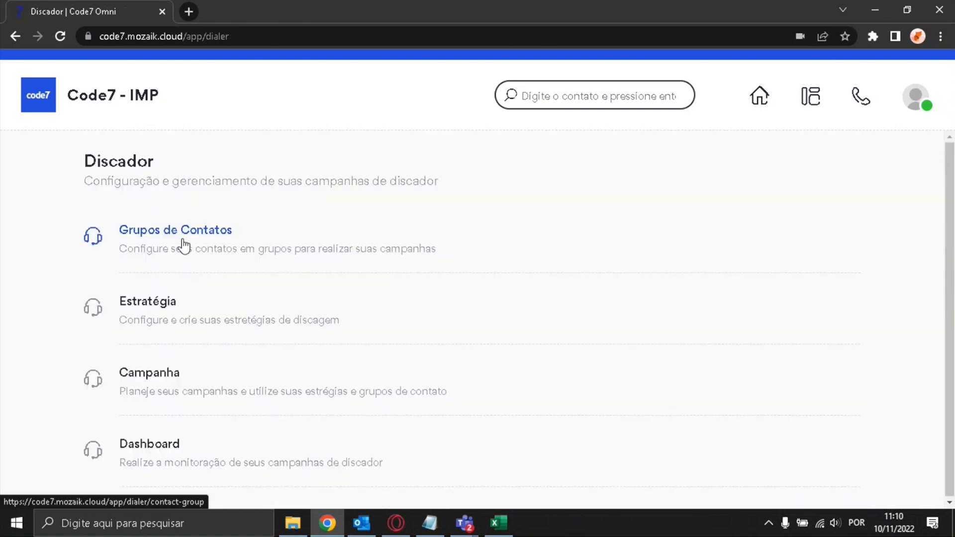
click(185, 228)
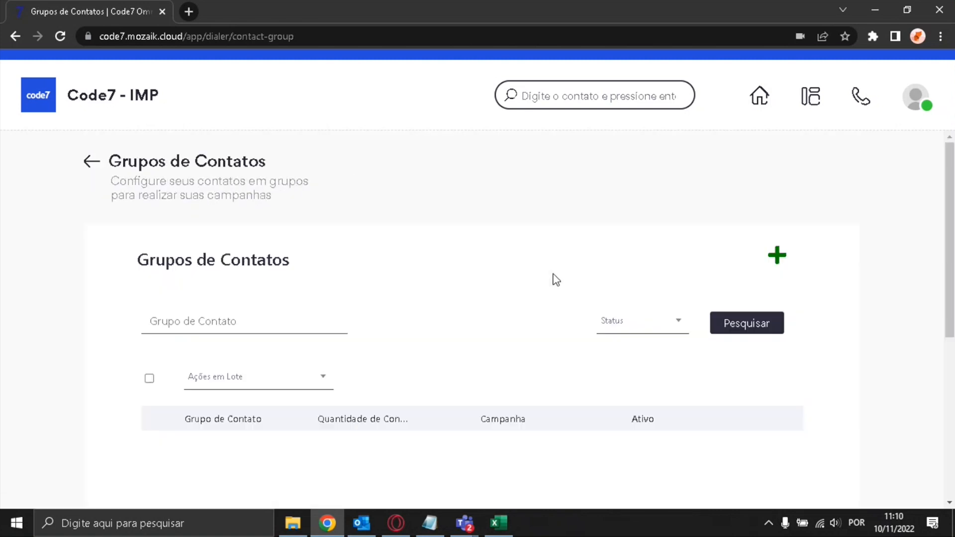
scroll(423, 324, down, 1)
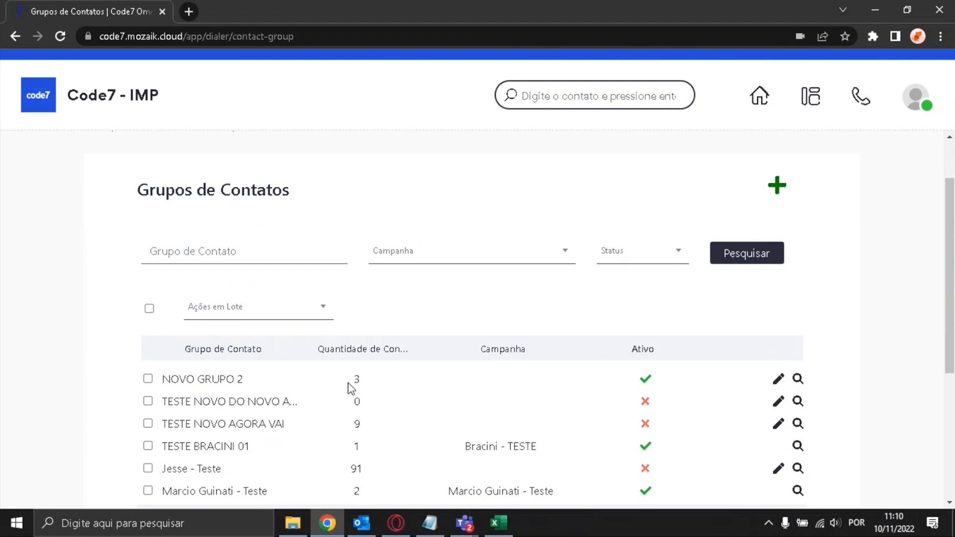
Examine the name, contact quantity and active status of NOVO GRUPO 2 and the inactive group listed below it
drag(195, 380, 250, 384)
drag(351, 378, 367, 378)
click(645, 384)
double_click(357, 380)
click(230, 397)
drag(193, 401, 340, 406)
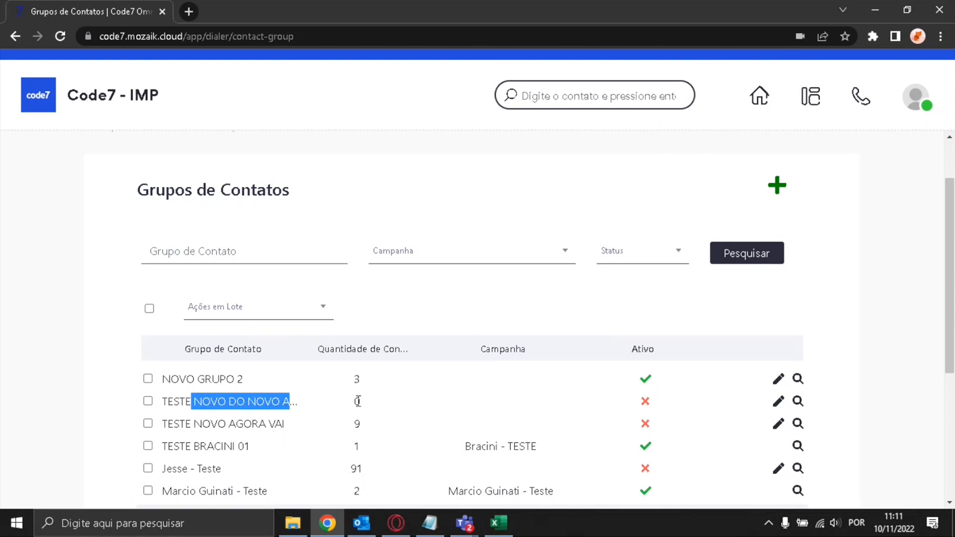
click(357, 402)
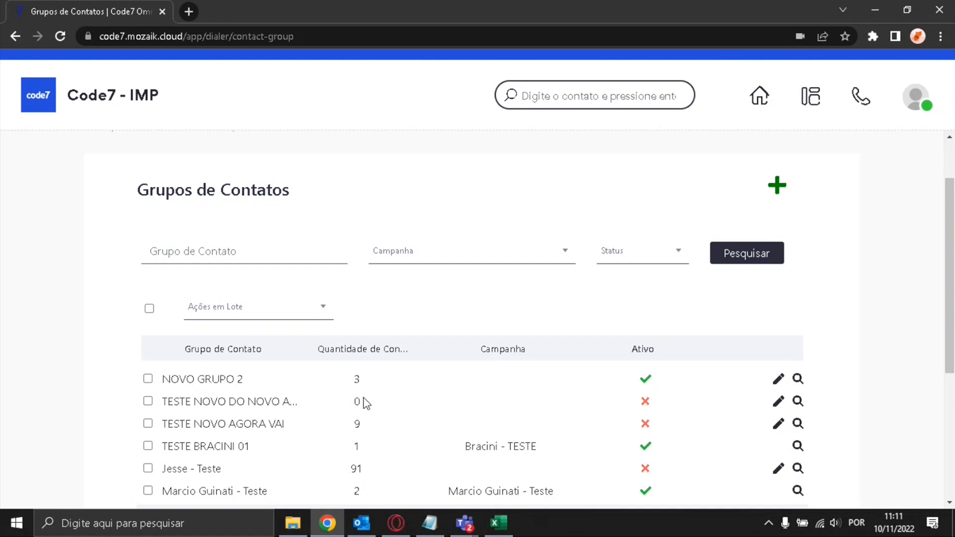
double_click(359, 402)
scroll(383, 393, up, 2)
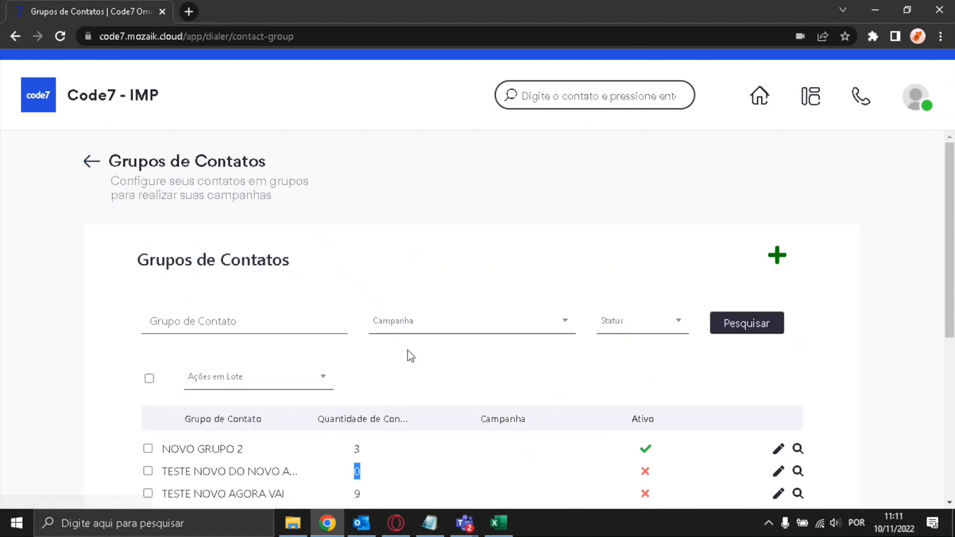
scroll(463, 342, down, 3)
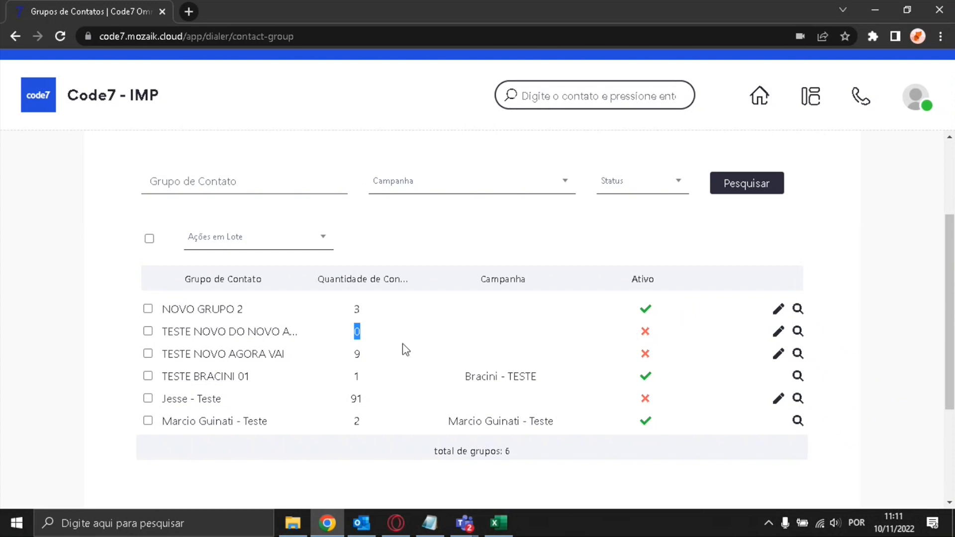
scroll(404, 348, up, 3)
Return to the Discador page, open Estratégia and read its description
click(91, 162)
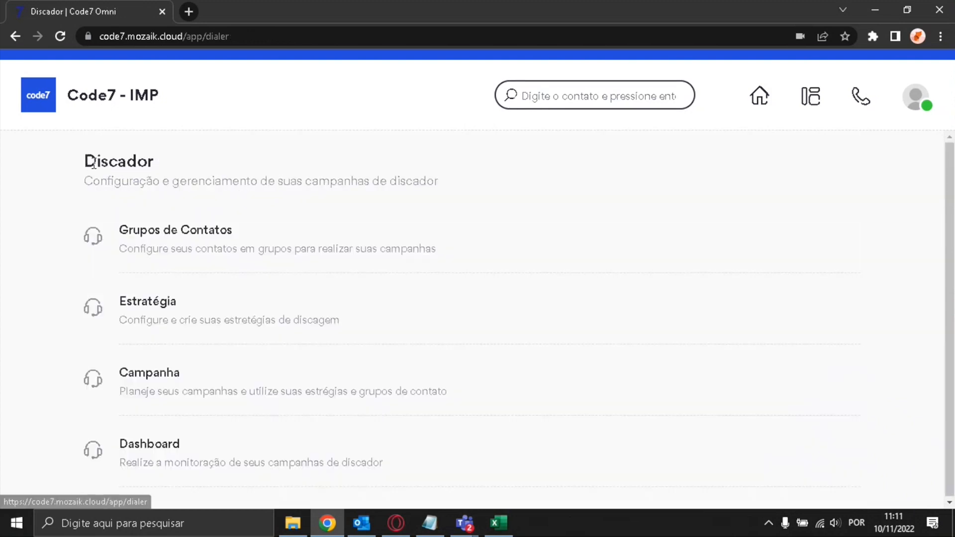
click(157, 313)
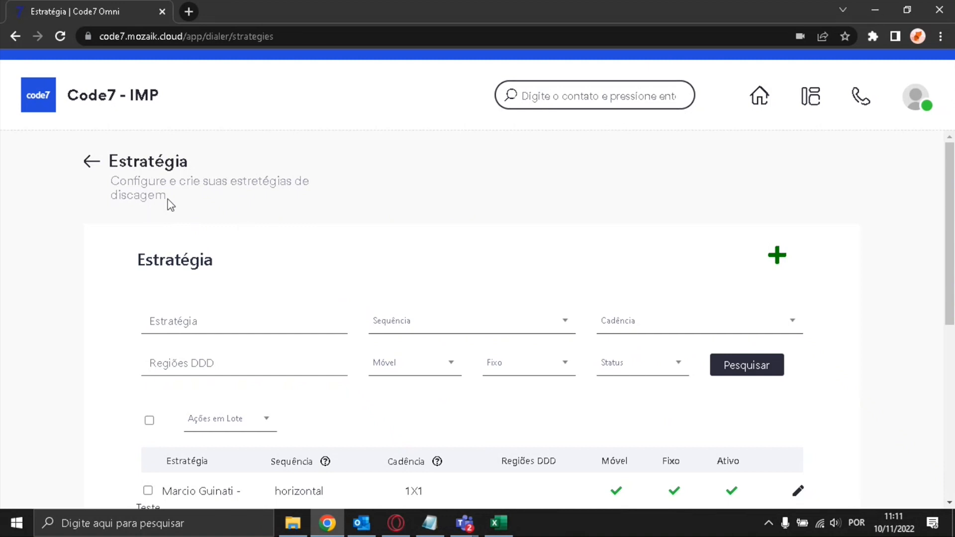
drag(166, 200, 116, 188)
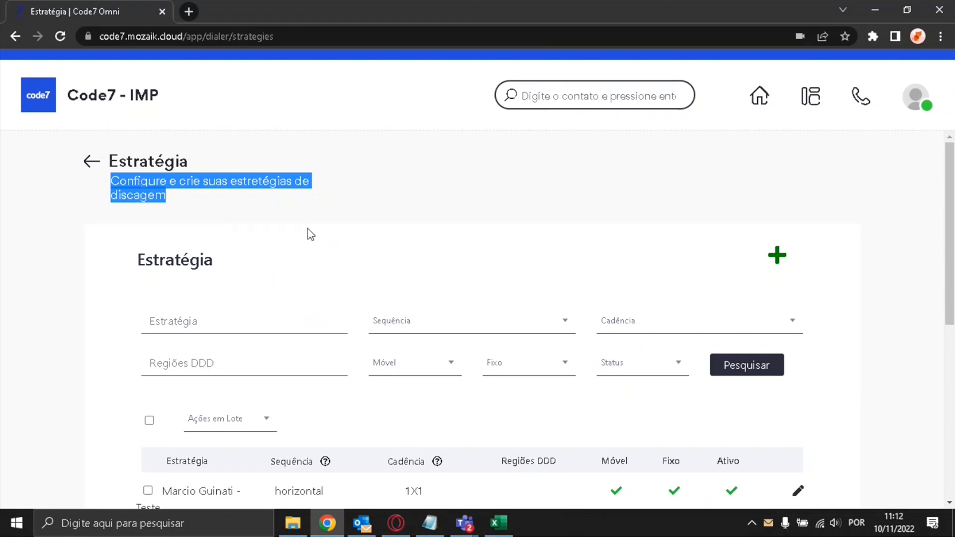
click(176, 200)
drag(177, 200, 111, 182)
drag(200, 166, 113, 169)
Add a new strategy named NOVO 2 and open its Sequência options
scroll(305, 194, down, 1)
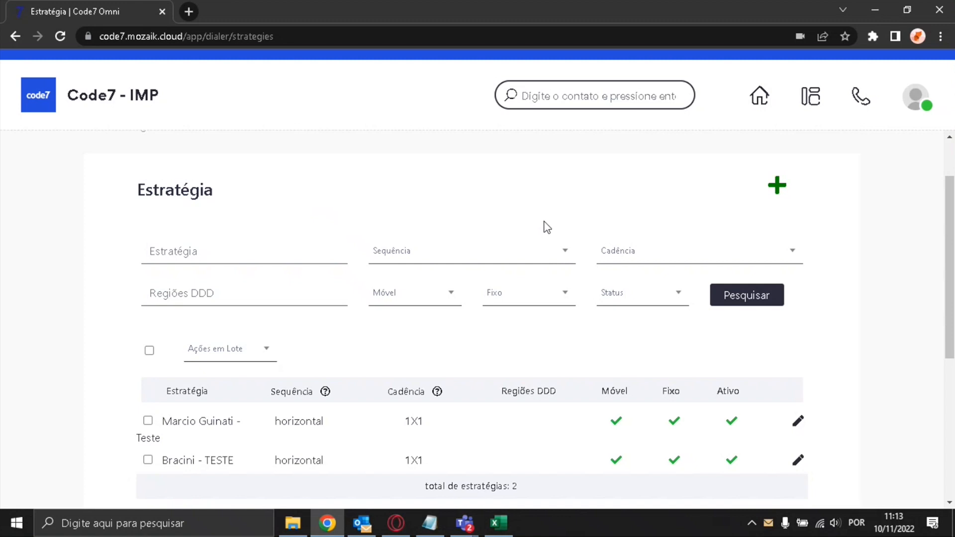
click(777, 186)
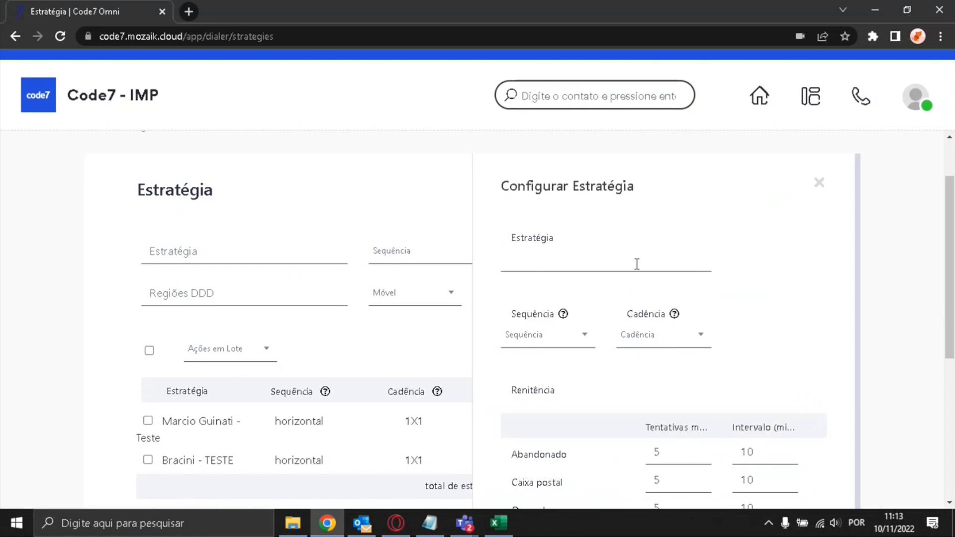
click(582, 260)
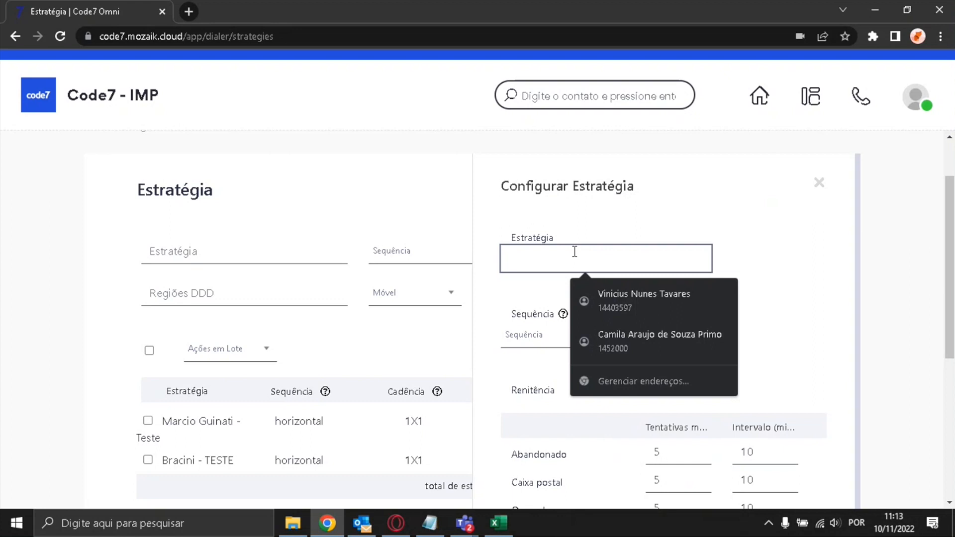
text(NOVO)
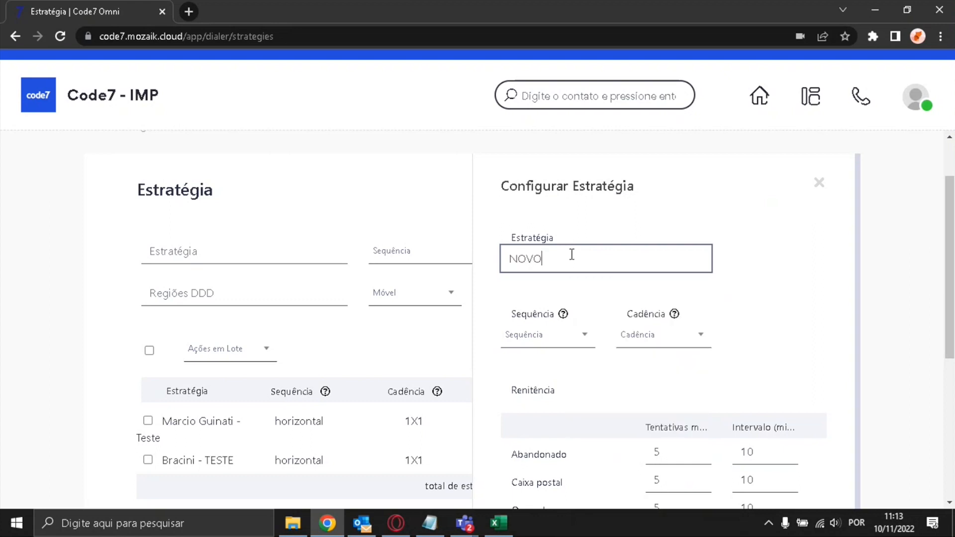
text( 2)
scroll(580, 320, down, 1)
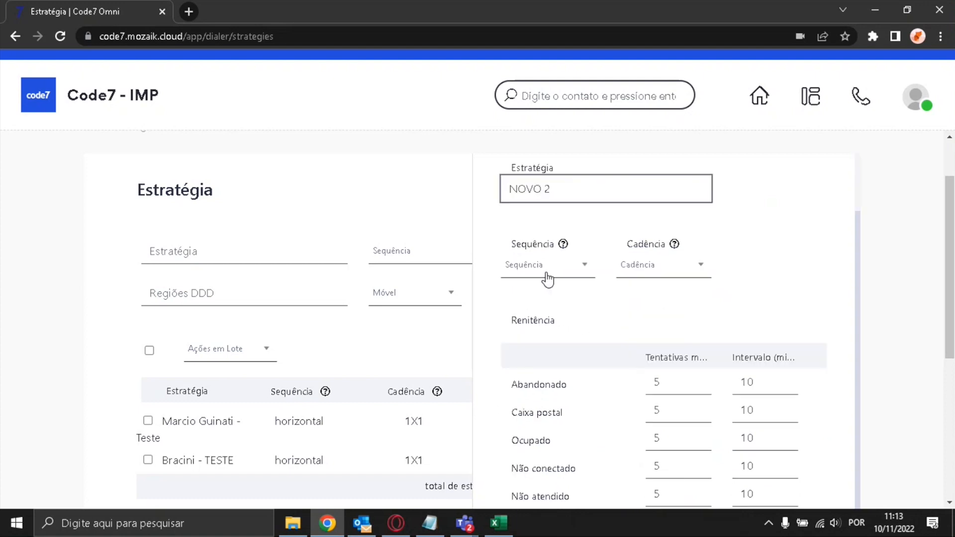
click(575, 268)
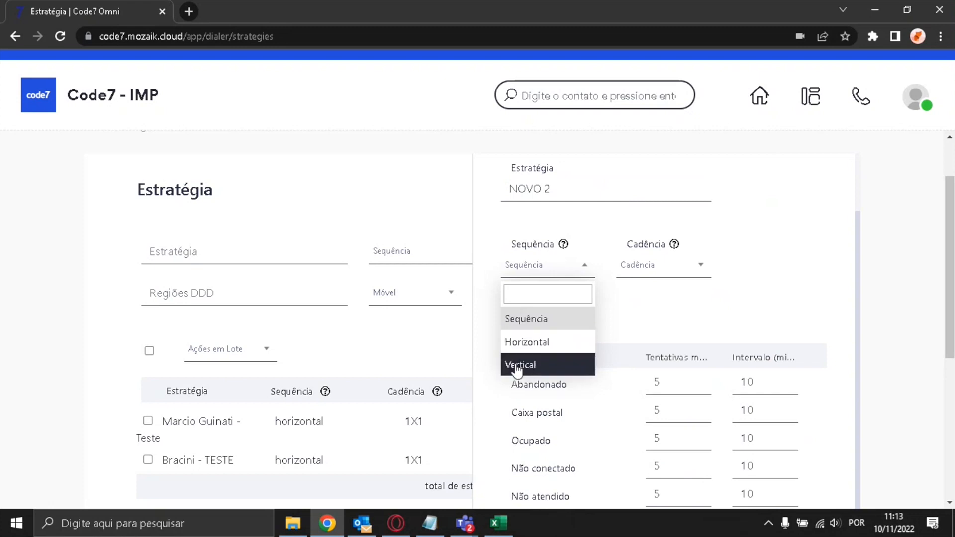
Switch to modelo_discador_grupos.csv in Excel and review the phone columns from fone_celular through fone_comercial for the contacts
mouse_move(503, 525)
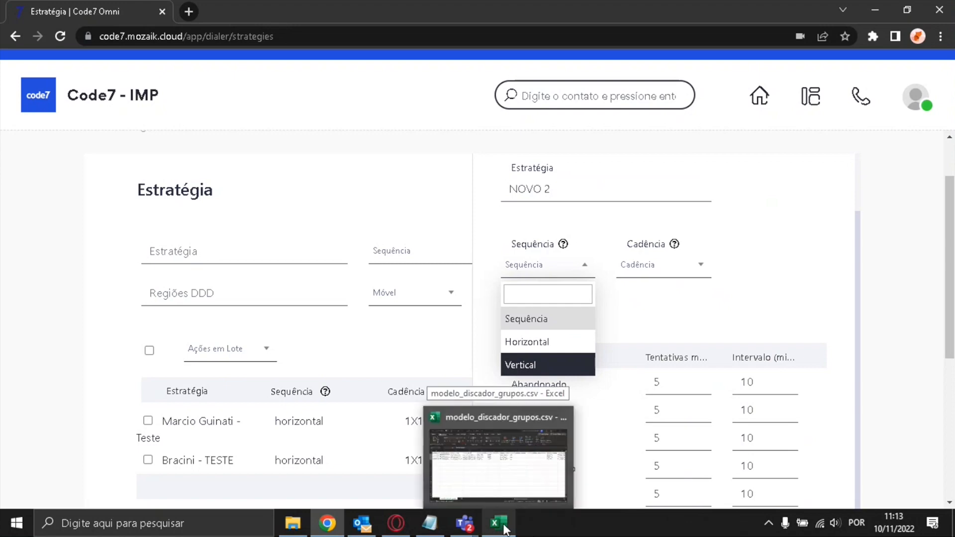
click(498, 458)
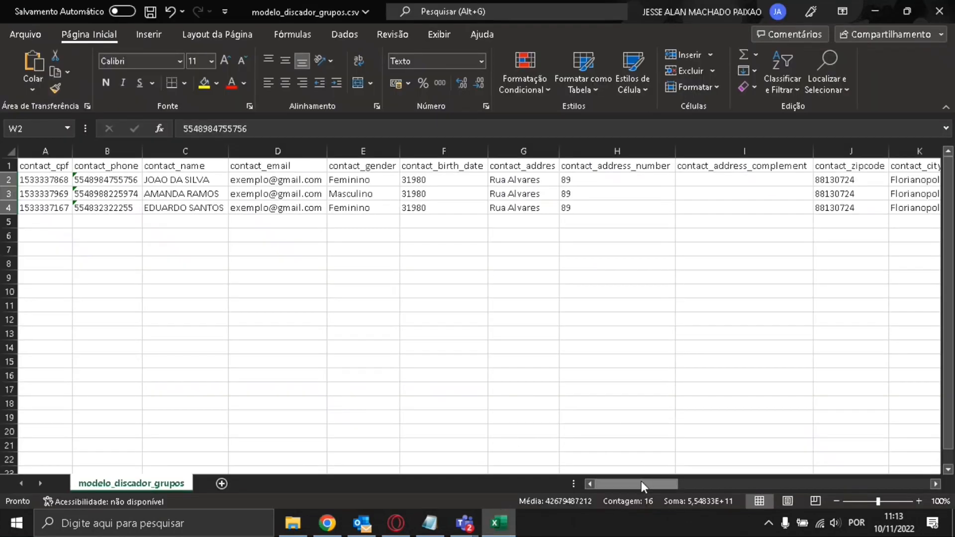
drag(640, 481, 828, 478)
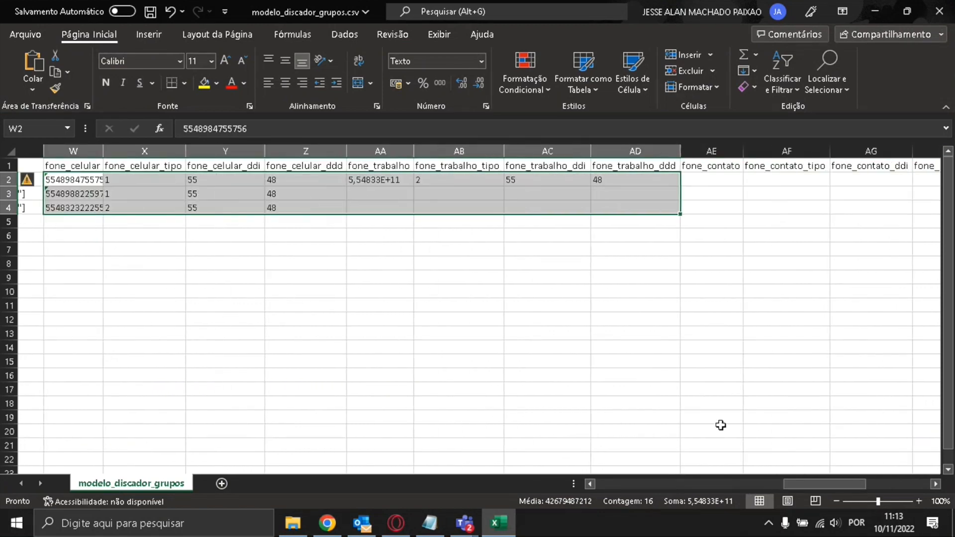
drag(244, 184, 607, 207)
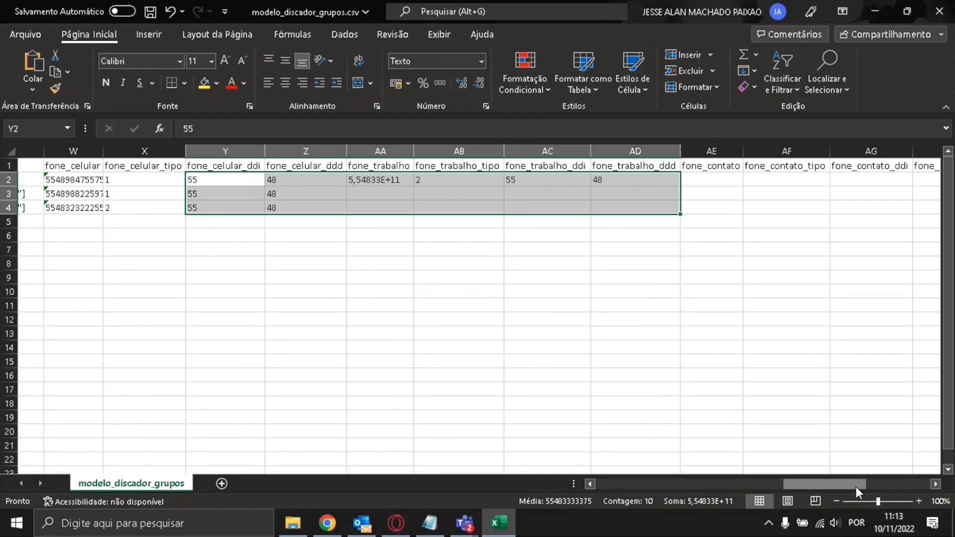
drag(846, 485, 903, 478)
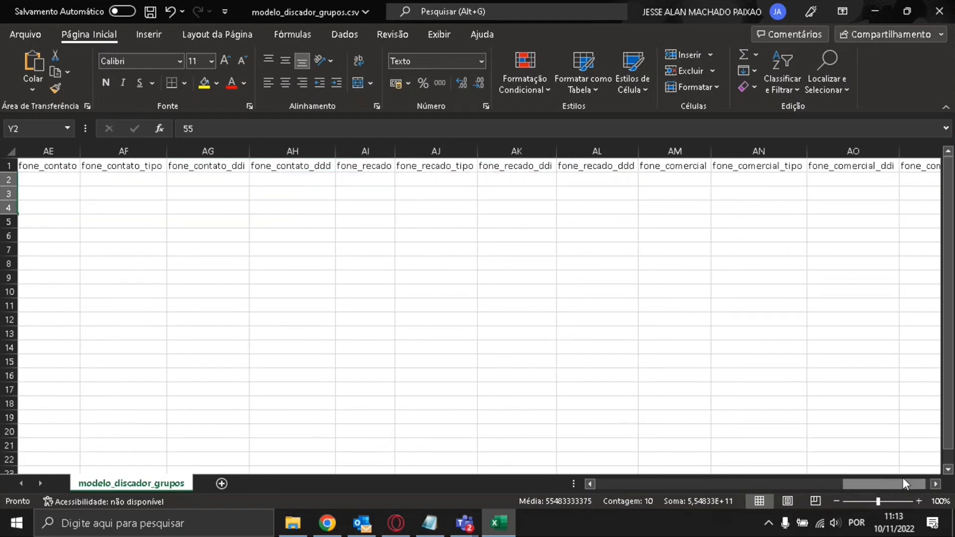
drag(241, 179, 903, 217)
drag(884, 488, 599, 478)
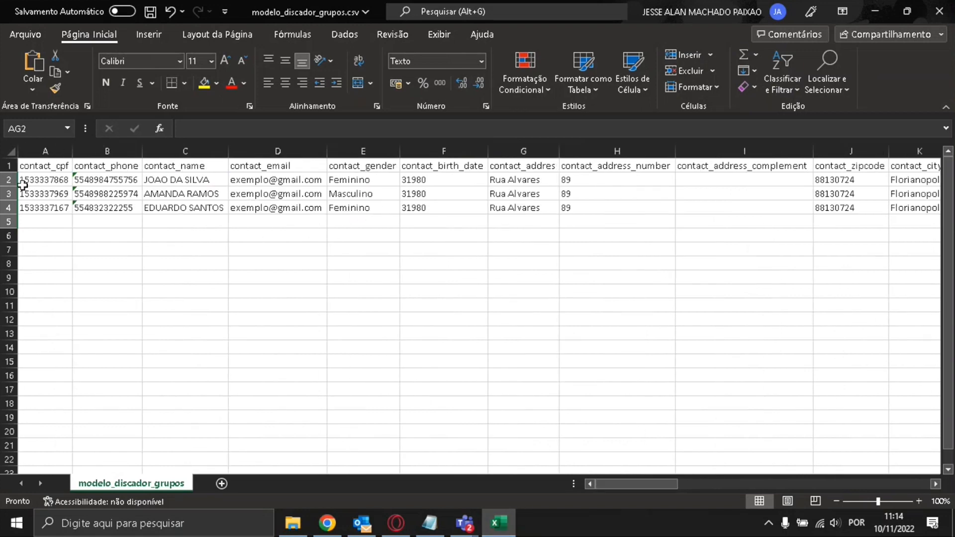
Trace the first contact's row from contact_cpf, contact_phone and contact_name across to the fone_celular and fone_celular_ddi columns
click(44, 176)
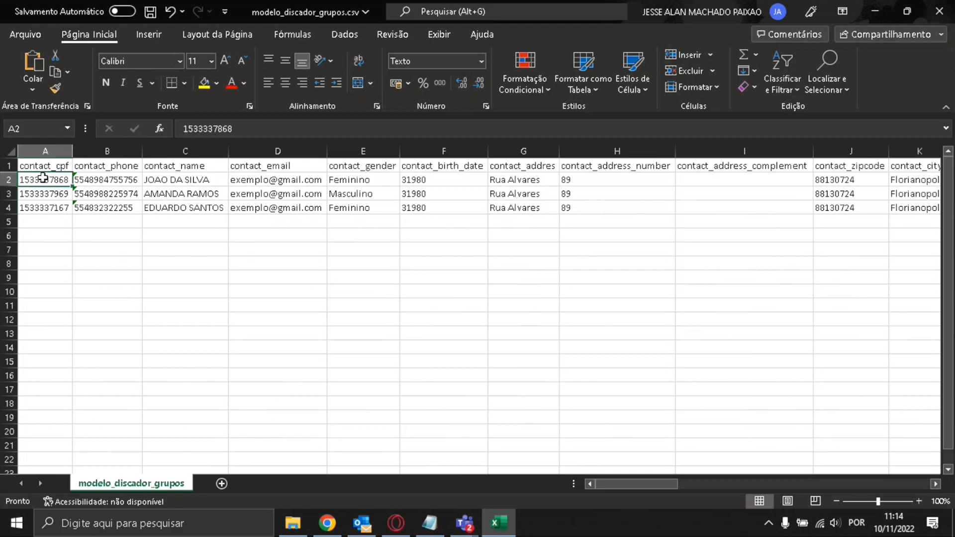
click(112, 176)
click(173, 179)
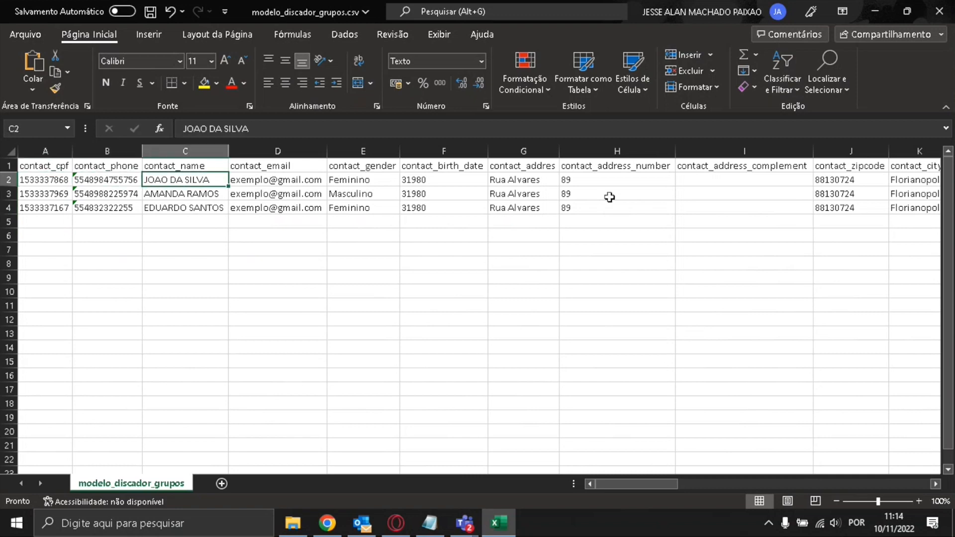
drag(643, 485, 790, 500)
click(558, 190)
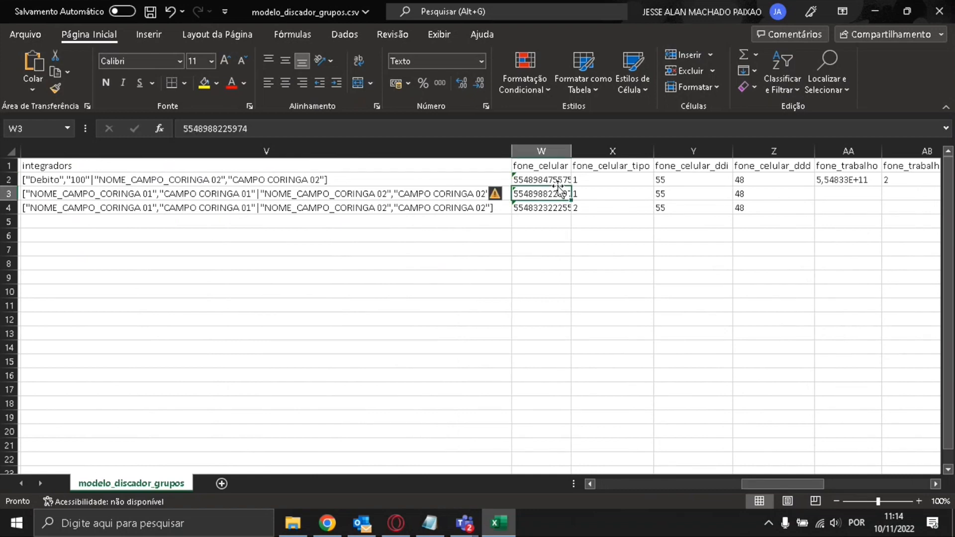
click(714, 183)
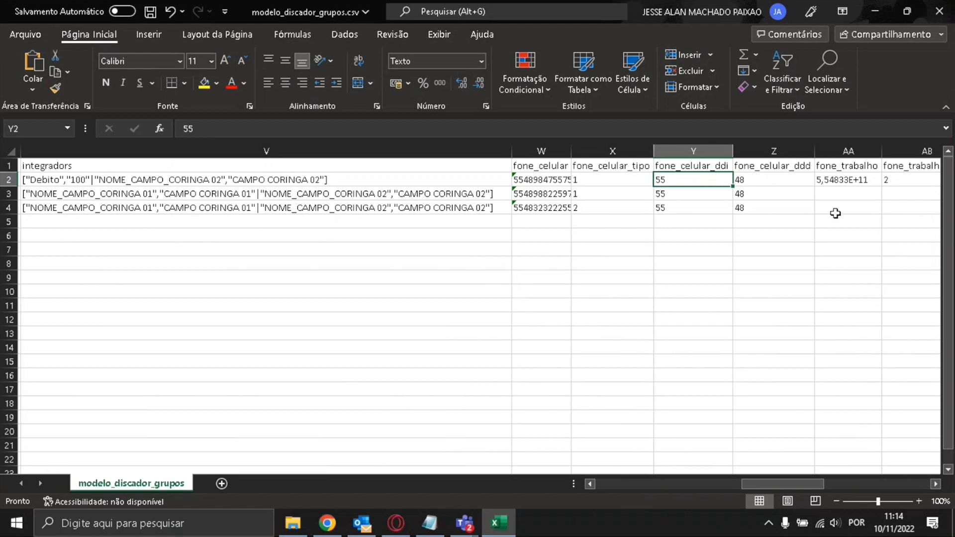
Go back to the contact_name column and examine the contacts in rows 4 and 2
drag(805, 486, 635, 472)
click(169, 214)
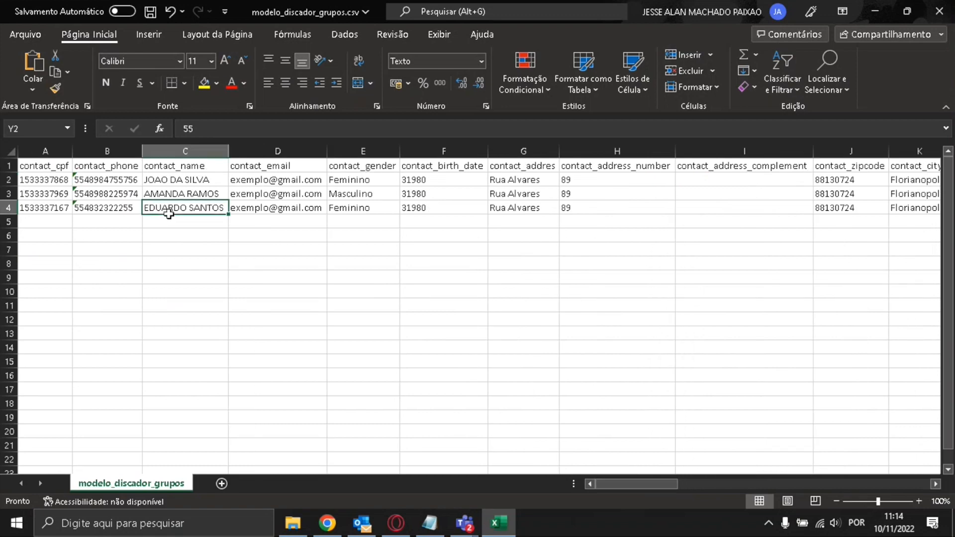
click(194, 182)
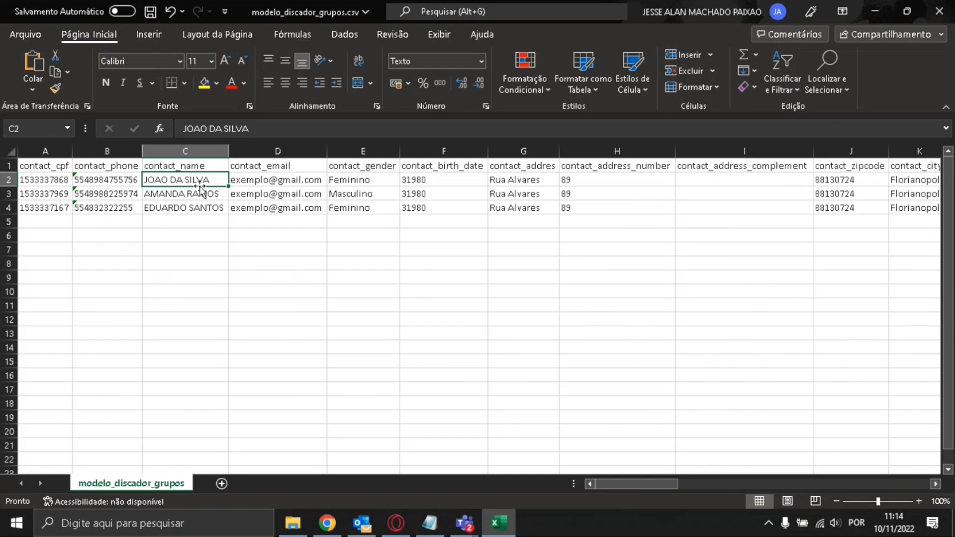
Review the fone_celular and fone_trabalho columns, and return to contact_name to examine the contacts in rows 3 and 4
drag(624, 483, 804, 473)
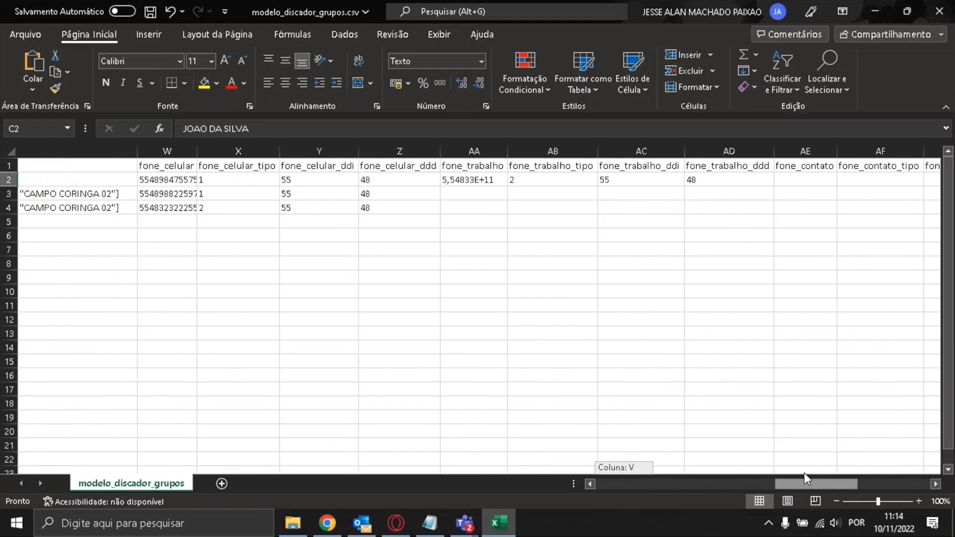
drag(803, 473, 609, 470)
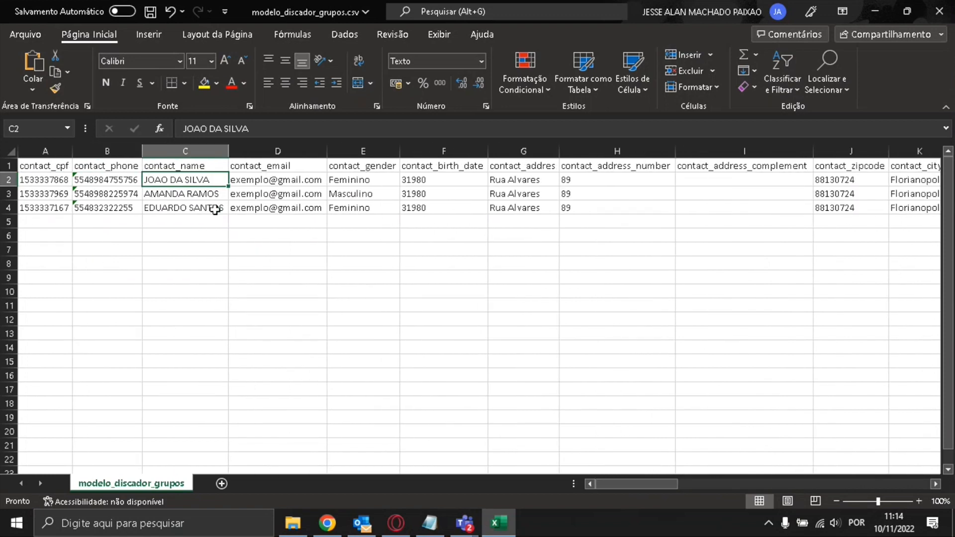
click(199, 194)
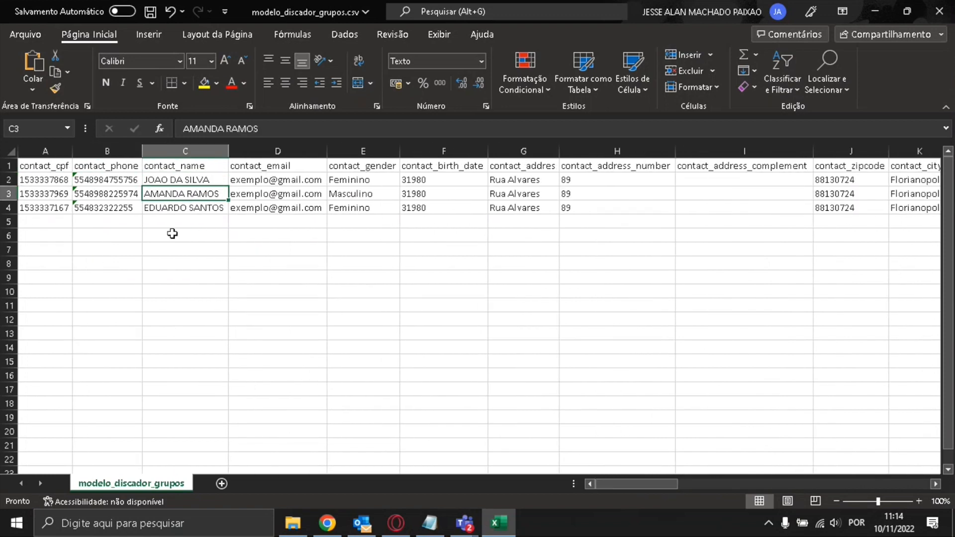
click(195, 208)
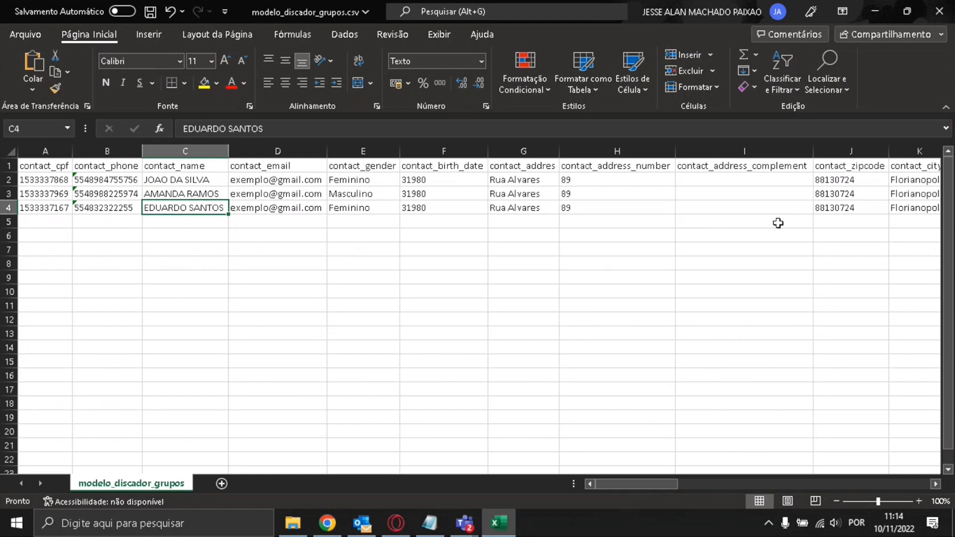
Switch back to Code7 and set the NOVO 2 strategy's Sequência to Vertical and Cadência to 3X1
click(875, 12)
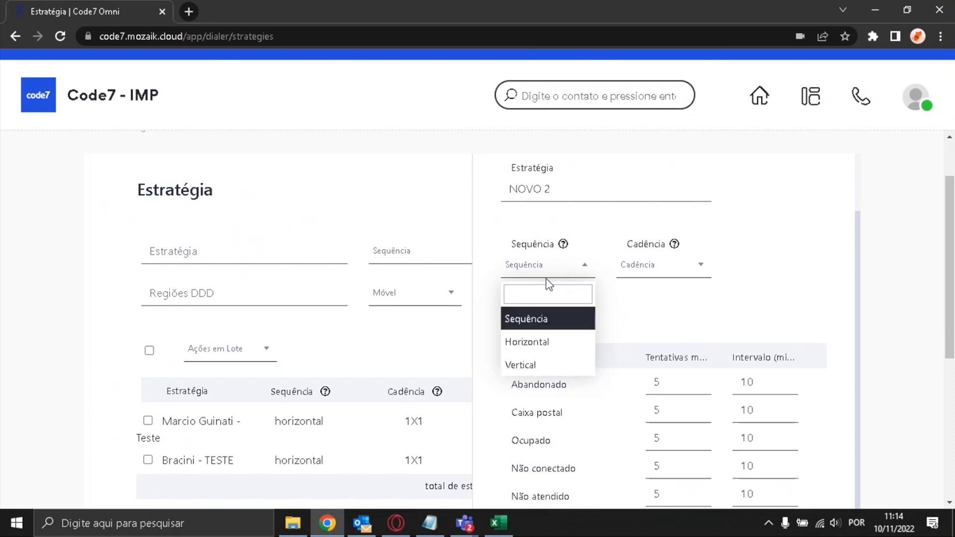
click(549, 372)
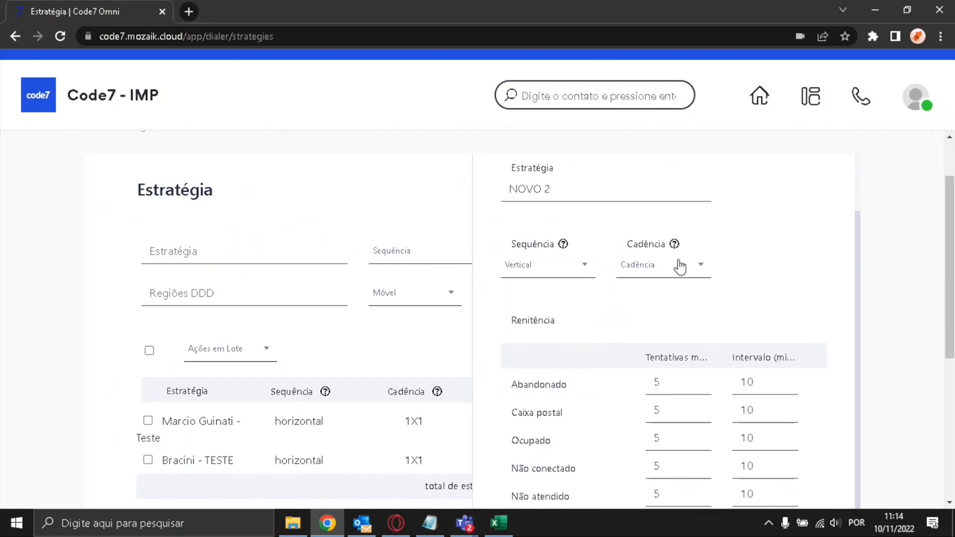
click(698, 270)
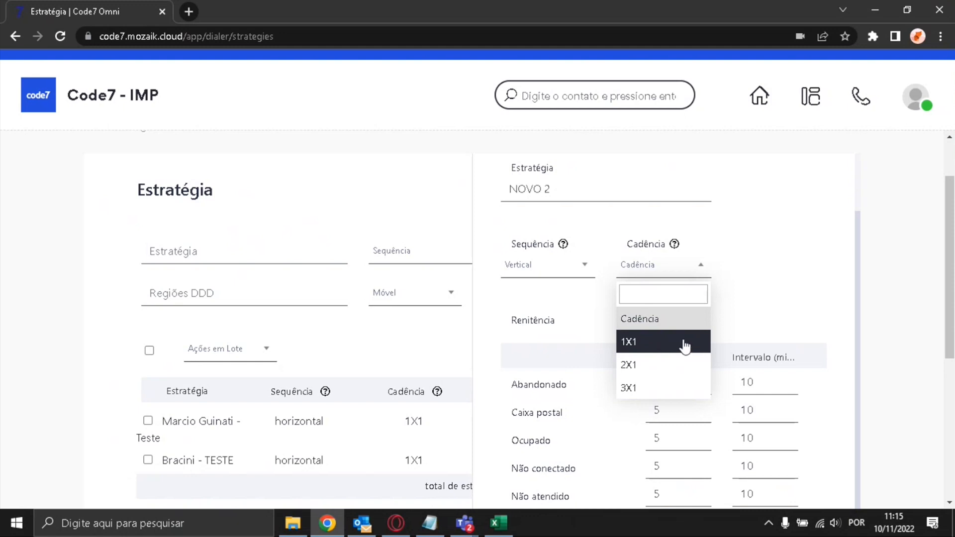
click(652, 387)
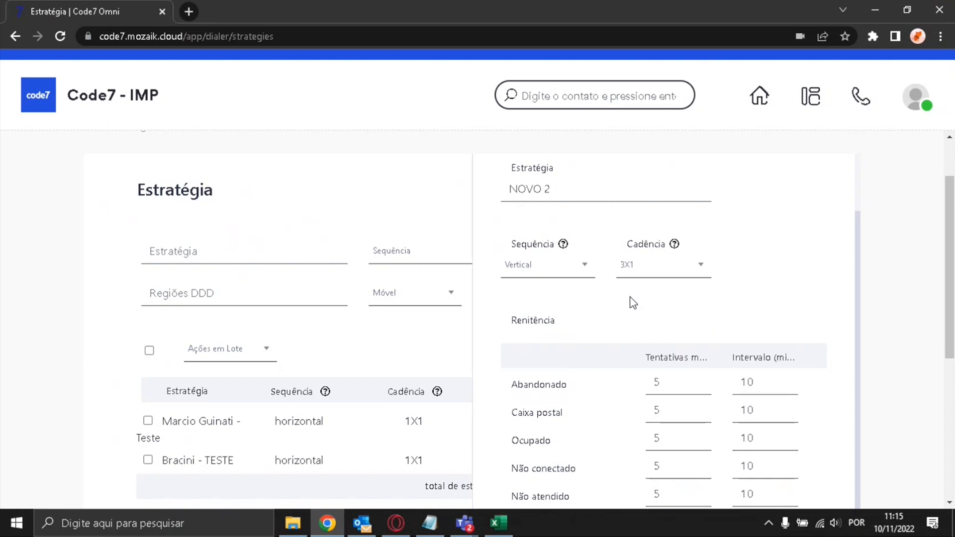
Try the 1X1 option for Cadência and set it back to 3X1
click(658, 275)
click(664, 344)
click(653, 280)
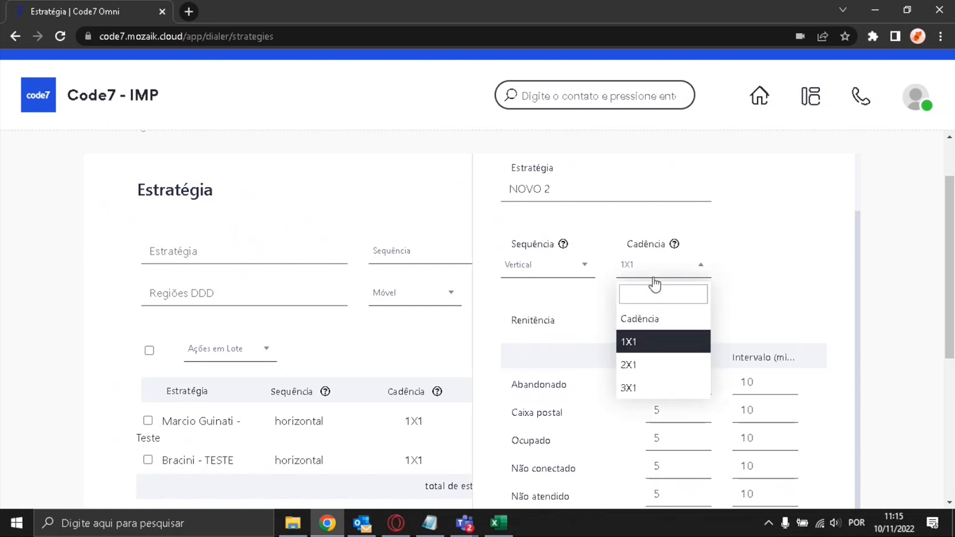
click(646, 386)
Examine the maximum attempts and interval values of the Abandonado row in the Renitência table
scroll(710, 313, down, 3)
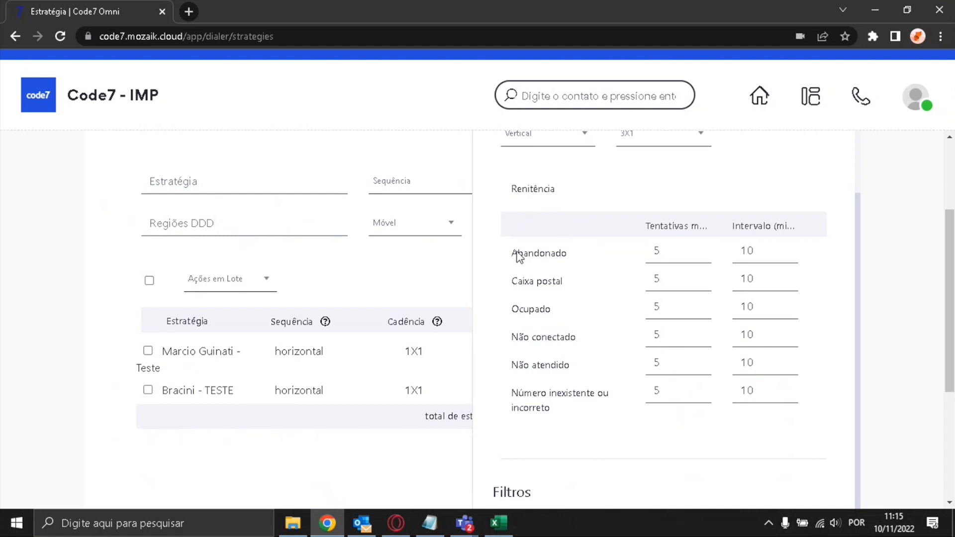
drag(517, 252, 573, 260)
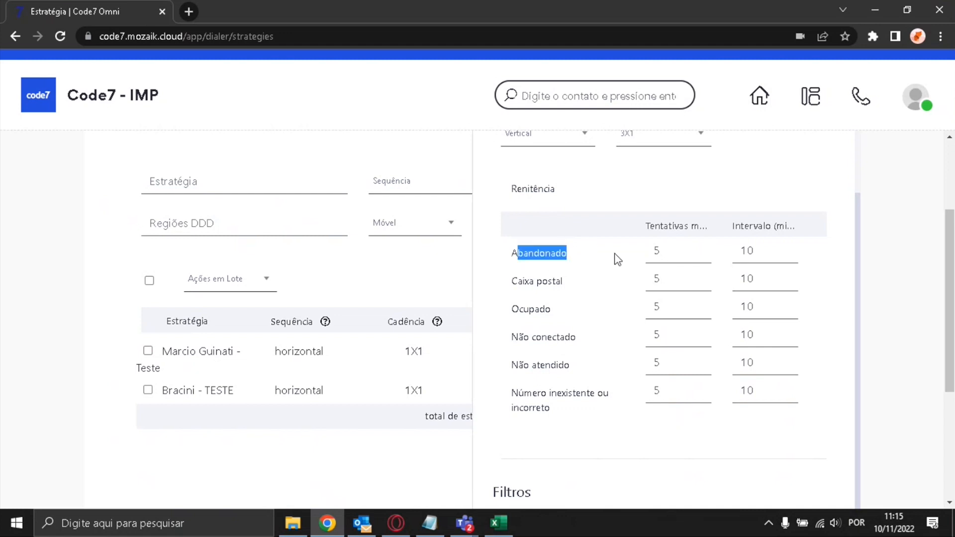
drag(659, 249, 647, 245)
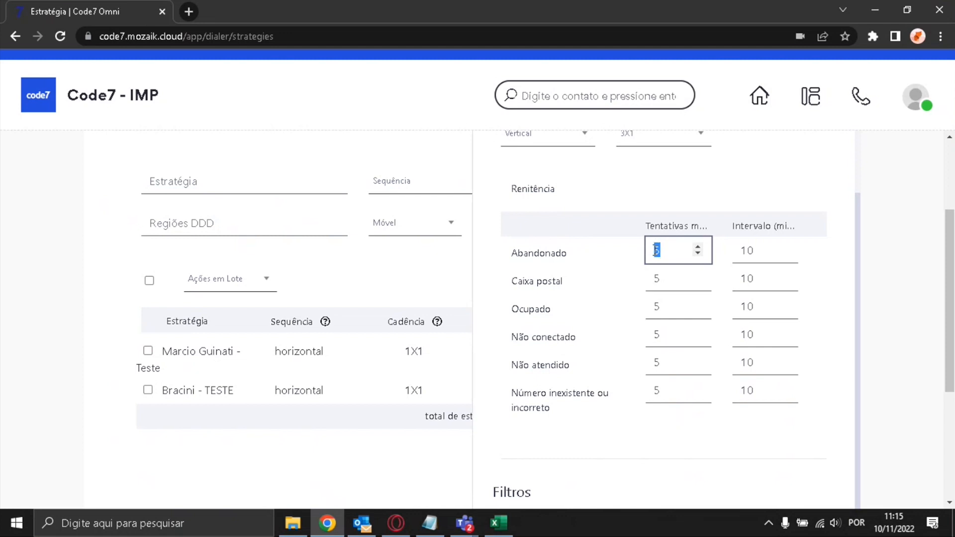
drag(567, 255, 514, 261)
drag(664, 249, 655, 248)
click(558, 255)
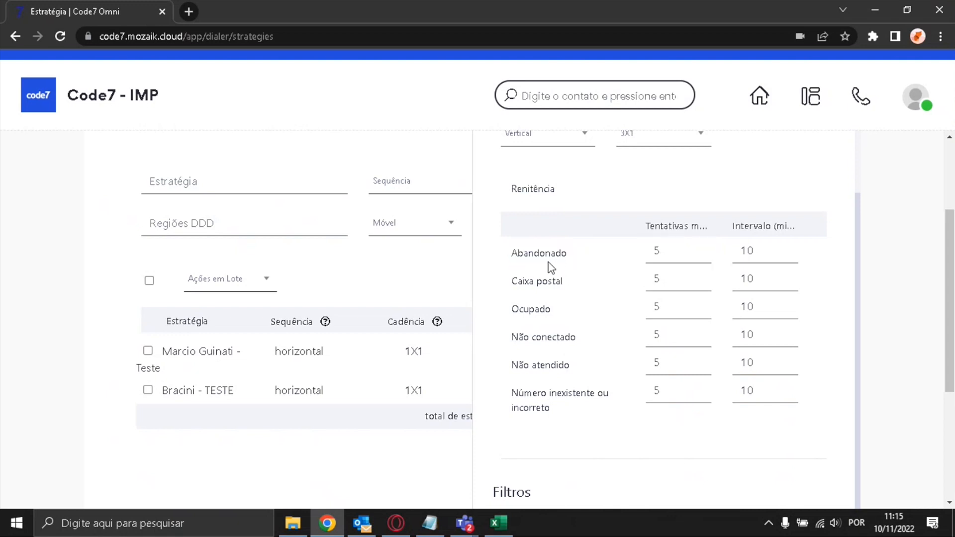
drag(768, 248, 736, 249)
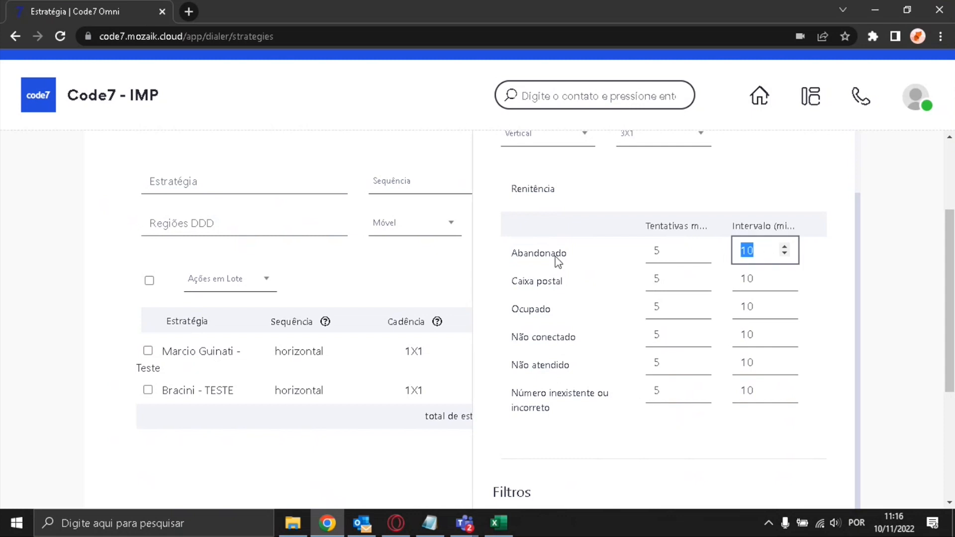
drag(518, 258, 570, 263)
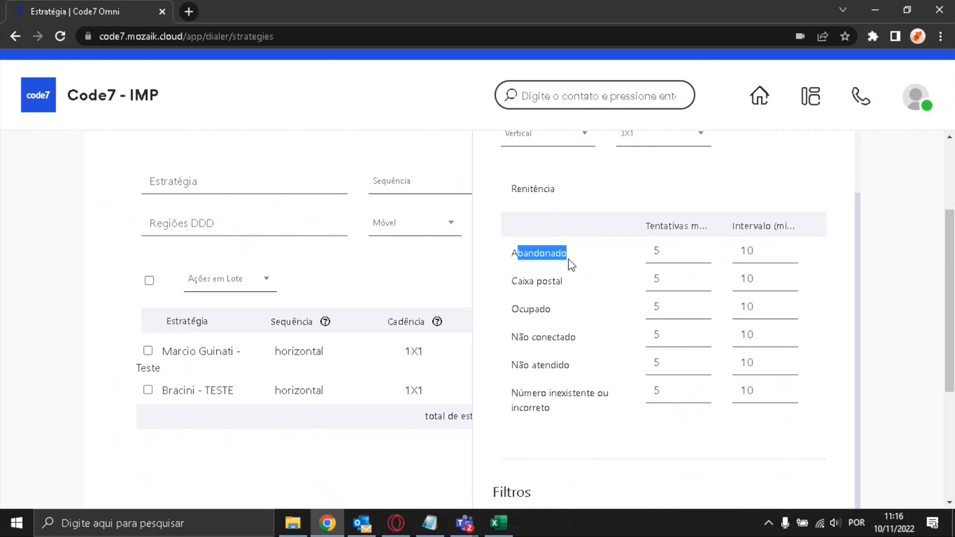
click(527, 261)
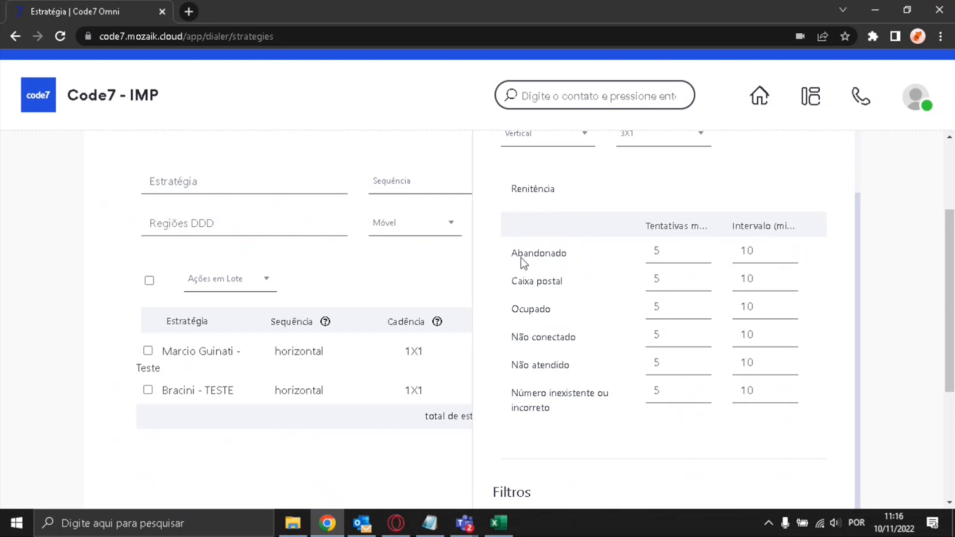
drag(512, 257, 569, 258)
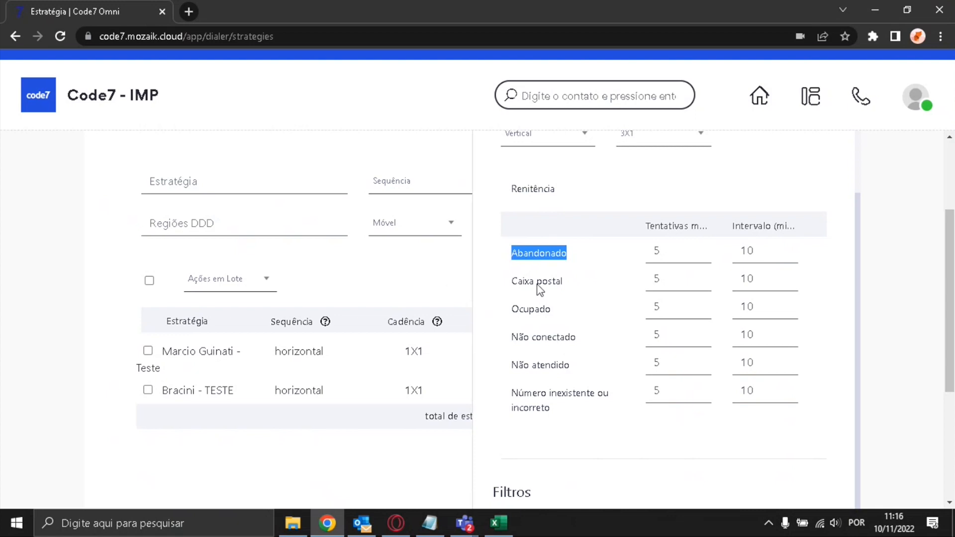
Examine the Caixa postal row's attempts and interval in the Renitência table and compare them with Abandonado
scroll(568, 281, down, 1)
drag(512, 215, 565, 215)
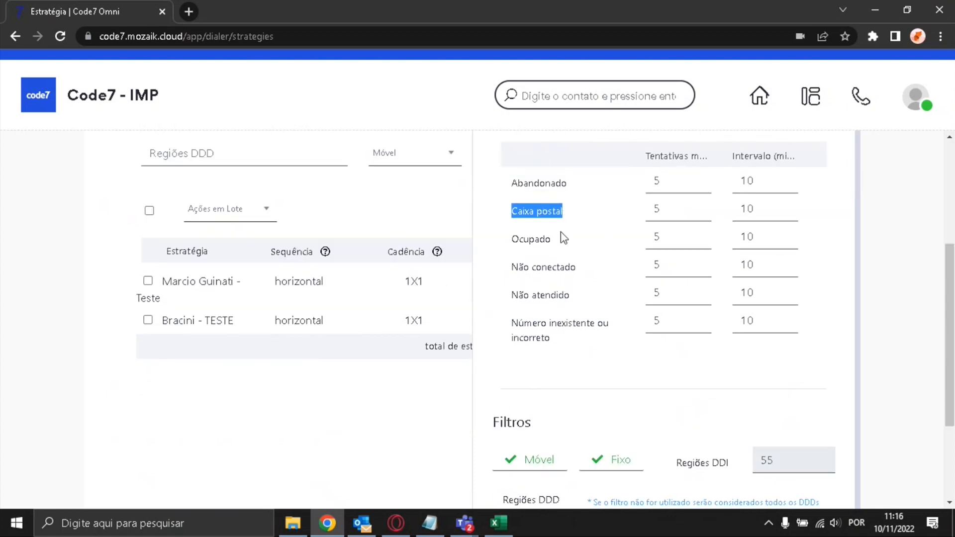
double_click(651, 211)
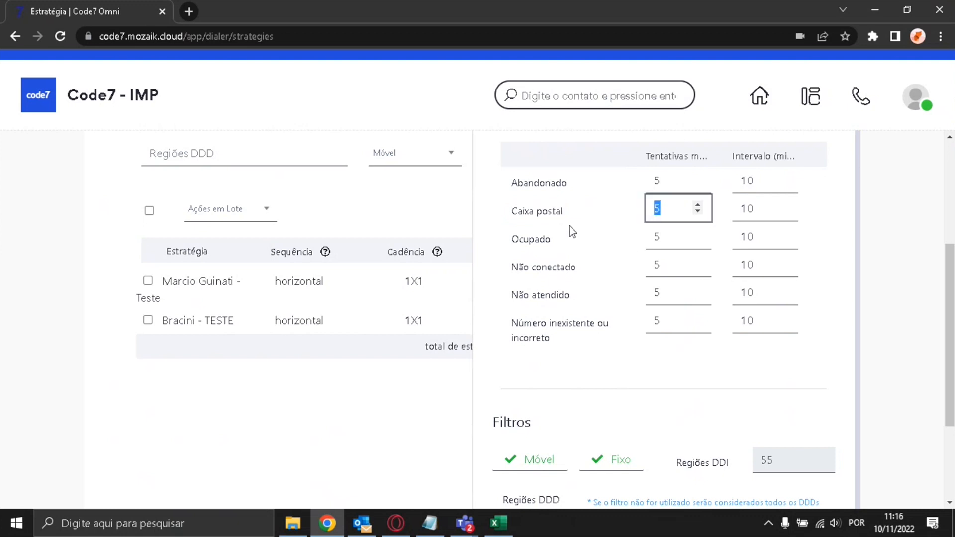
drag(517, 212, 563, 211)
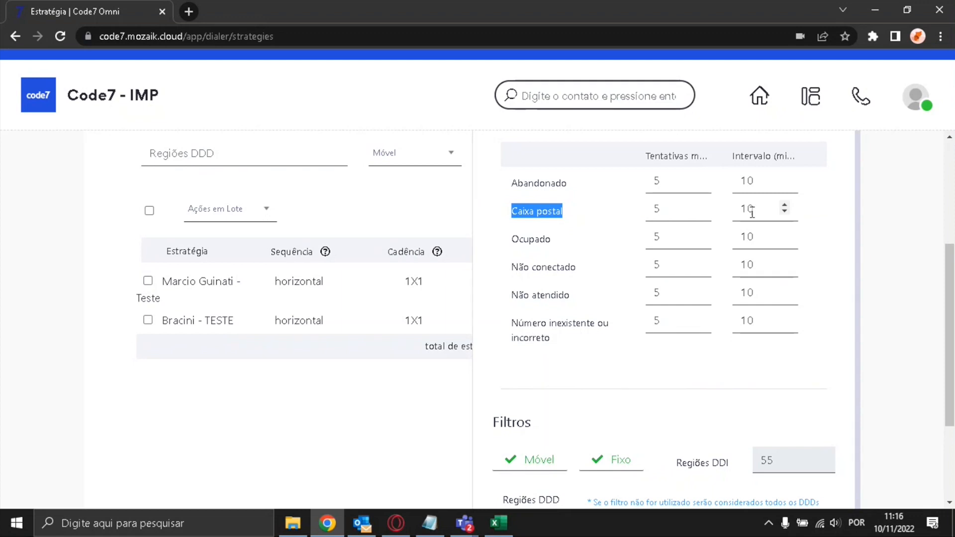
double_click(657, 209)
double_click(757, 208)
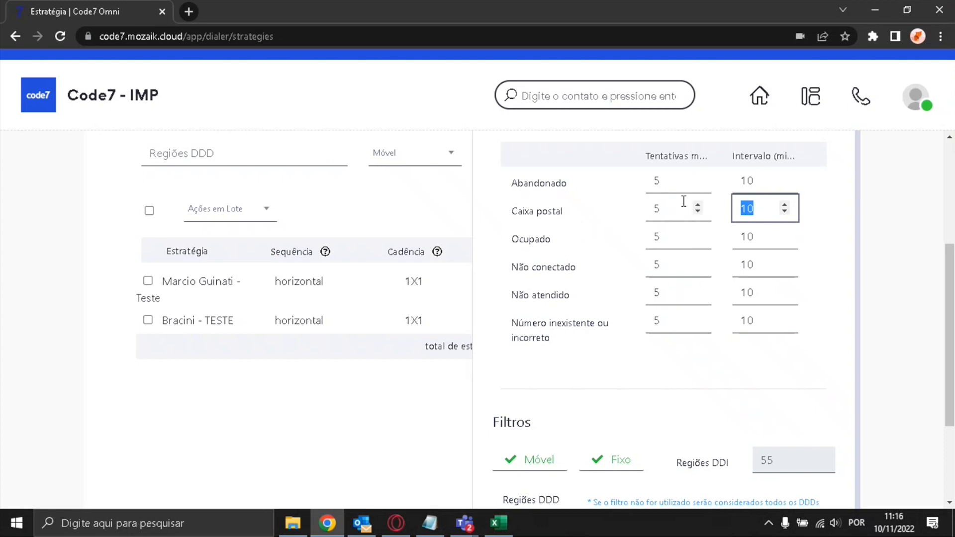
click(657, 183)
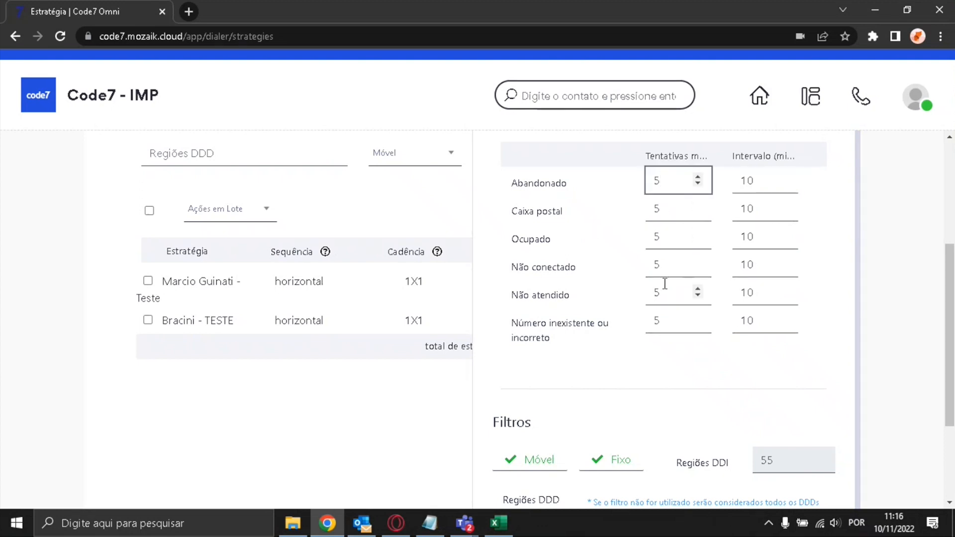
Turn off the Fixo phone type in the strategy's Filtros section
scroll(663, 284, down, 1)
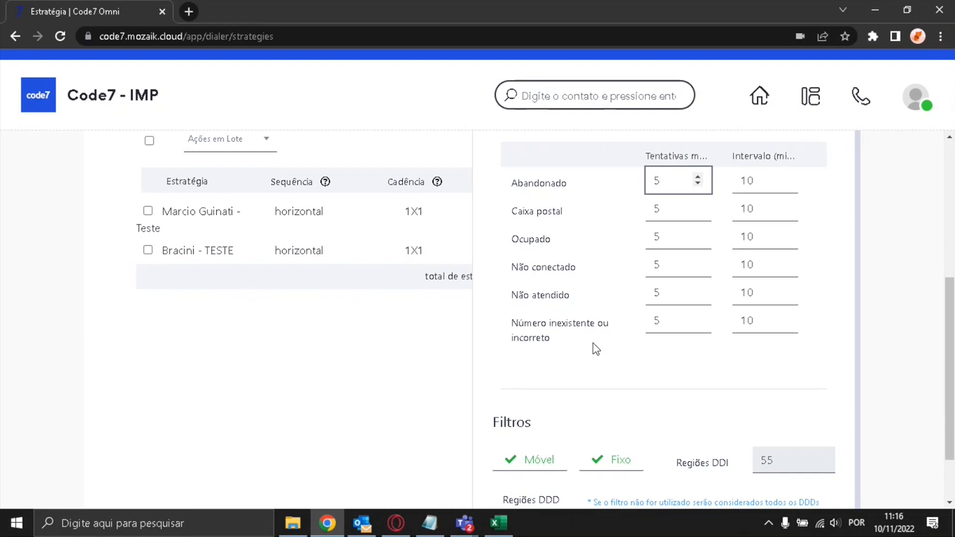
scroll(594, 348, down, 3)
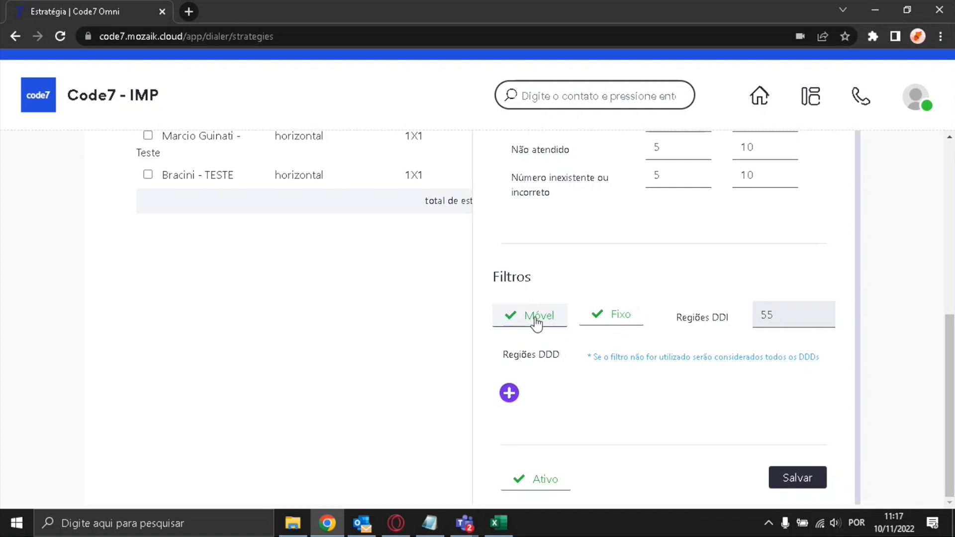
click(610, 314)
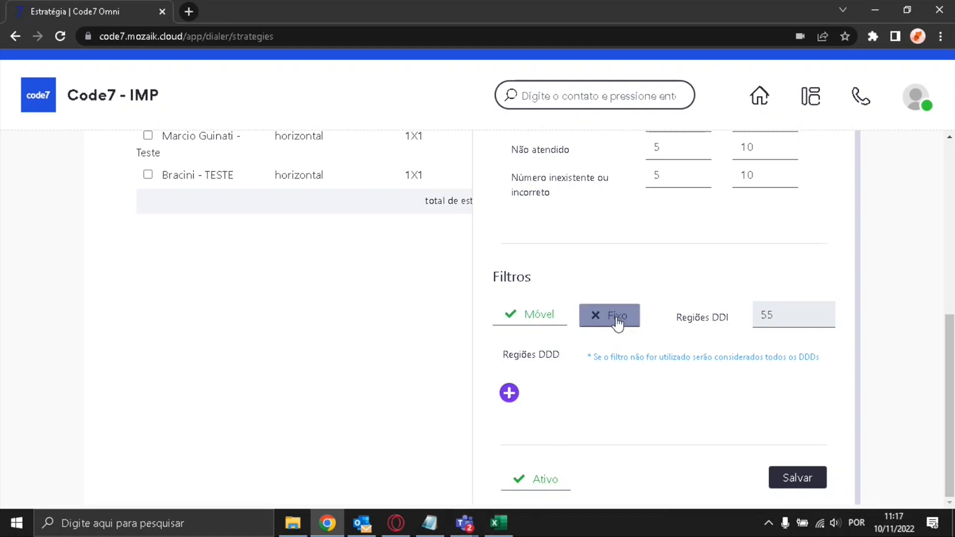
Switch to modelo_discador_grupos.csv in Excel and compare the fone_celular numbers in rows 2 and 3 with the one in row 4
click(519, 531)
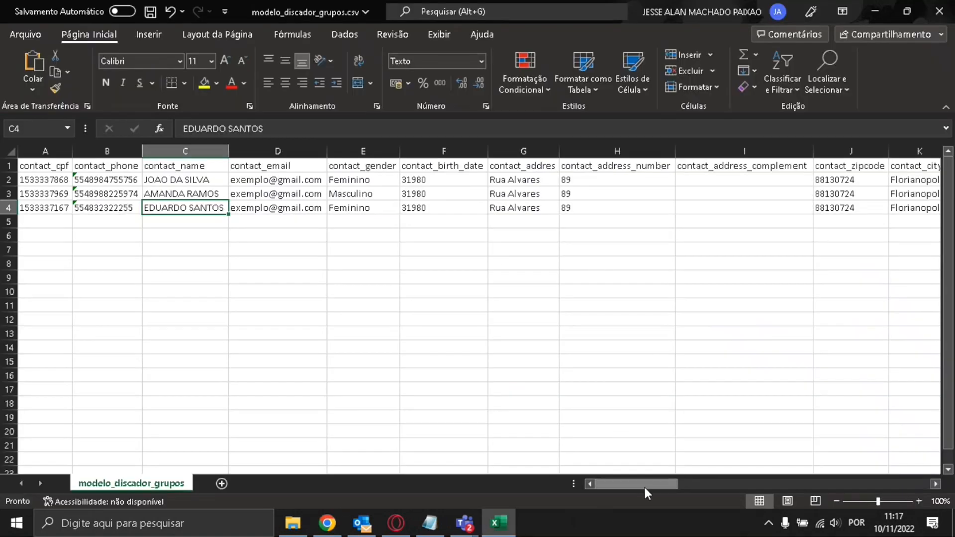
drag(645, 487, 804, 469)
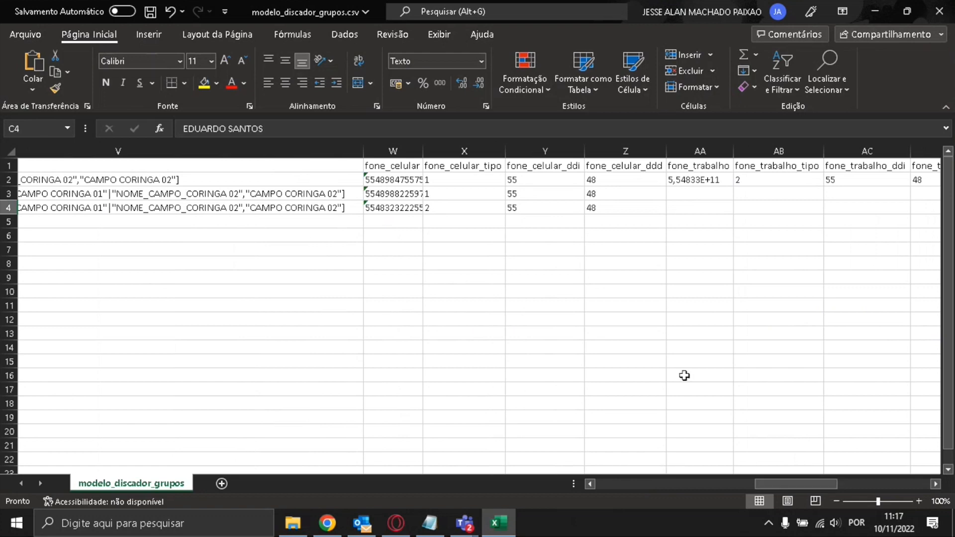
click(461, 190)
drag(413, 178, 411, 192)
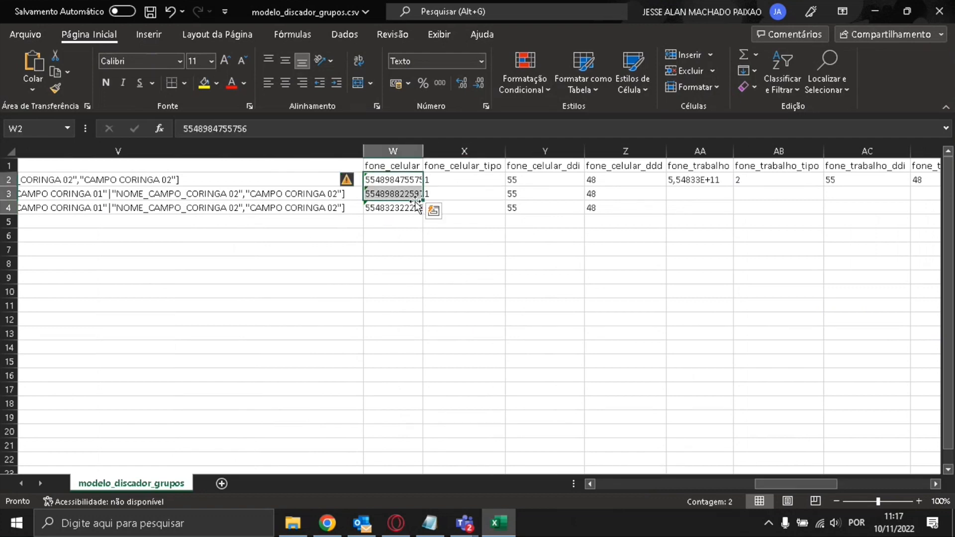
click(412, 207)
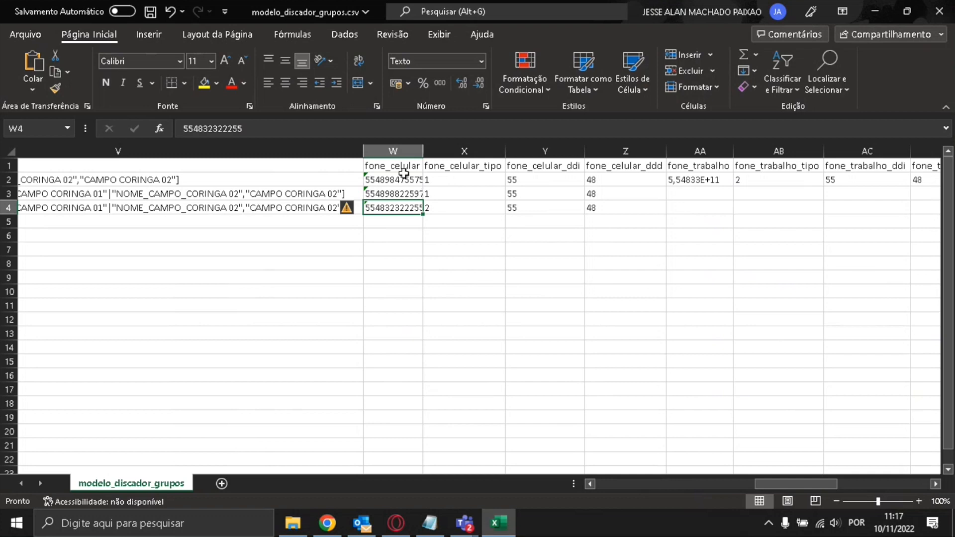
drag(401, 176, 405, 195)
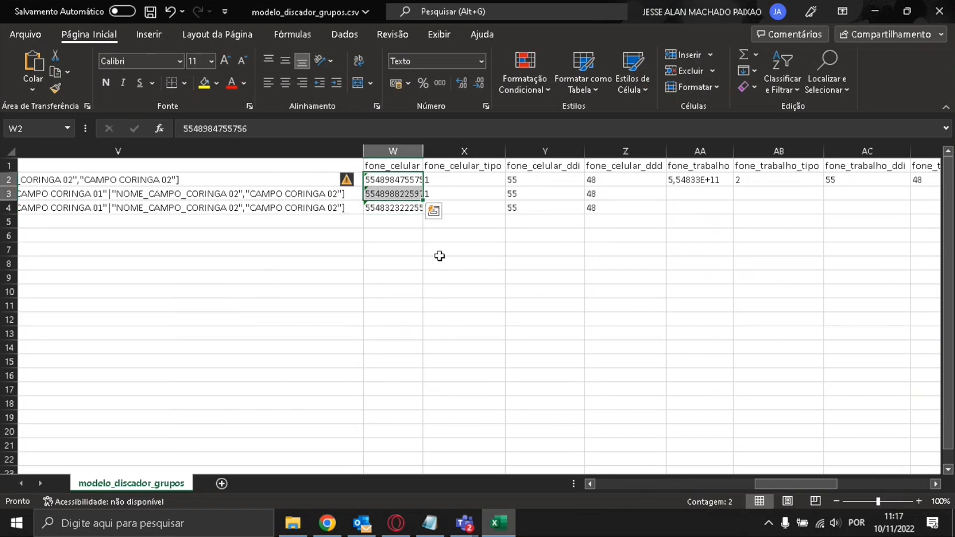
click(397, 211)
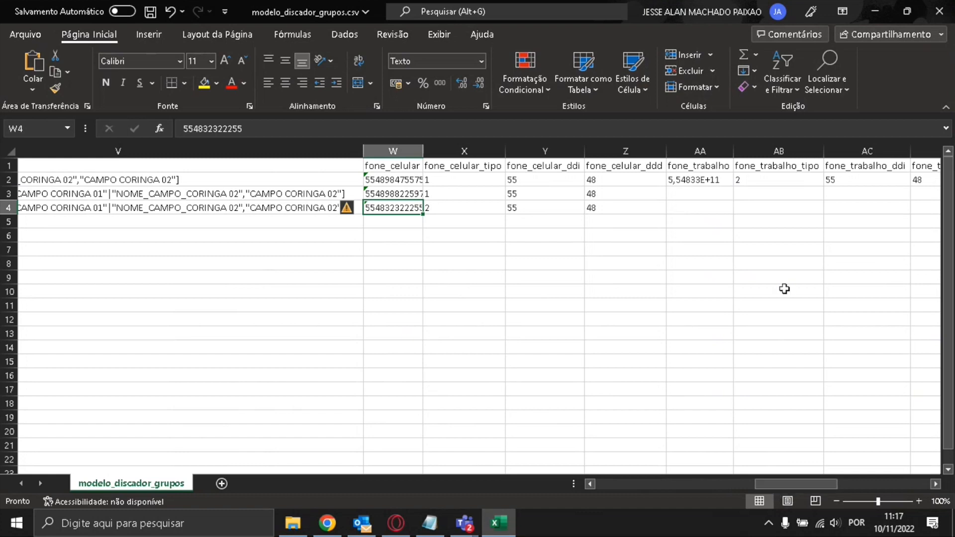
Switch back to Code7, turn the Fixo filter back on and add a Regiões DDD entry for area code 11
click(874, 11)
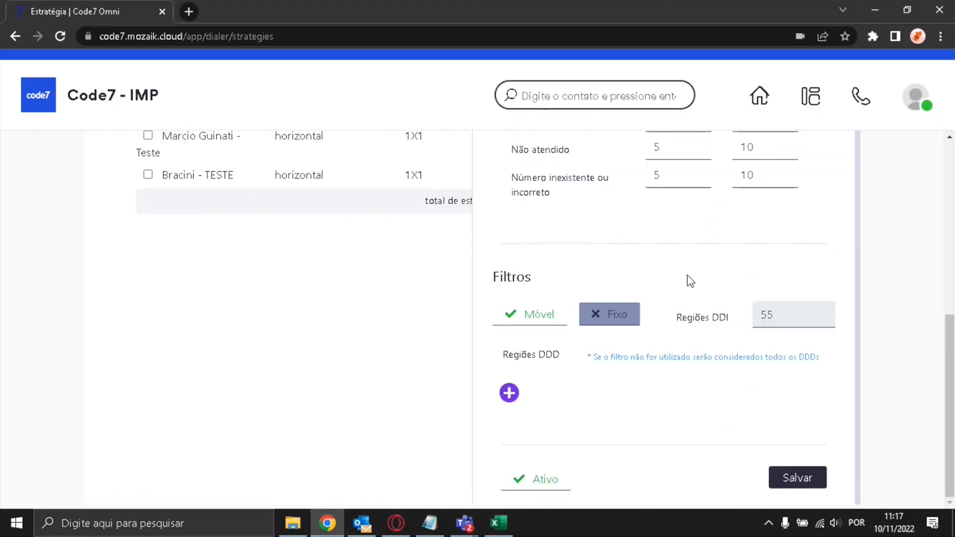
click(615, 313)
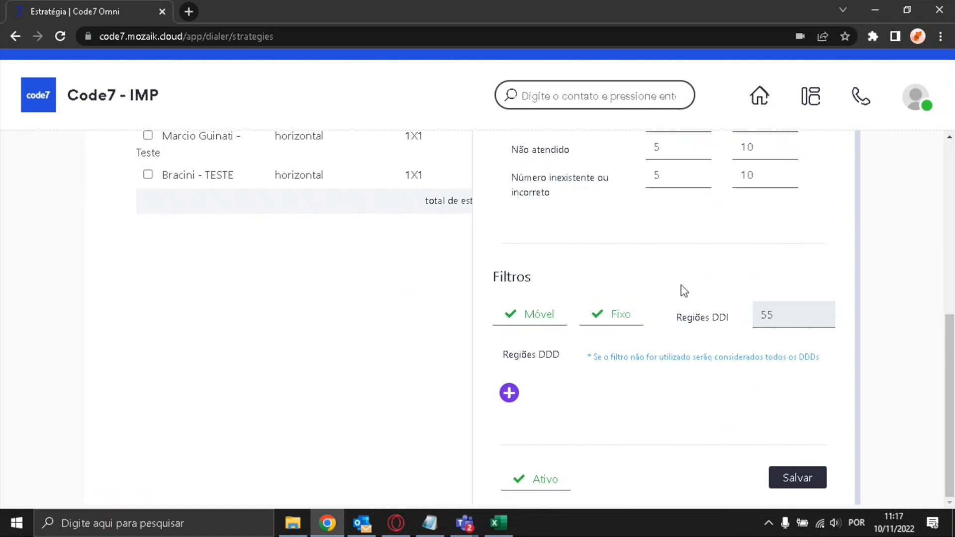
click(511, 396)
scroll(559, 379, down, 1)
click(520, 385)
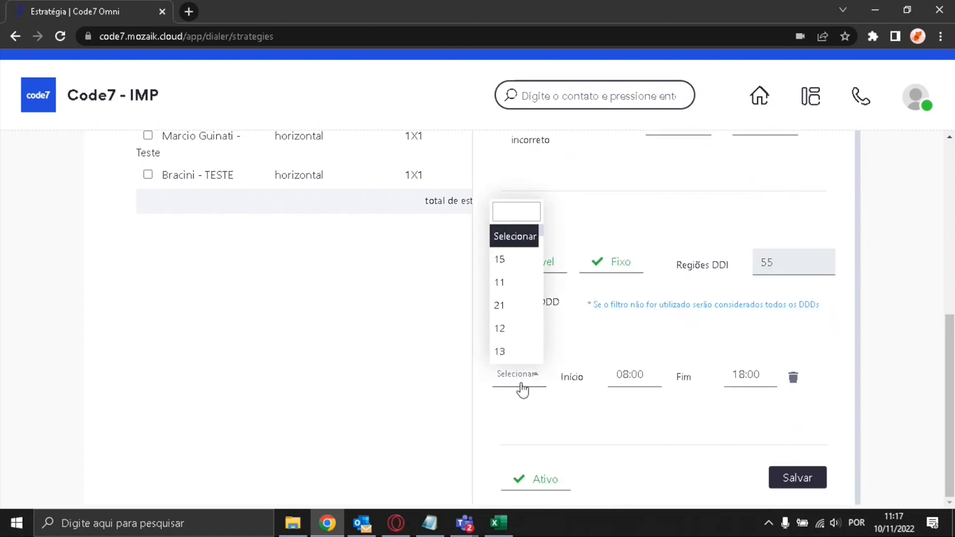
click(506, 282)
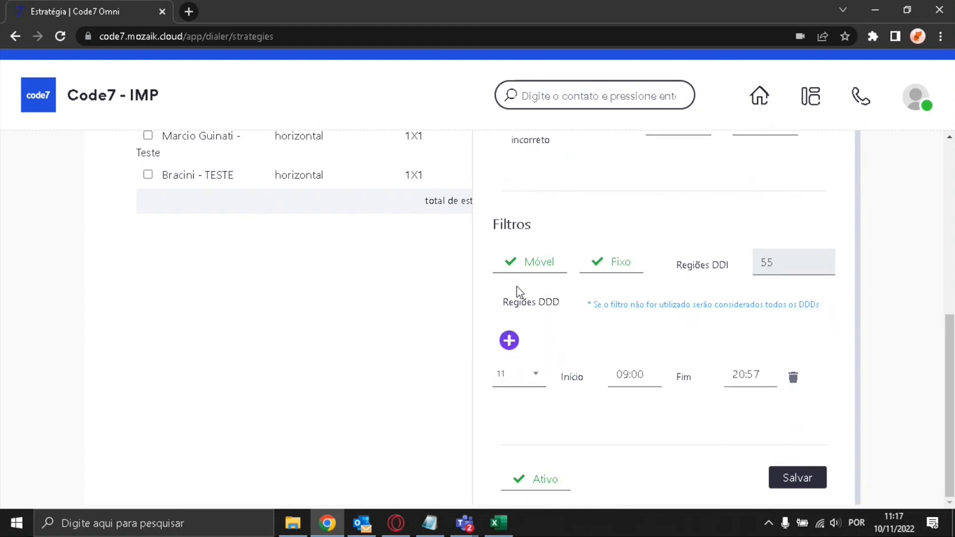
Add a second Regiões DDD entry to the strategy's filters for area code 48
click(511, 341)
scroll(562, 366, down, 1)
click(530, 381)
scroll(512, 299, down, 1)
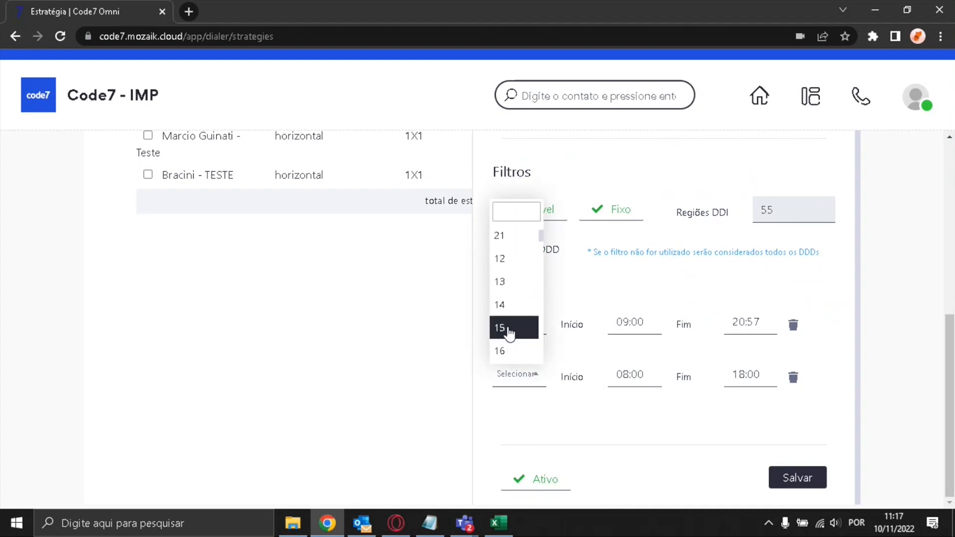
scroll(508, 332, down, 5)
click(507, 330)
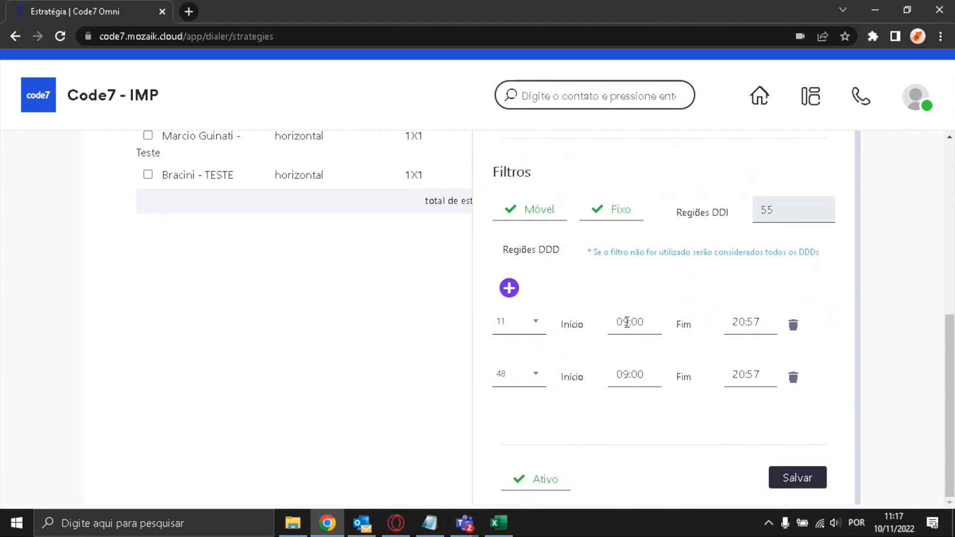
Set the area code 11 calling window to start at 10:00 and end at 16:57
click(616, 327)
text(10)
click(732, 322)
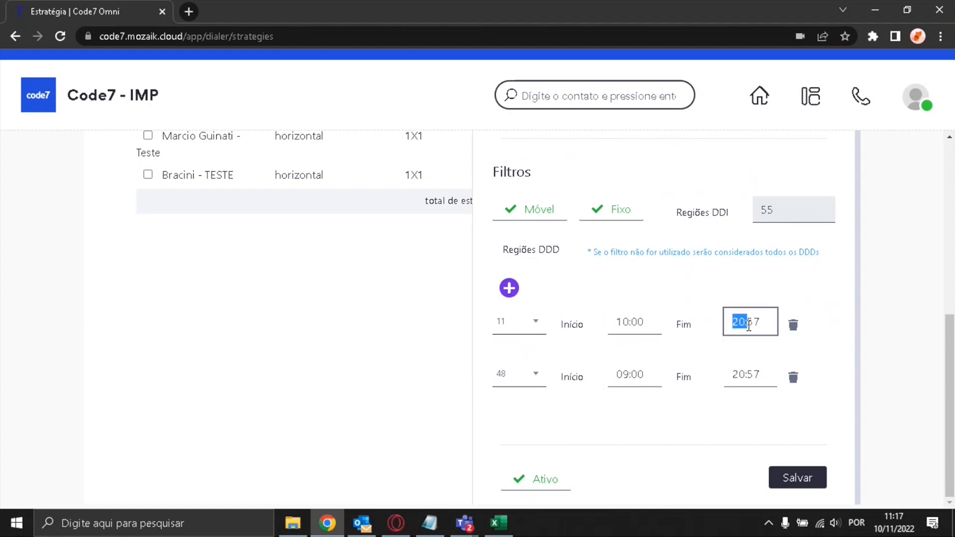
text(16)
click(623, 404)
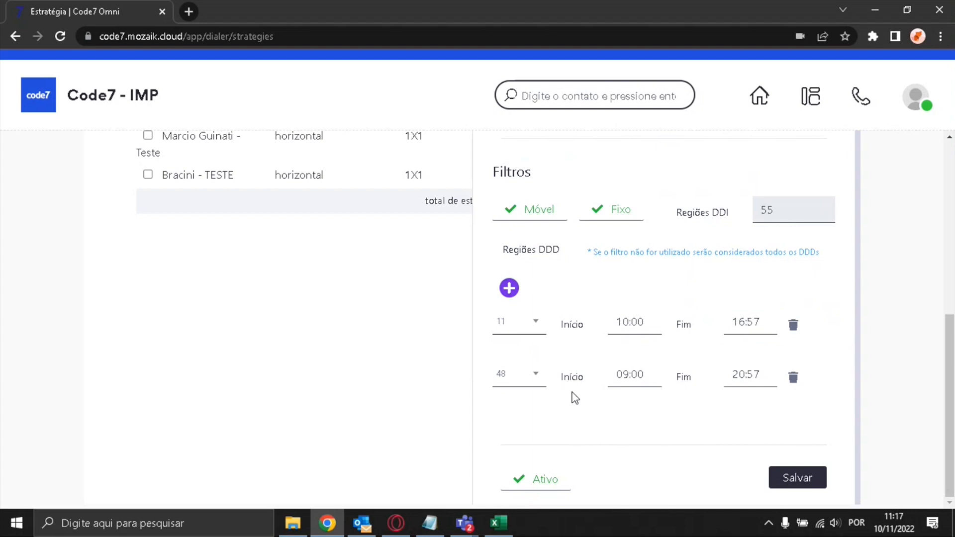
Review the Início and Fim times of the area code 48 and 11 entries and the strategy's Ativo setting
drag(619, 372, 645, 374)
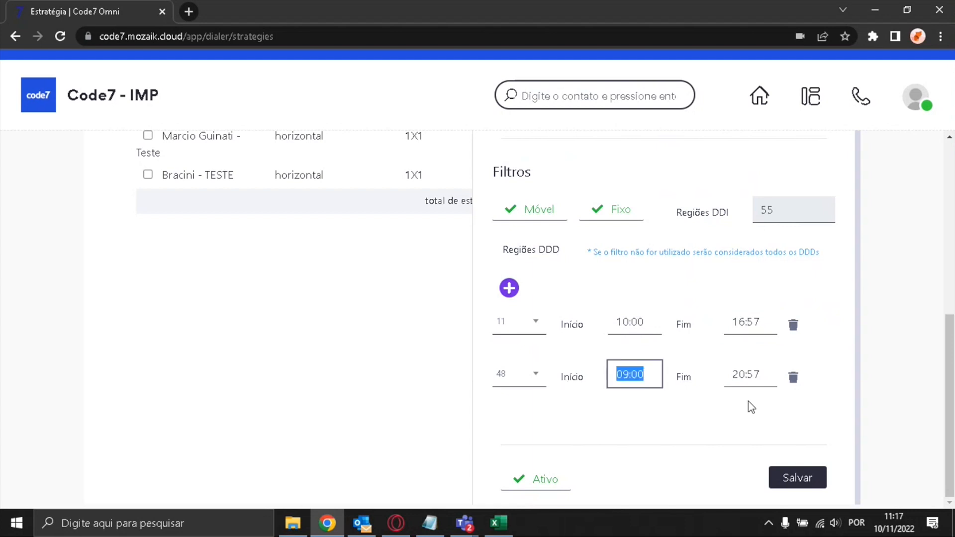
drag(734, 372, 759, 385)
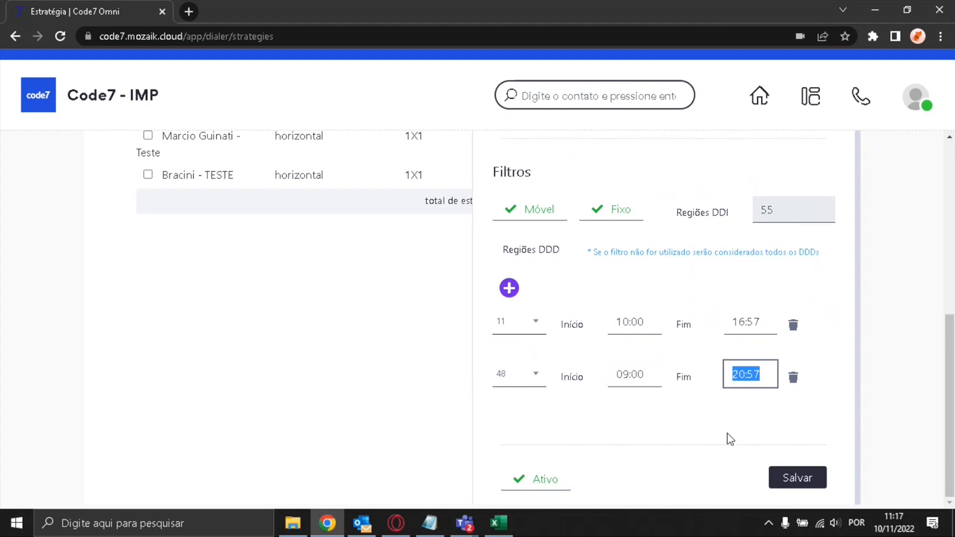
click(716, 422)
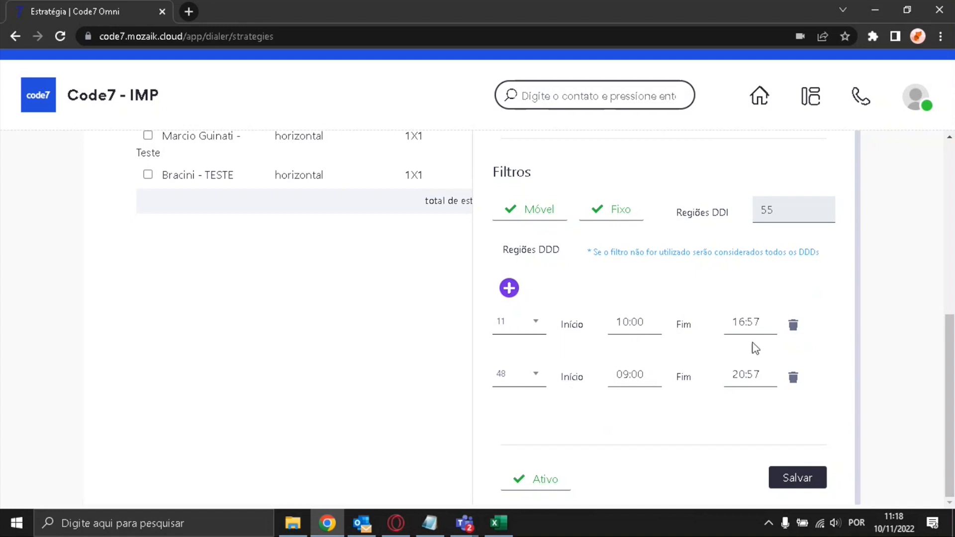
click(623, 318)
drag(737, 320, 754, 322)
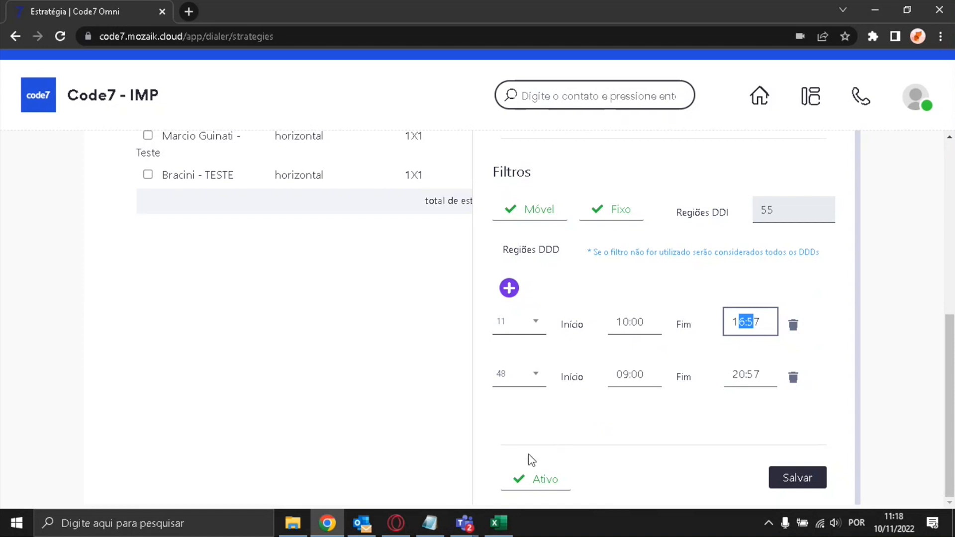
click(530, 481)
click(548, 481)
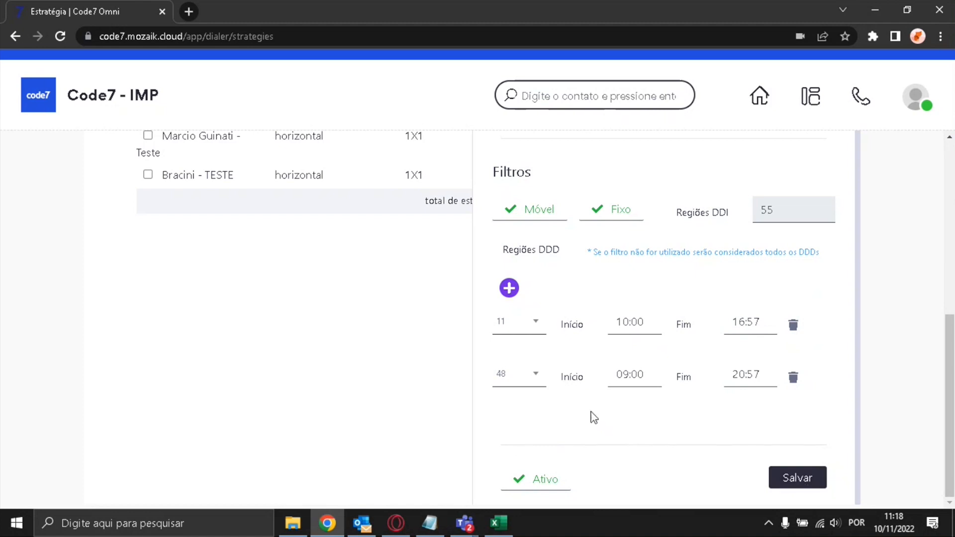
Rename the strategy as NOVO 22 and save it
scroll(756, 407, up, 5)
click(636, 325)
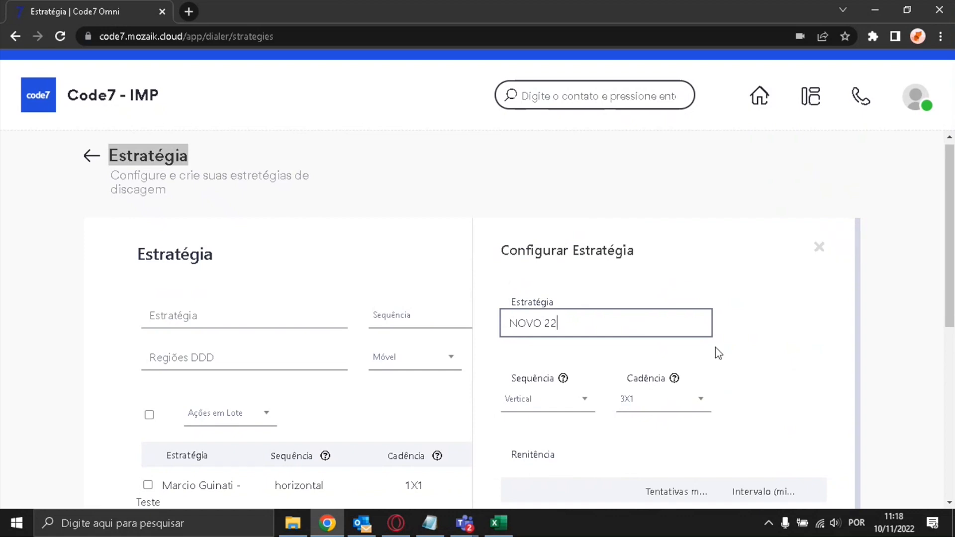
scroll(718, 353, down, 10)
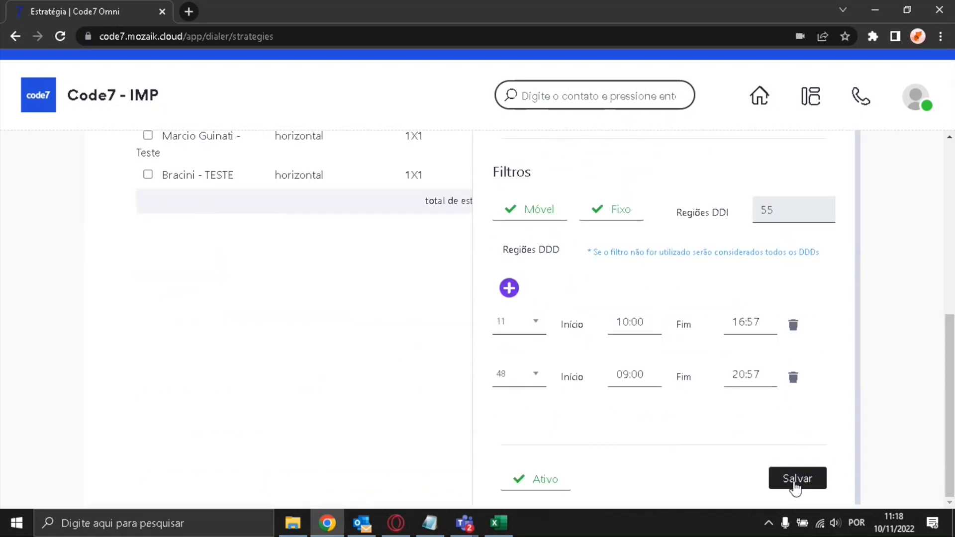
click(795, 480)
scroll(403, 409, up, 5)
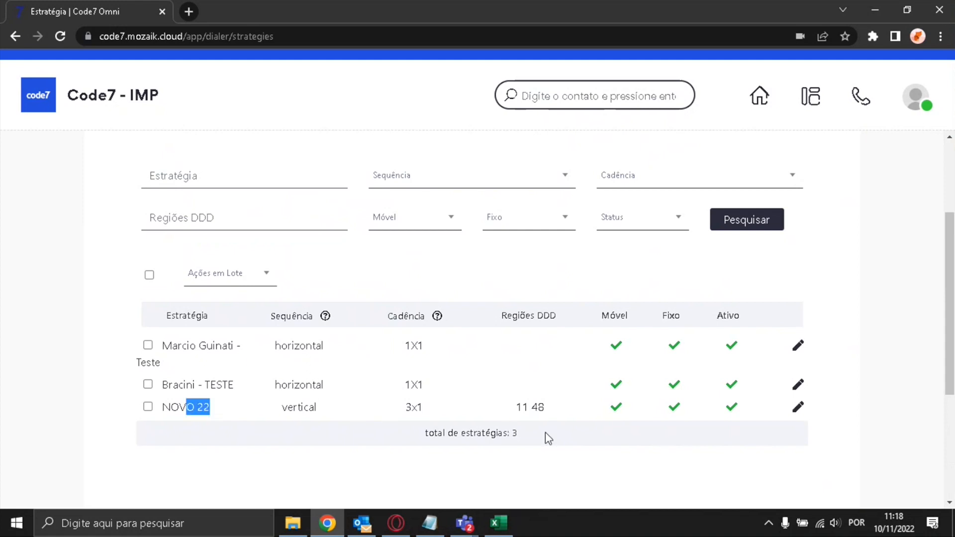
Return to the Discador overview, open Campanha and start a new campaign named NOVO 333
scroll(343, 415, up, 3)
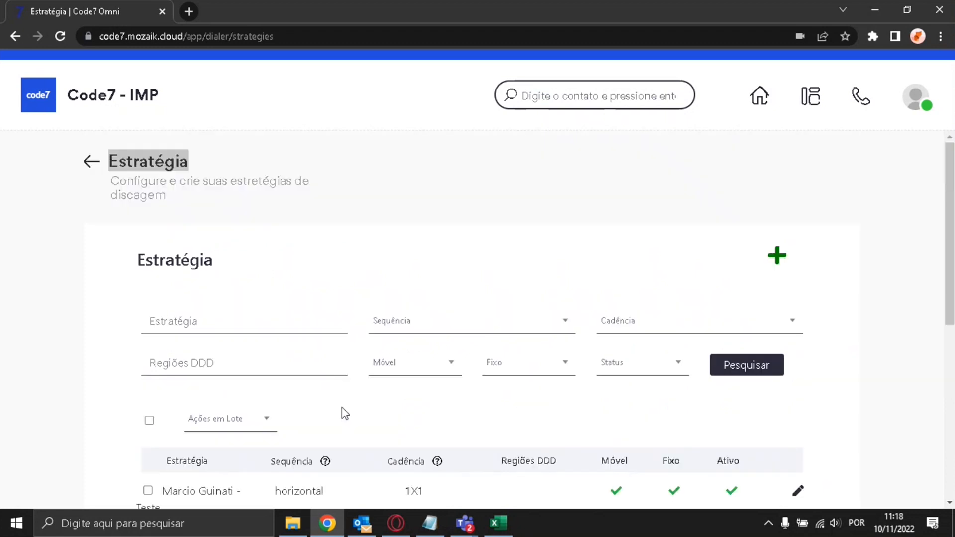
click(91, 160)
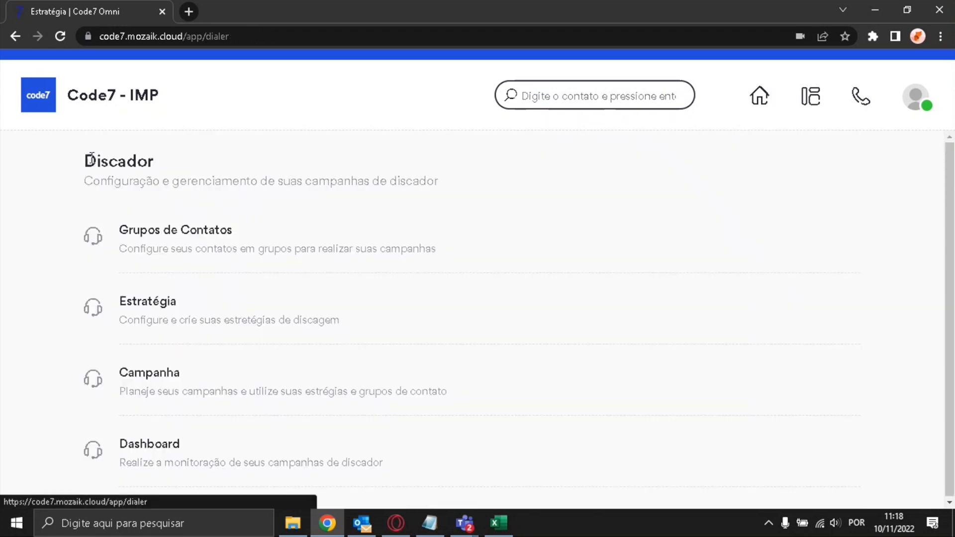
click(172, 382)
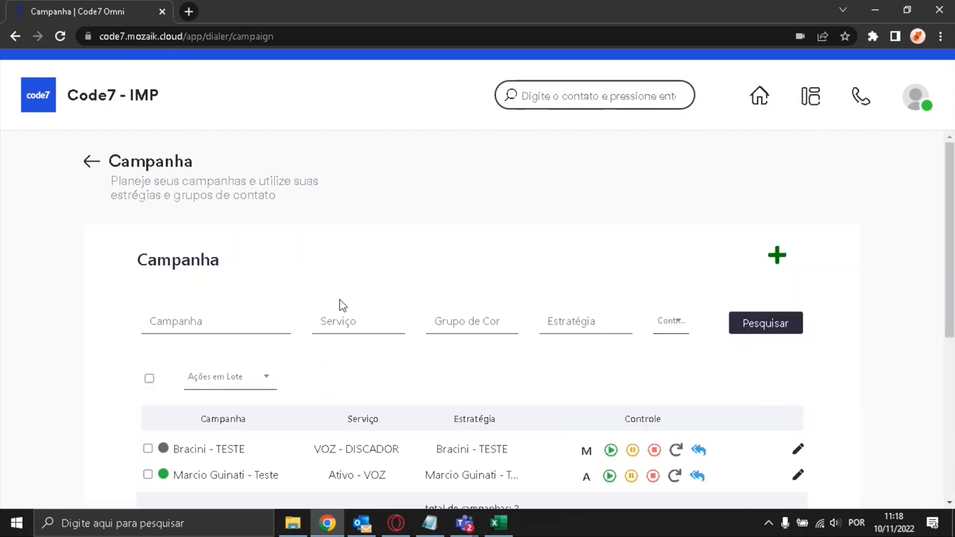
scroll(228, 357, down, 2)
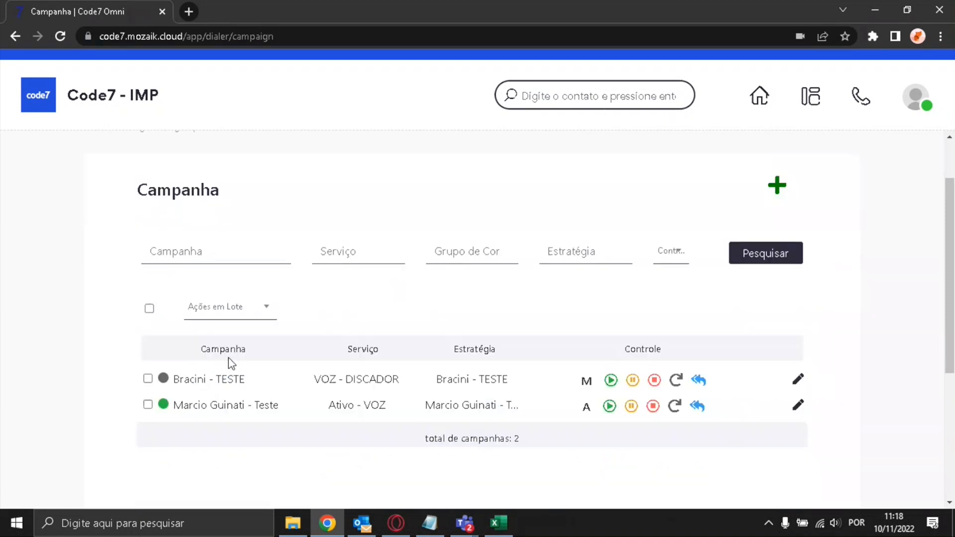
click(776, 187)
click(581, 251)
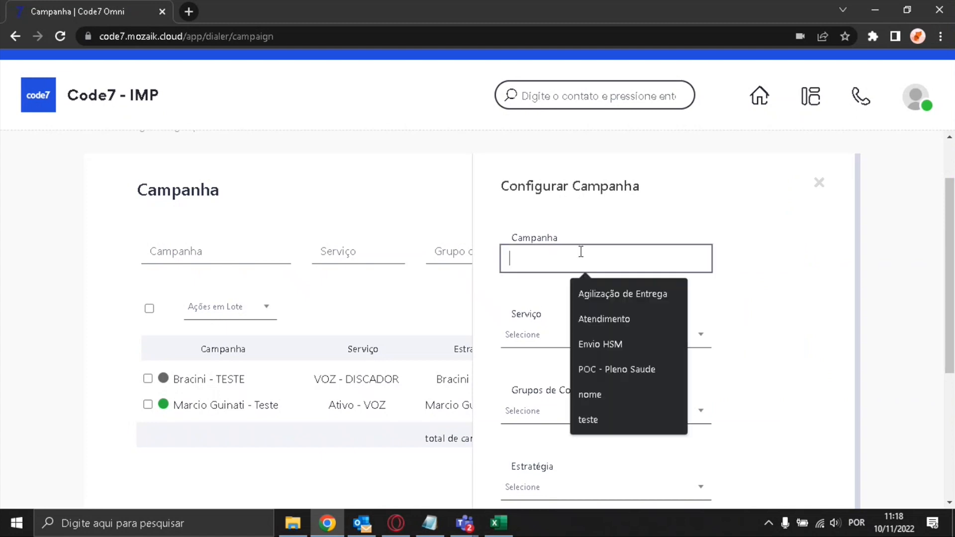
text(NO)
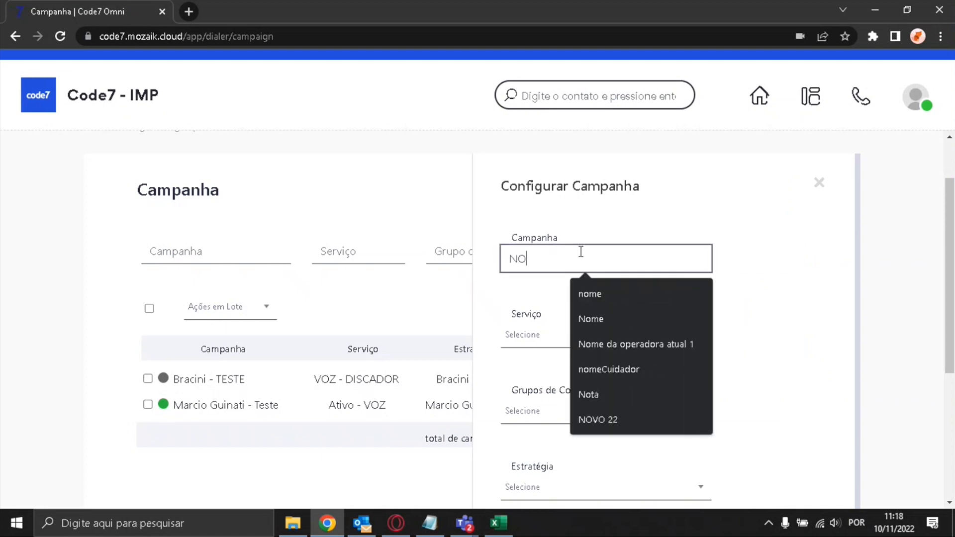
text(VO 333)
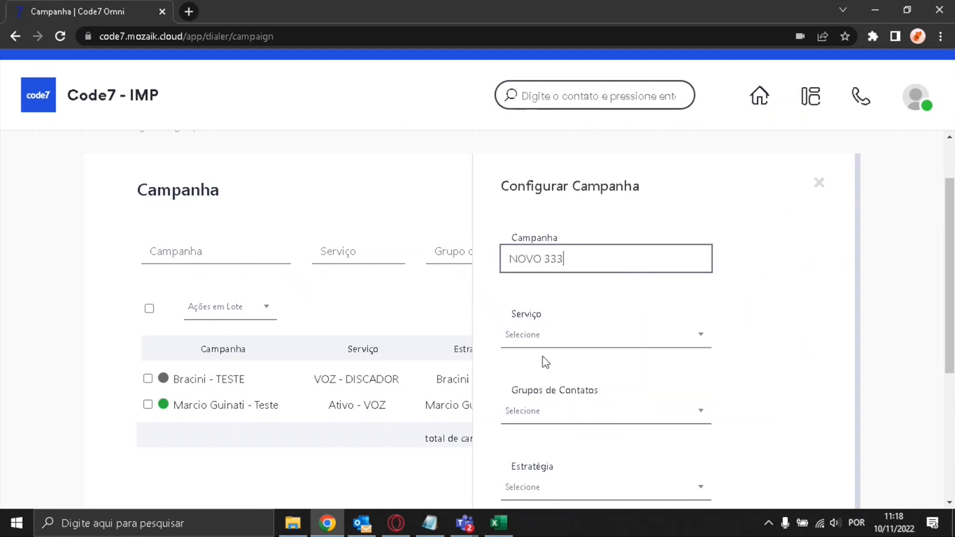
Assign the Atendimento Geral service to campaign NOVO 333
scroll(570, 342, down, 1)
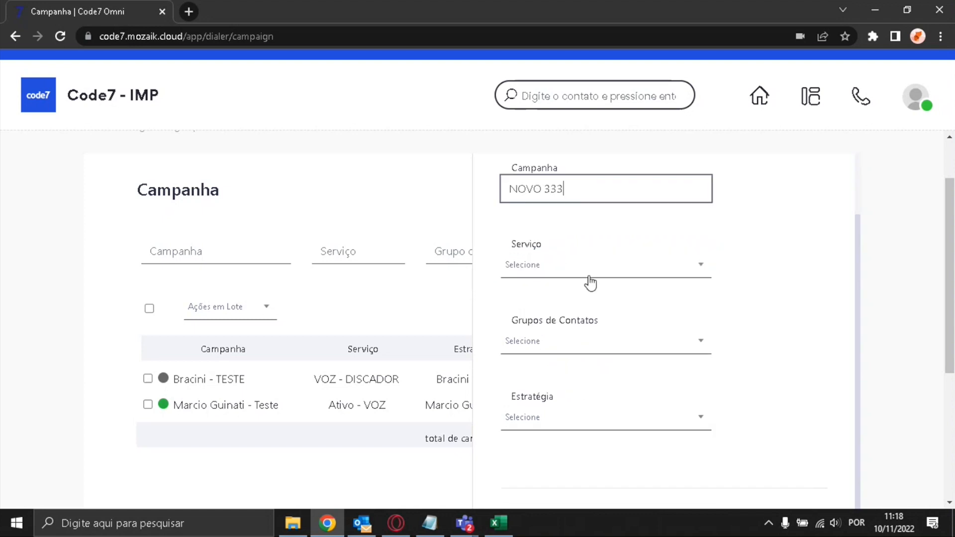
click(590, 272)
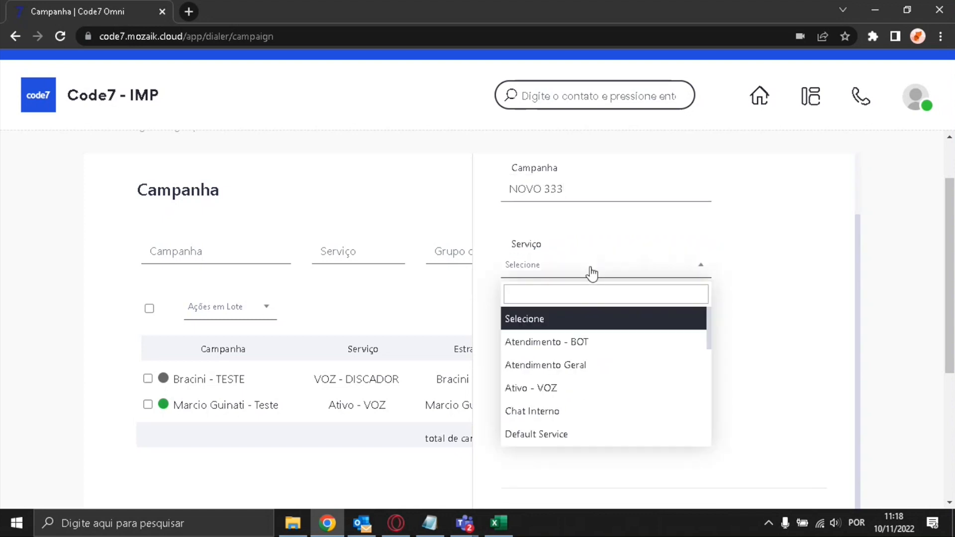
click(588, 366)
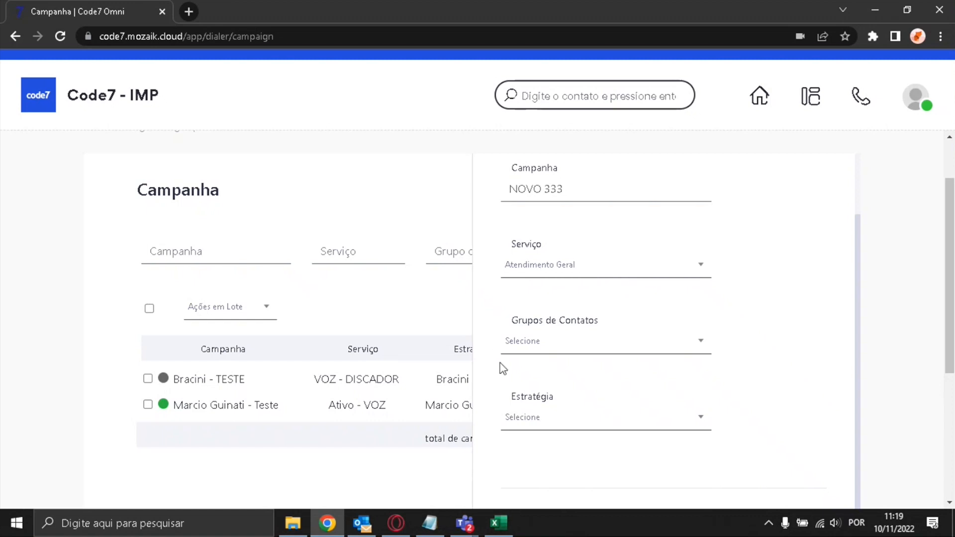
Add NOVO GRUPO 2 to the campaign's contact groups
scroll(564, 342, down, 1)
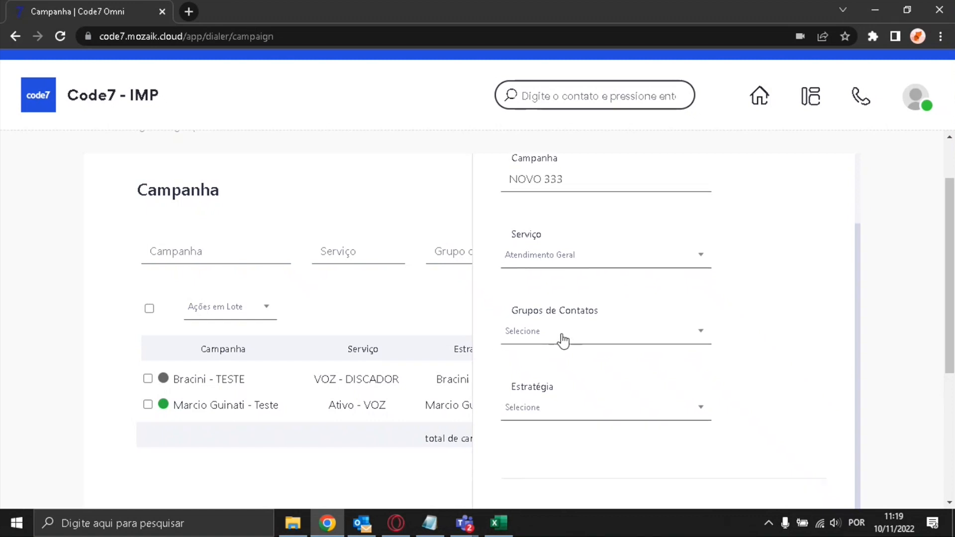
click(562, 335)
click(572, 408)
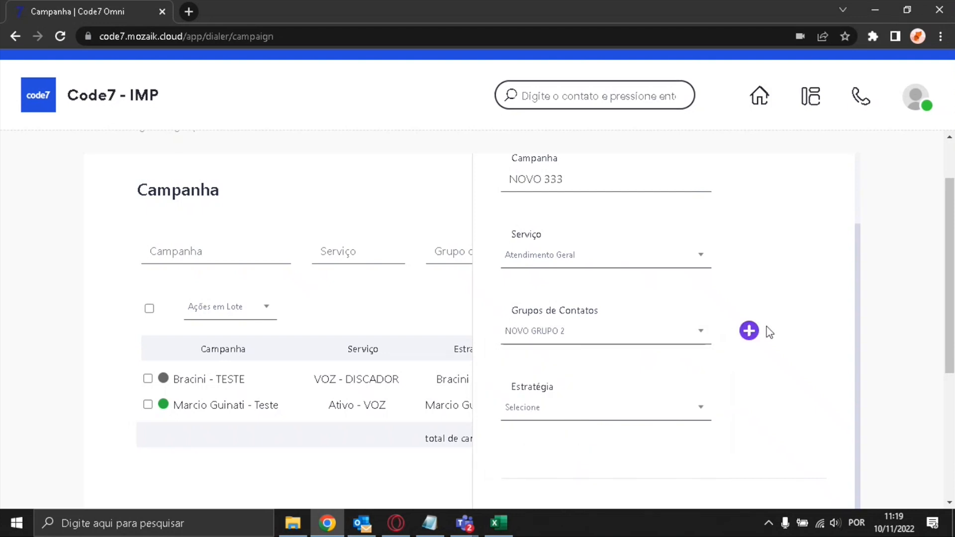
click(747, 331)
scroll(580, 410, down, 1)
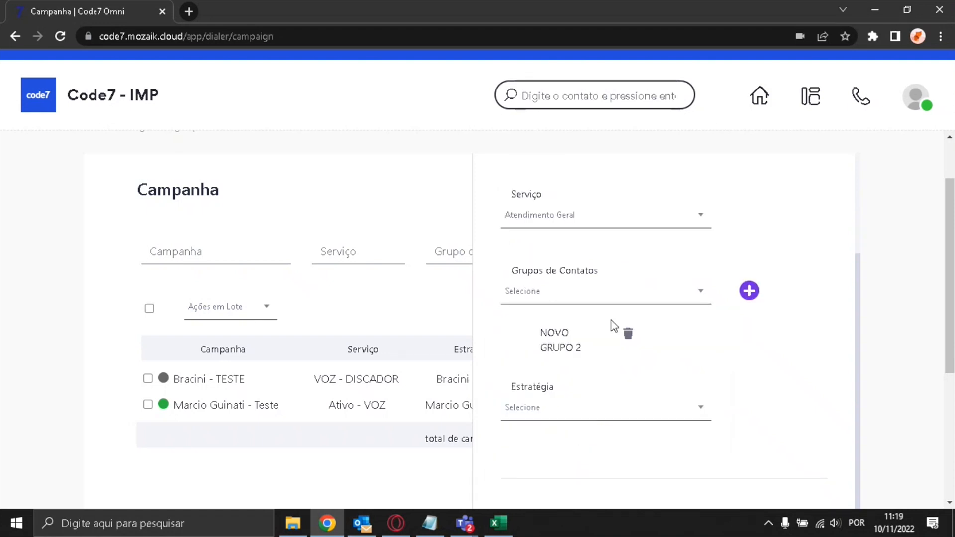
scroll(624, 384, up, 1)
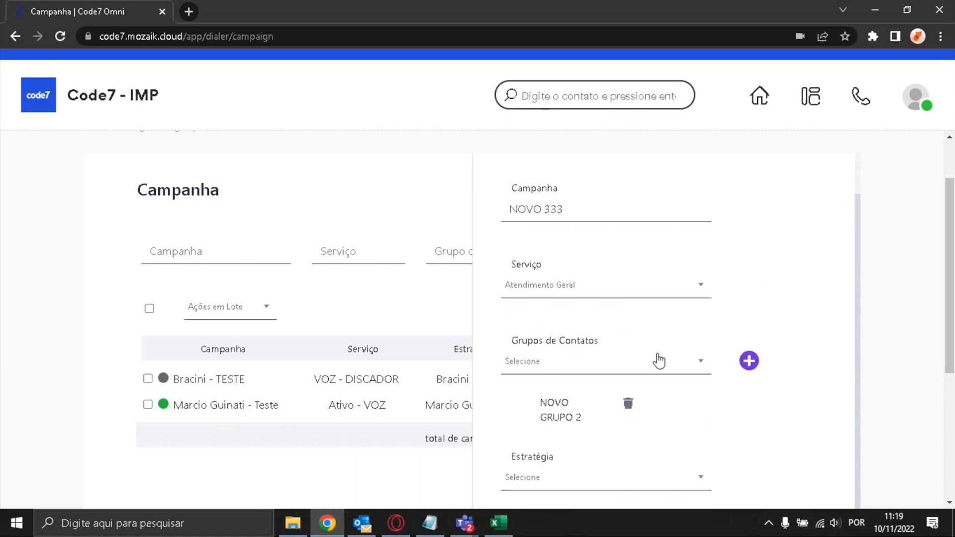
Assign the NOVO 22 strategy to the campaign
scroll(656, 358, down, 1)
scroll(566, 413, down, 2)
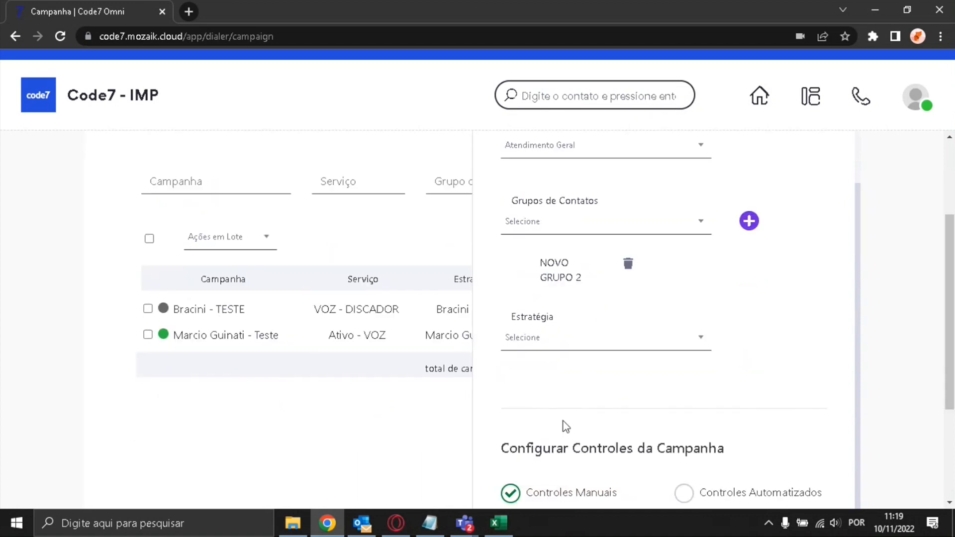
click(571, 337)
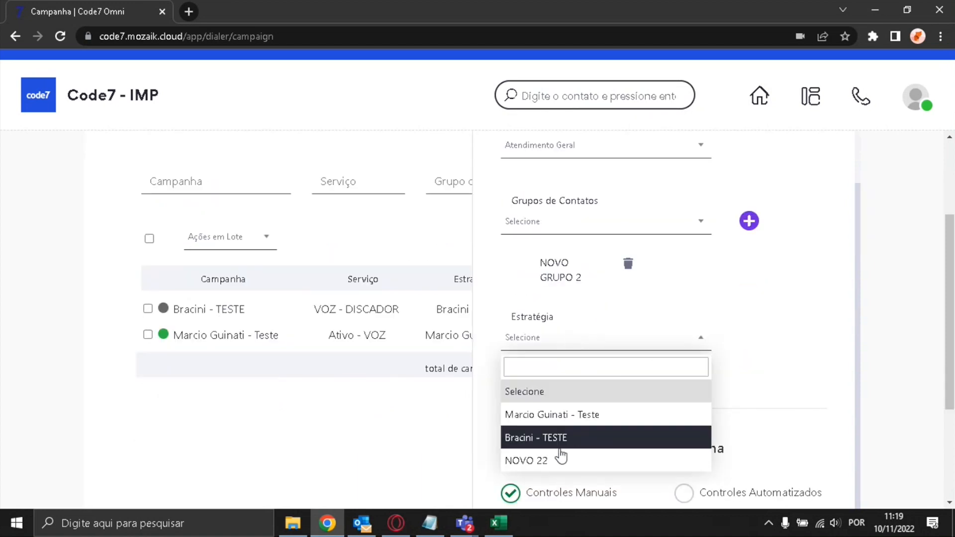
click(560, 460)
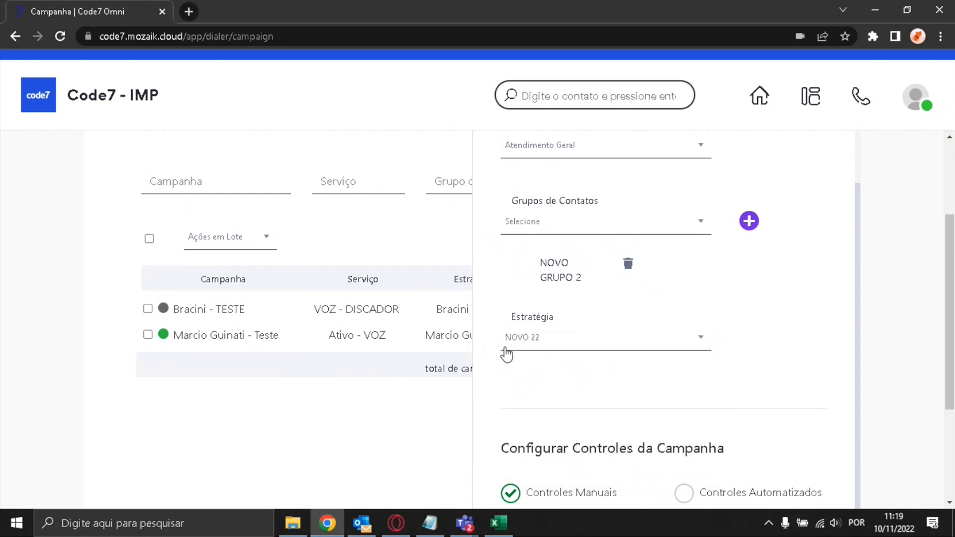
Switch the campaign's control configuration to Controles Automatizados
scroll(527, 358, down, 1)
scroll(571, 318, down, 1)
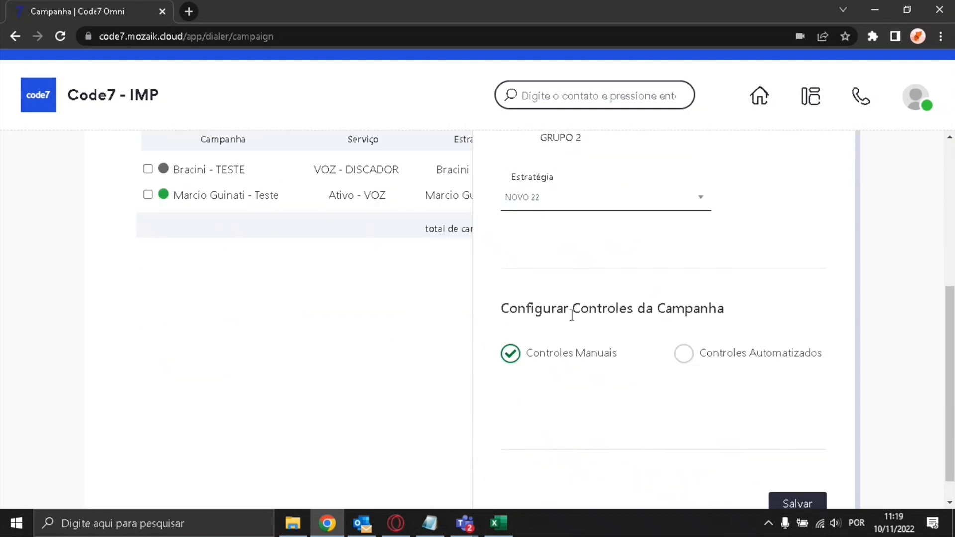
drag(553, 311, 719, 310)
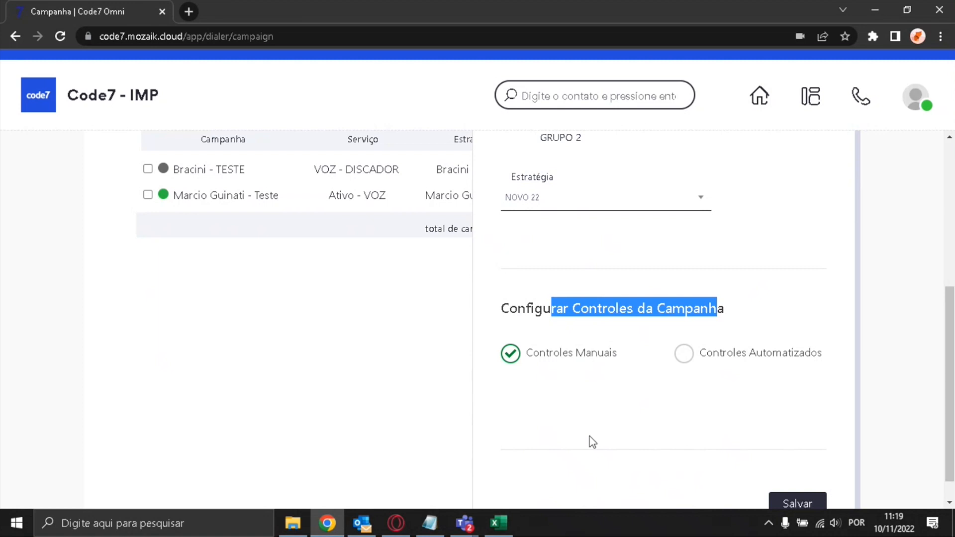
scroll(591, 431, down, 1)
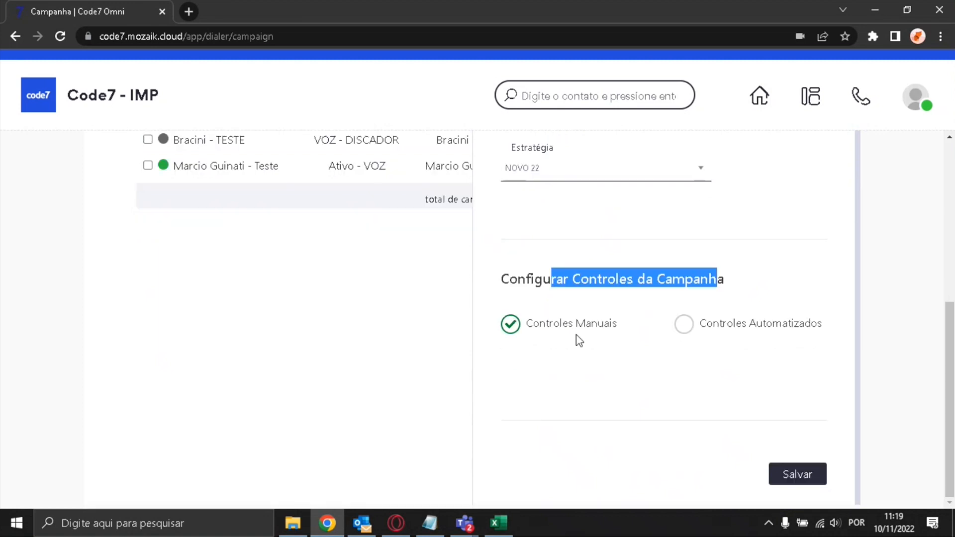
click(526, 277)
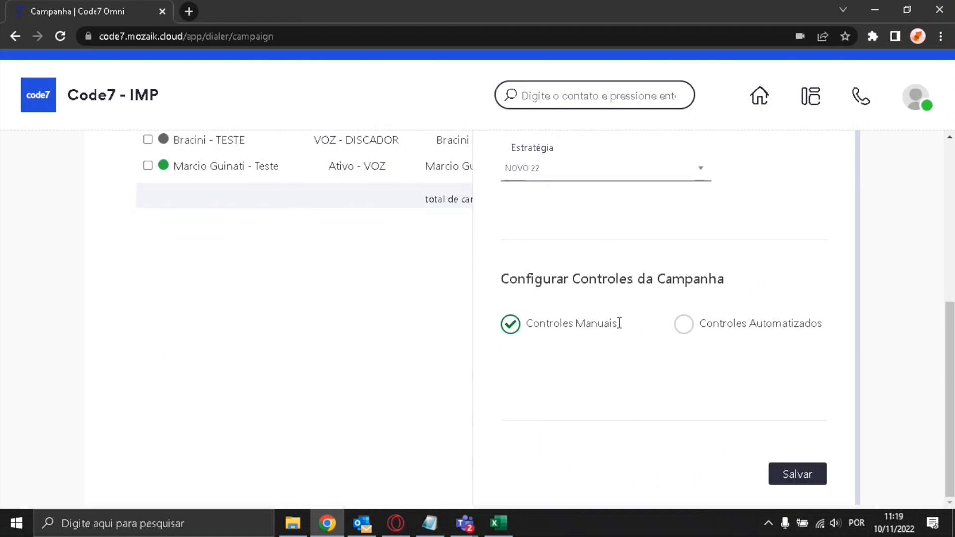
drag(619, 323, 542, 313)
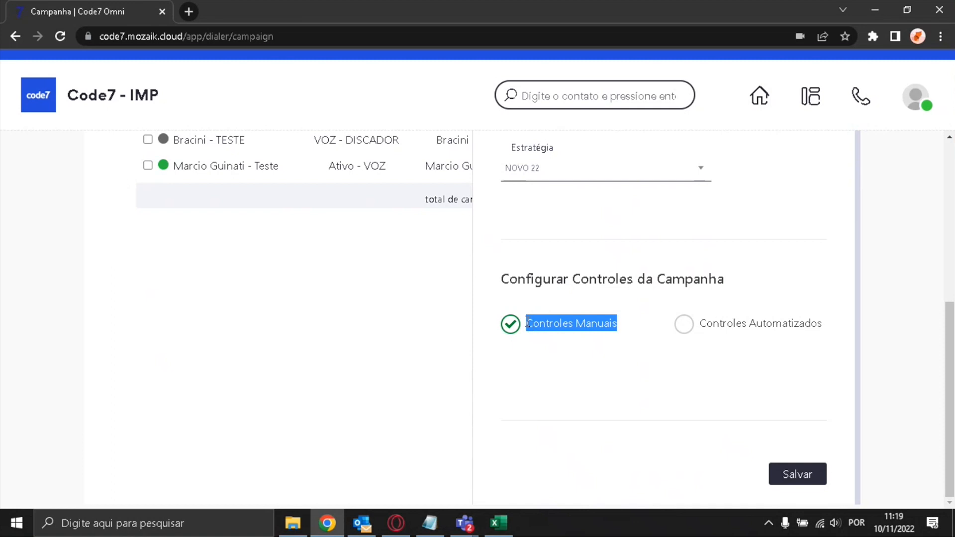
click(684, 324)
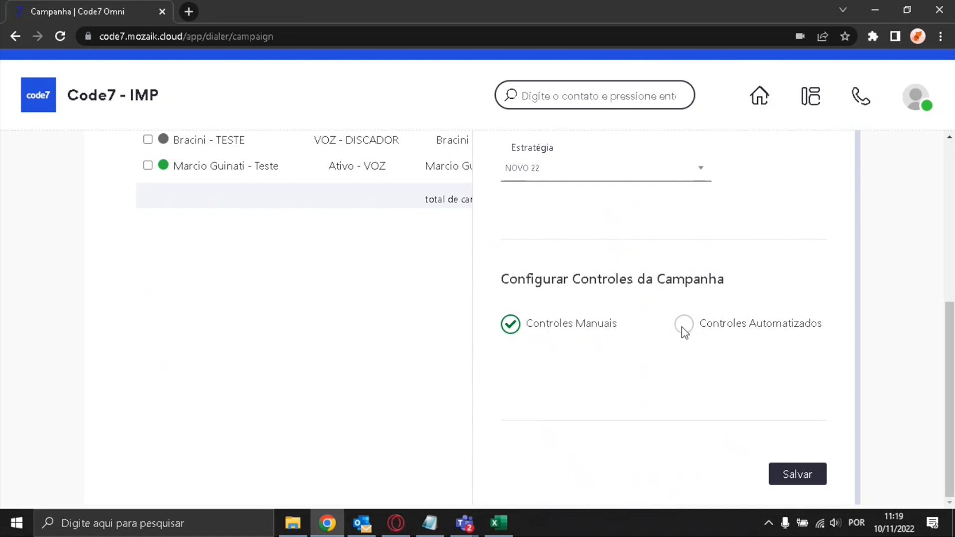
click(512, 327)
drag(620, 332, 527, 322)
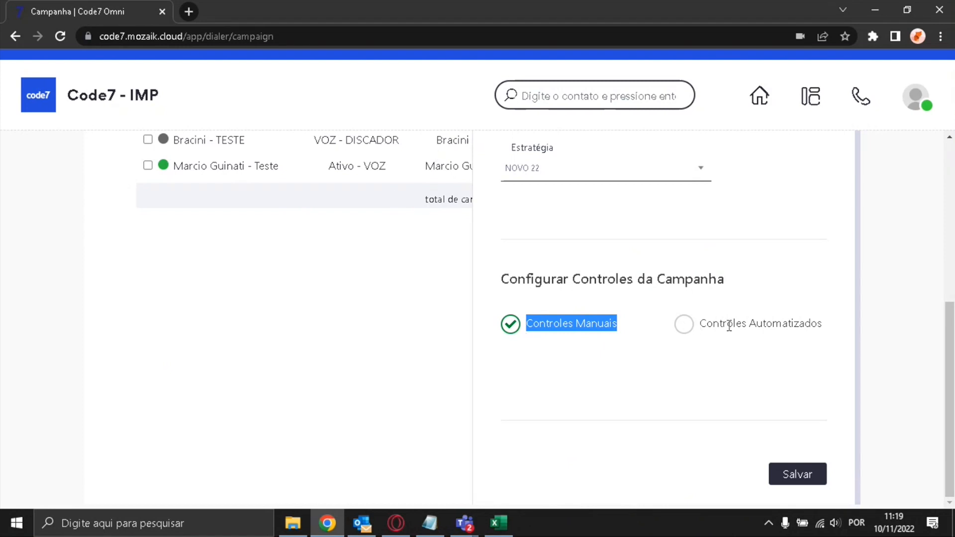
drag(728, 325, 833, 324)
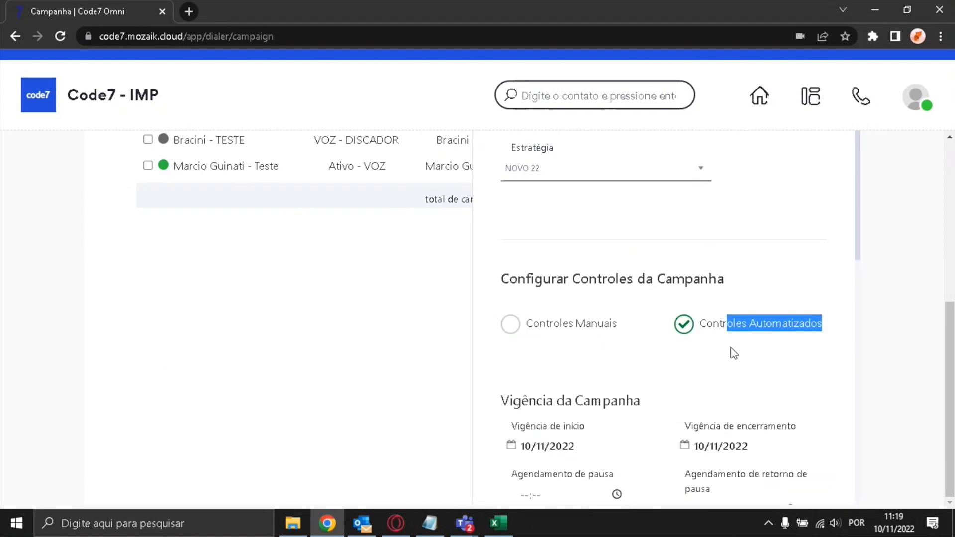
Set the campaign's Vigência de encerramento to 12/11/2022
scroll(692, 341, down, 1)
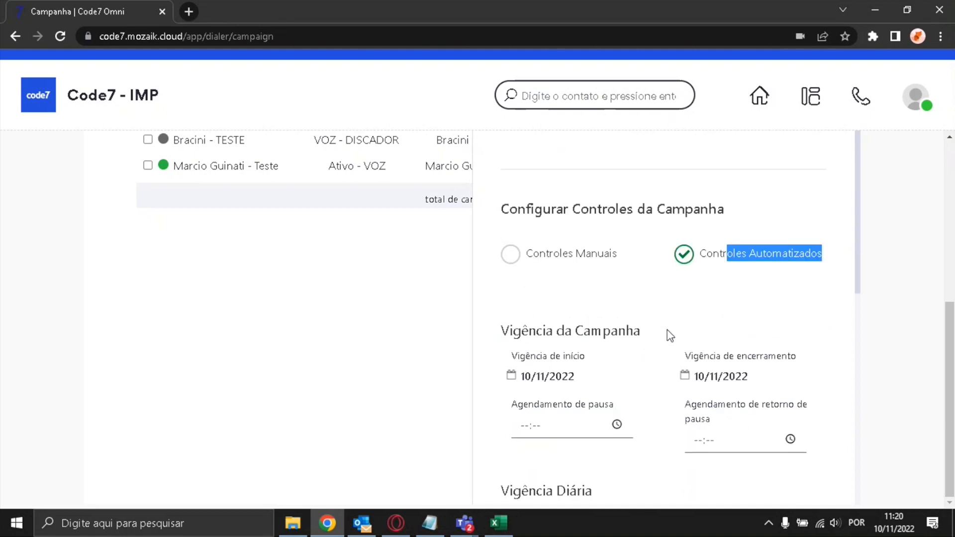
scroll(642, 306, down, 1)
click(696, 237)
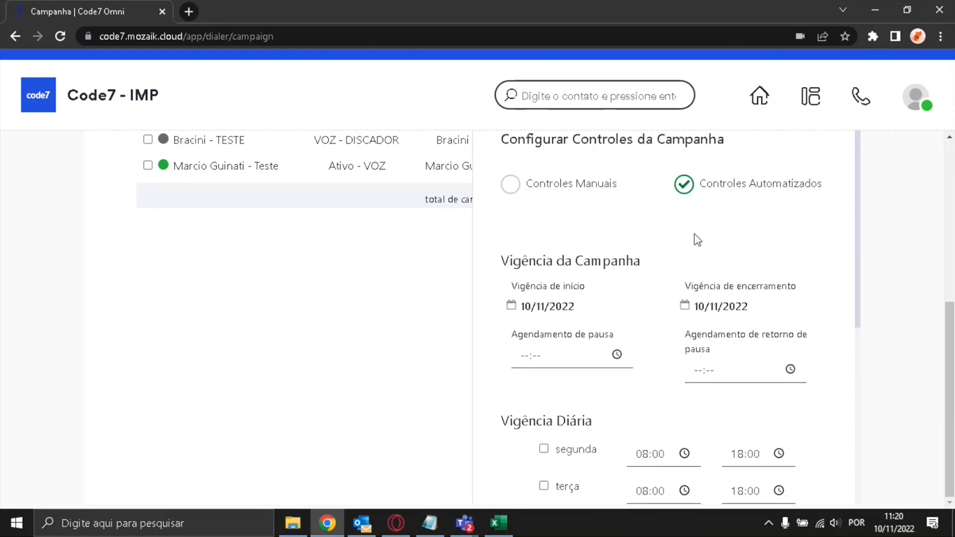
scroll(592, 324, down, 2)
scroll(594, 318, up, 1)
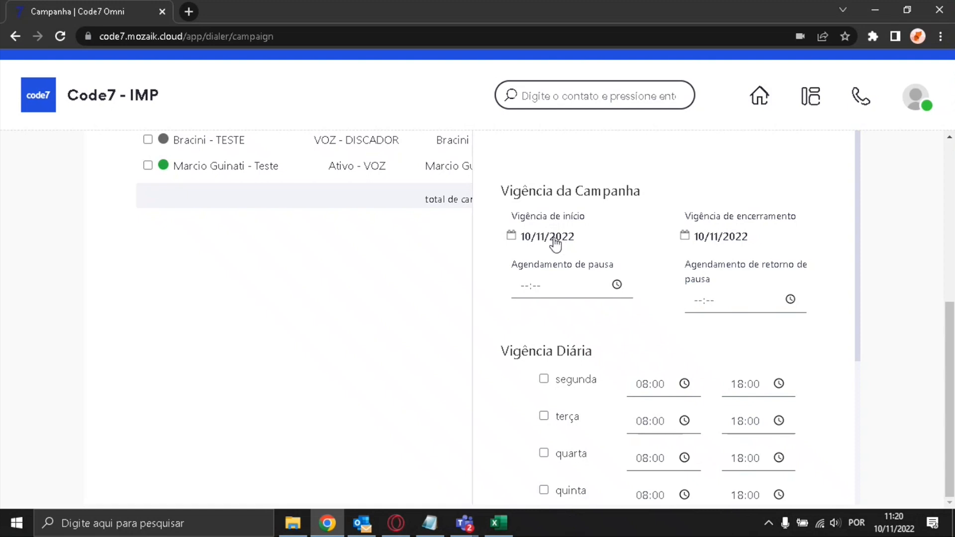
click(734, 240)
click(801, 335)
Enable segunda, terça, quarta, quinta and sexta in the campaign's Vigência Diária
scroll(711, 279, down, 1)
scroll(711, 281, down, 1)
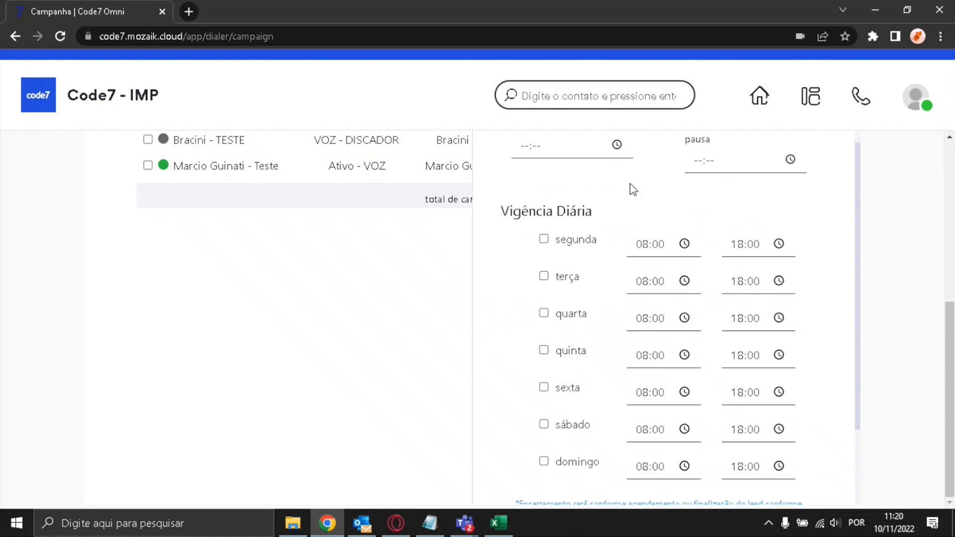
scroll(531, 206, down, 1)
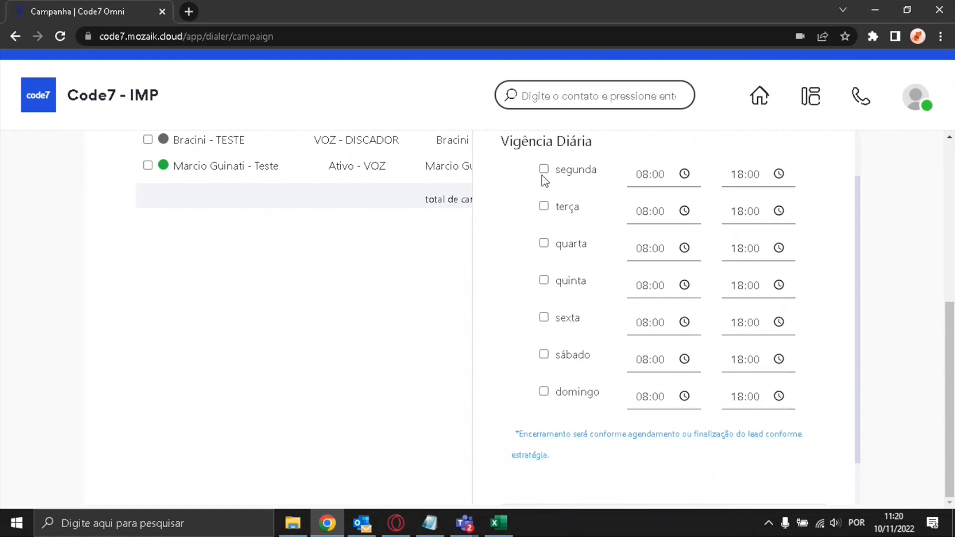
click(543, 171)
click(544, 207)
click(544, 244)
click(544, 281)
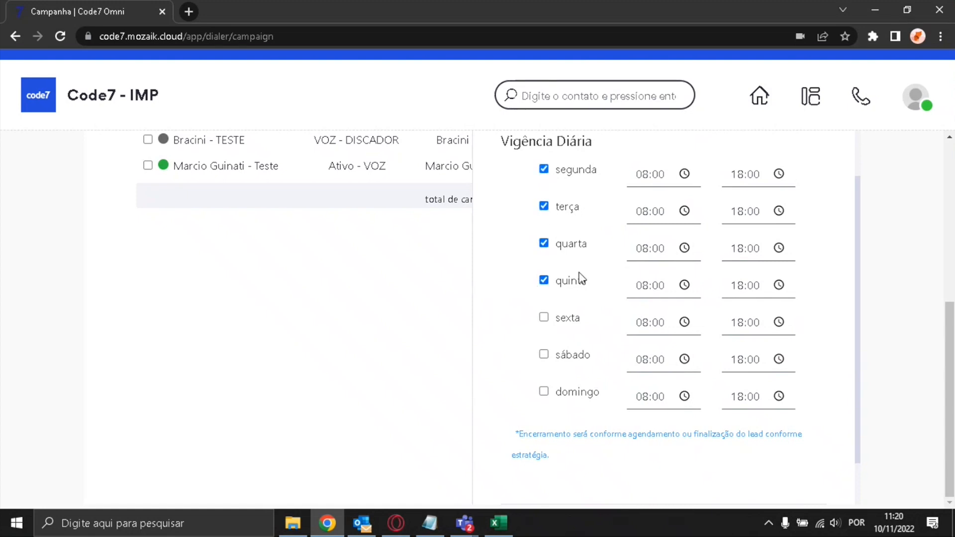
scroll(580, 279, up, 1)
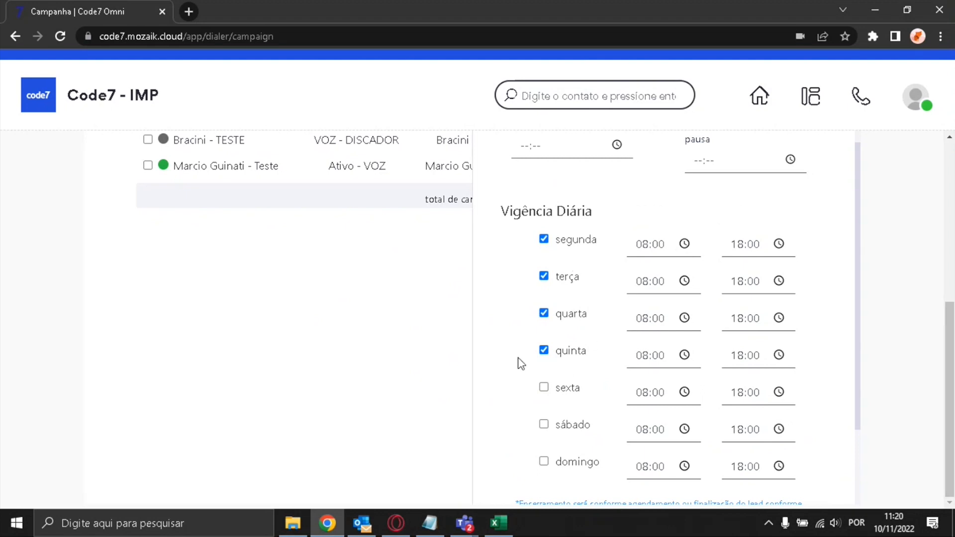
click(642, 245)
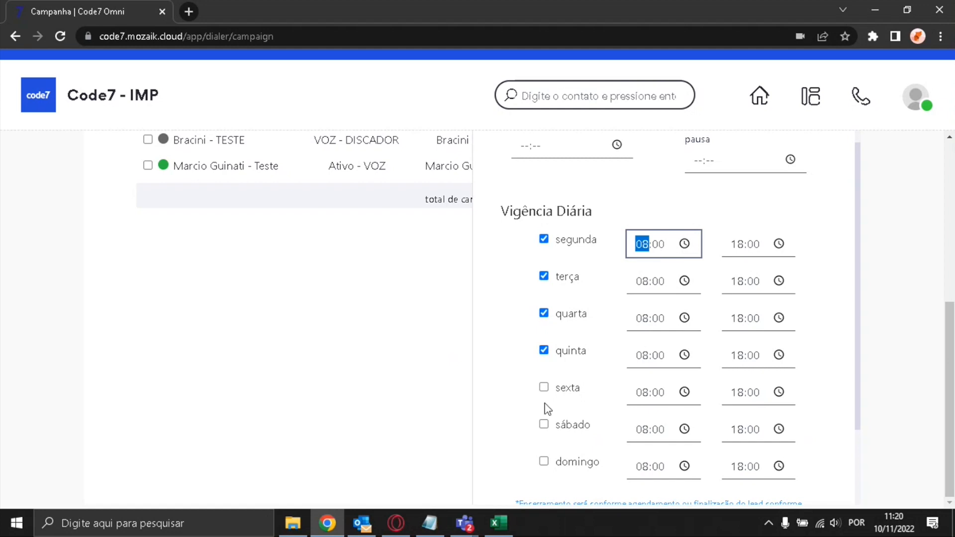
click(543, 387)
Review the campaign's strategy, control mode, validity dates, pause scheduling and daily hours
scroll(565, 350, up, 2)
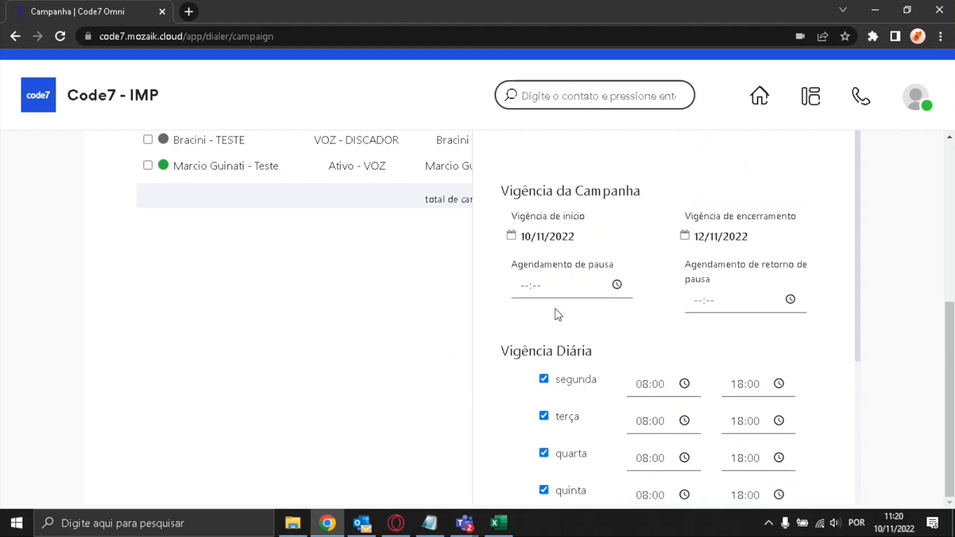
scroll(558, 314, down, 1)
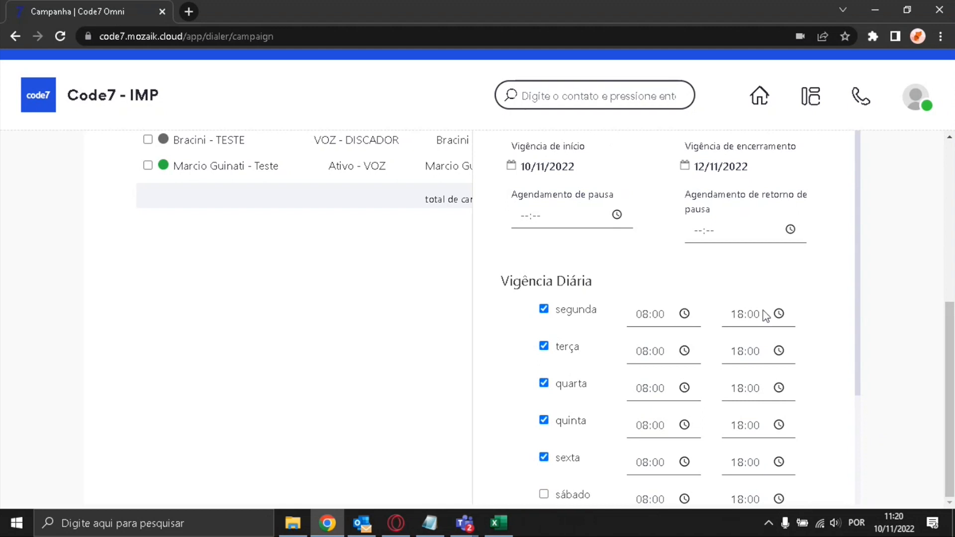
scroll(641, 294, down, 1)
scroll(611, 274, up, 1)
scroll(564, 317, down, 1)
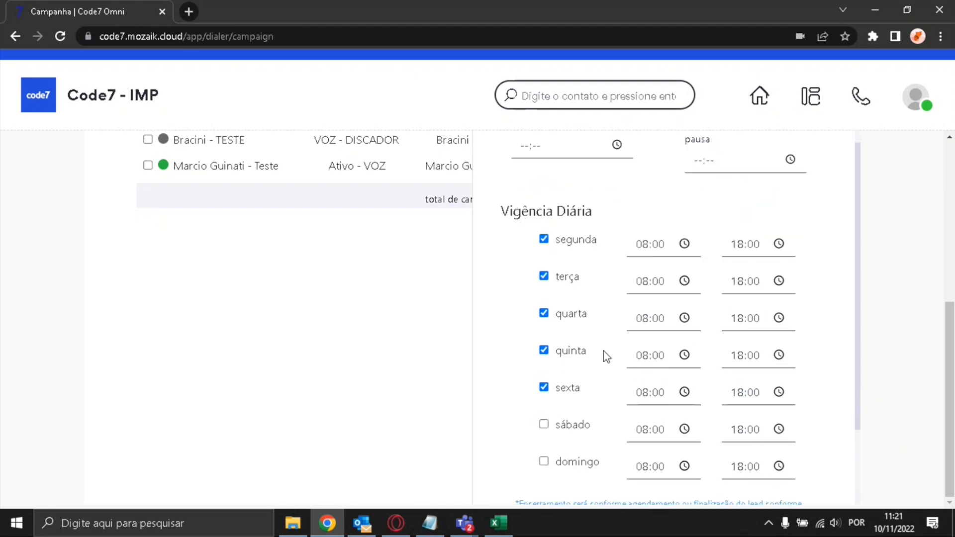
scroll(680, 331, up, 1)
scroll(666, 320, up, 3)
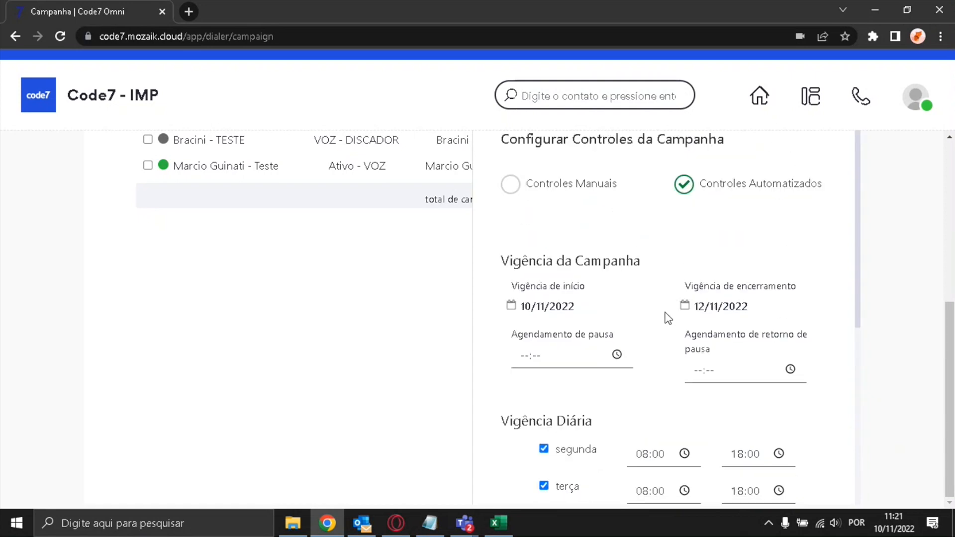
scroll(655, 297, up, 1)
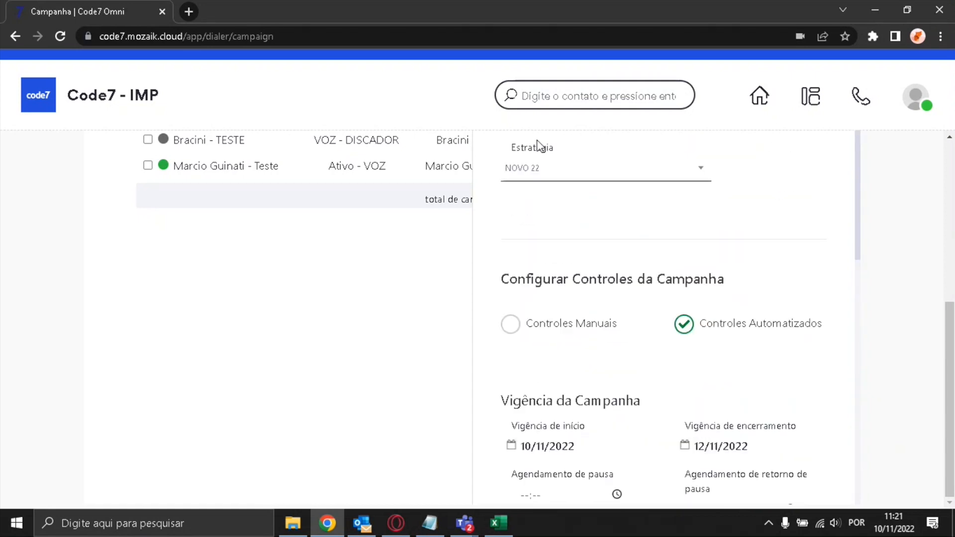
scroll(641, 243, up, 1)
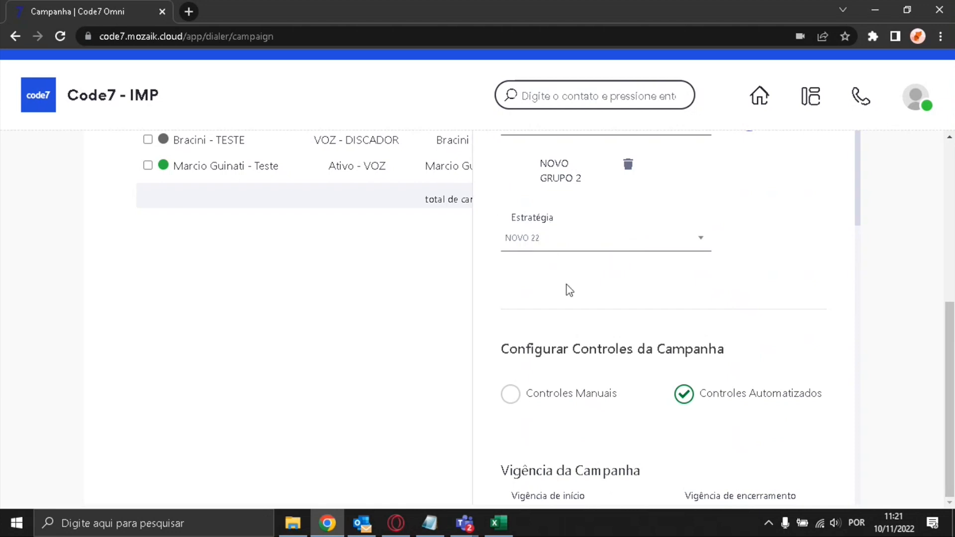
scroll(569, 289, down, 7)
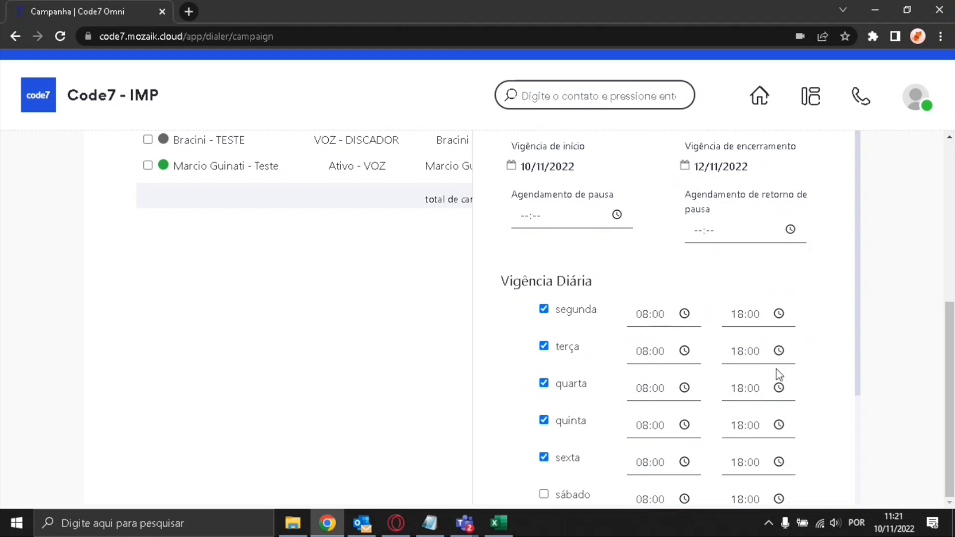
scroll(675, 343, up, 3)
scroll(541, 268, up, 3)
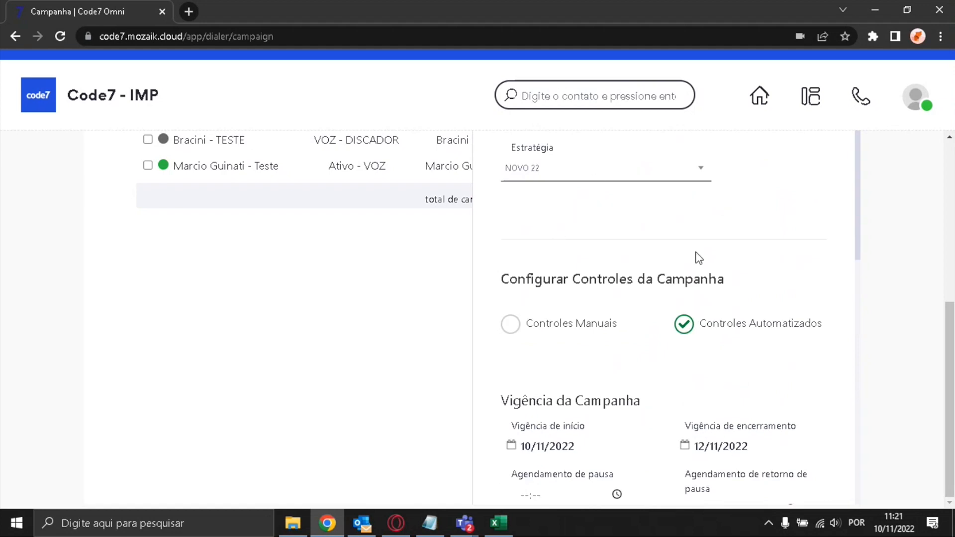
scroll(695, 256, down, 4)
scroll(695, 256, down, 3)
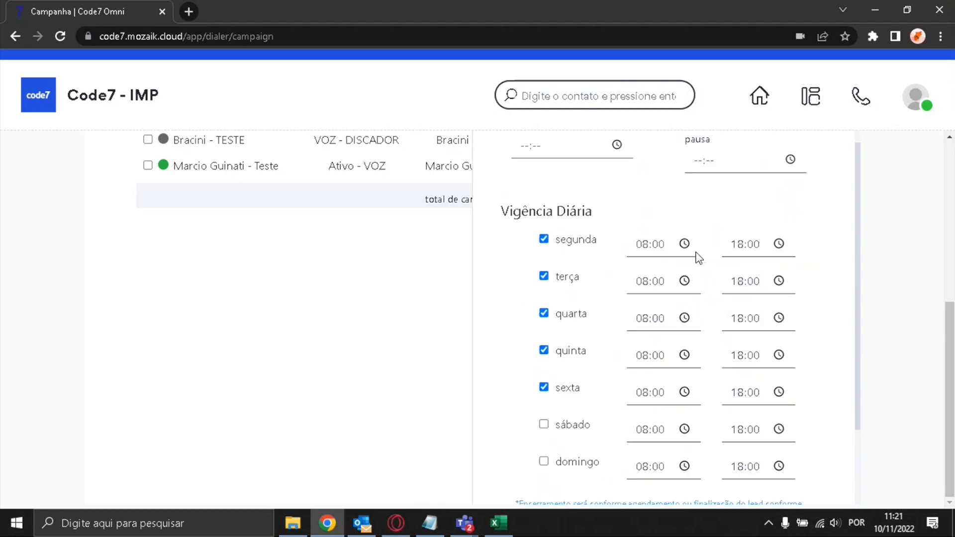
scroll(699, 257, down, 3)
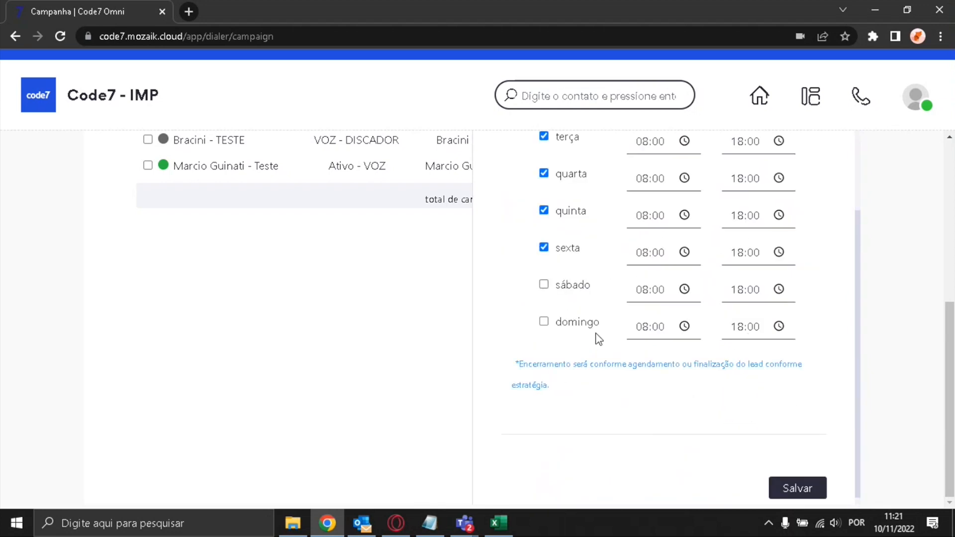
scroll(599, 339, up, 2)
scroll(598, 339, up, 6)
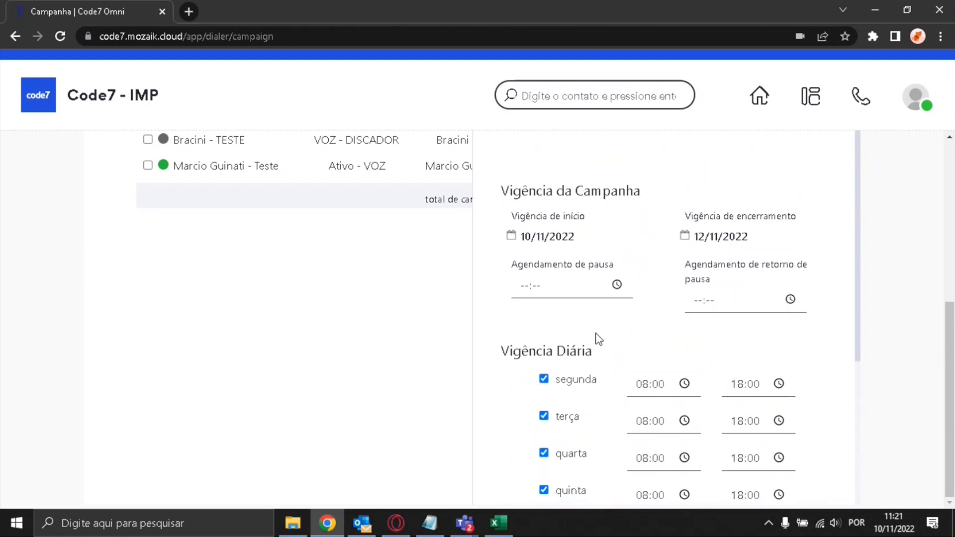
scroll(659, 314, up, 2)
scroll(663, 305, down, 10)
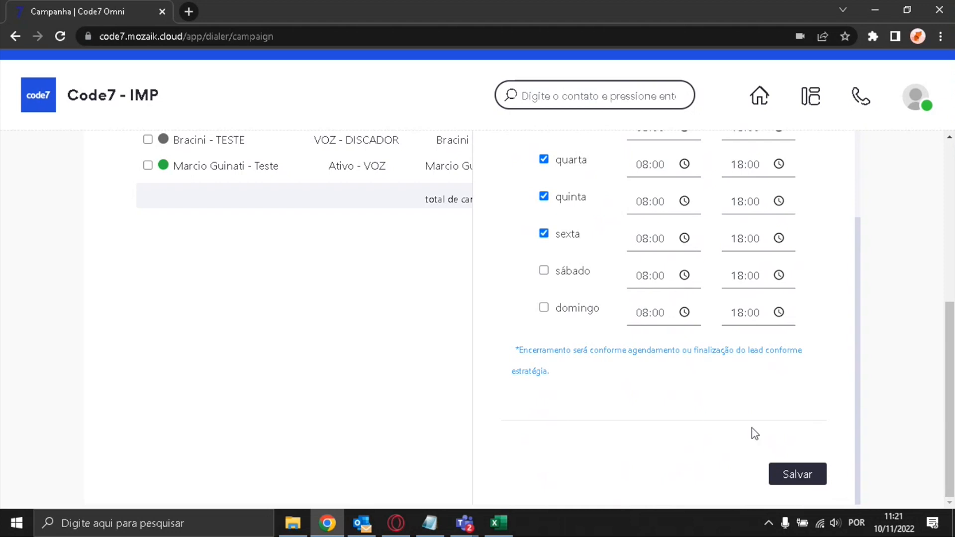
Set the campaign's Vigência de início to 12/11/2022 and Vigência de encerramento to 13/11/2022
scroll(660, 397, up, 8)
click(543, 365)
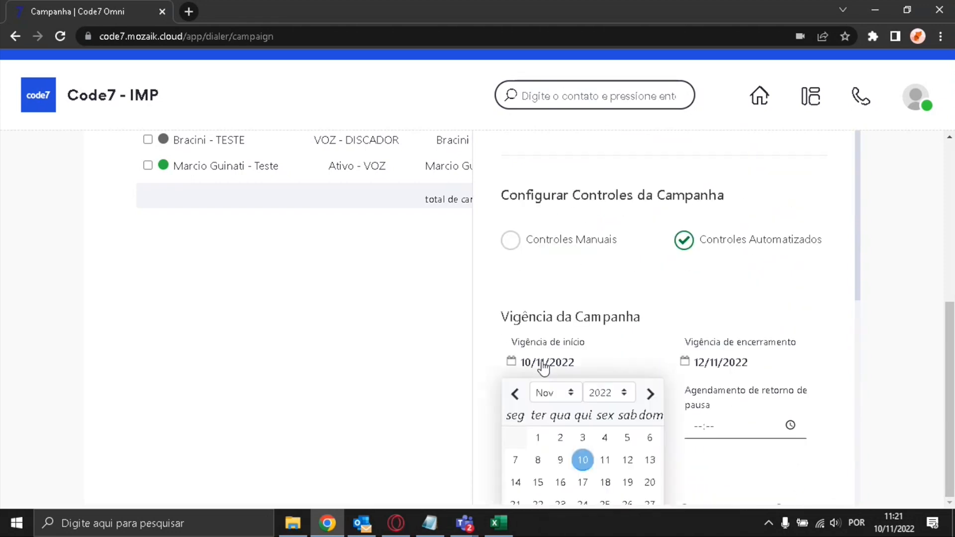
click(627, 460)
click(729, 367)
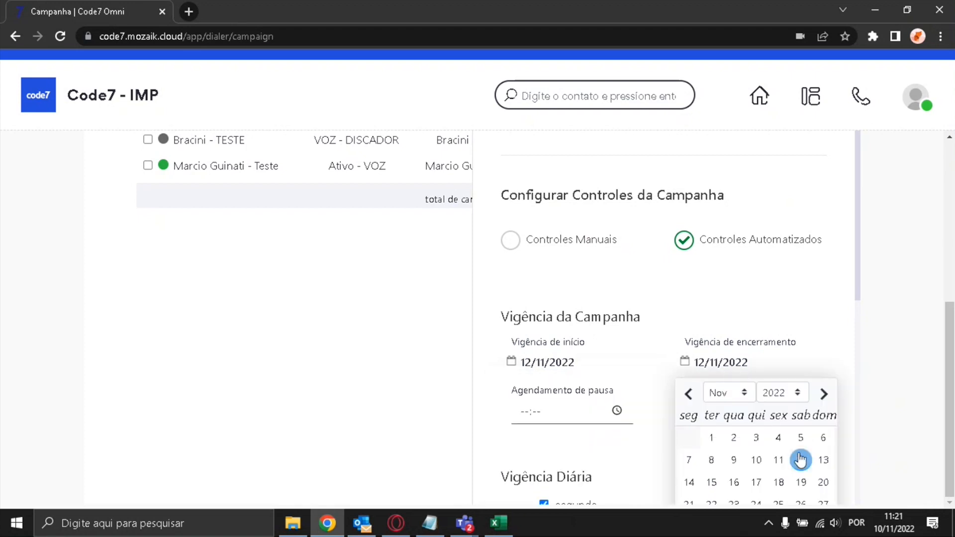
click(818, 461)
Save the NOVO 333 campaign
scroll(806, 313, down, 1)
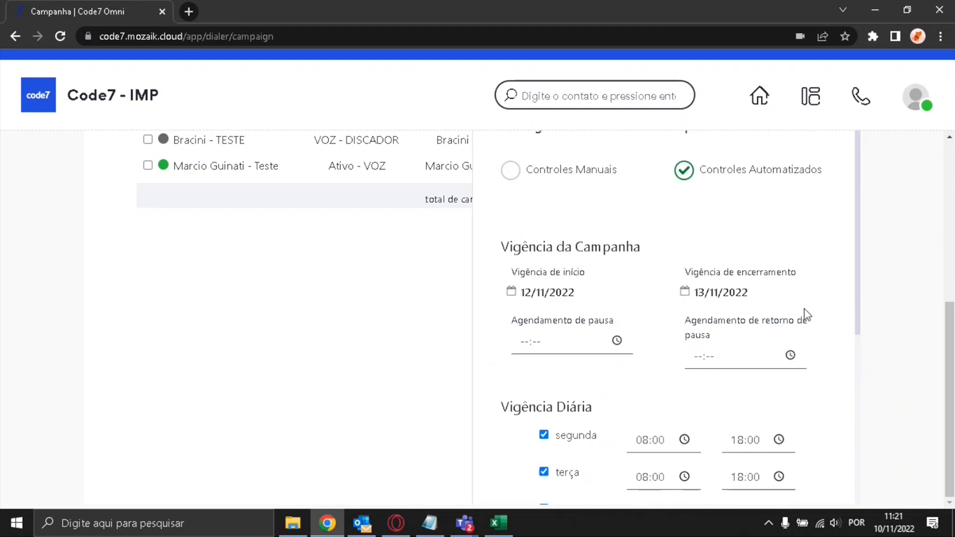
scroll(805, 314, down, 5)
click(793, 473)
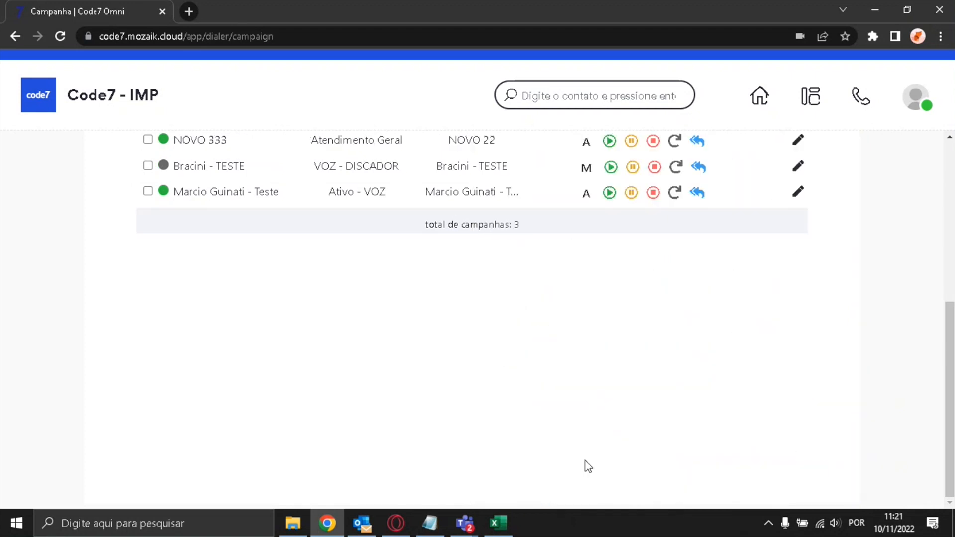
Check the name, service, strategy and controls of campaign NOVO 333 in the campaign list
scroll(556, 442, up, 1)
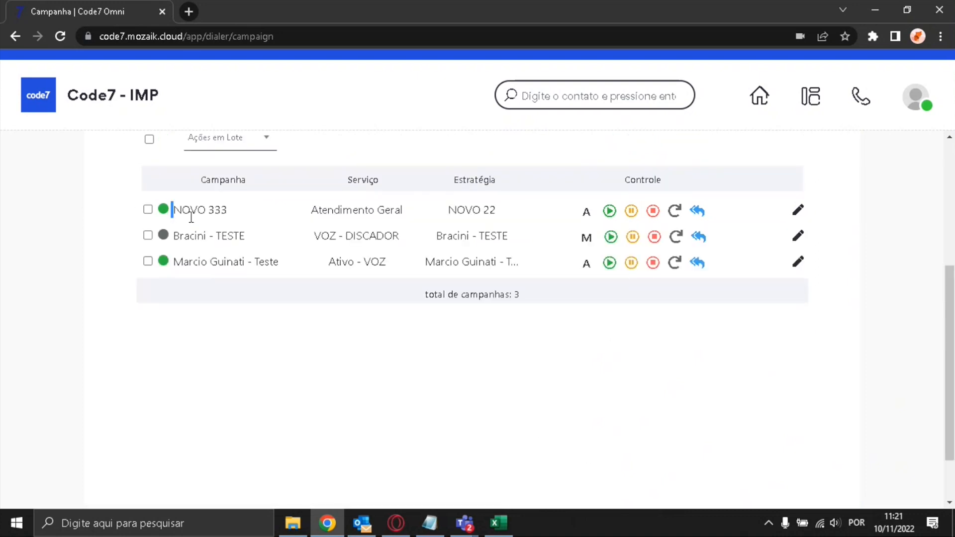
drag(191, 217, 179, 215)
drag(228, 211, 199, 201)
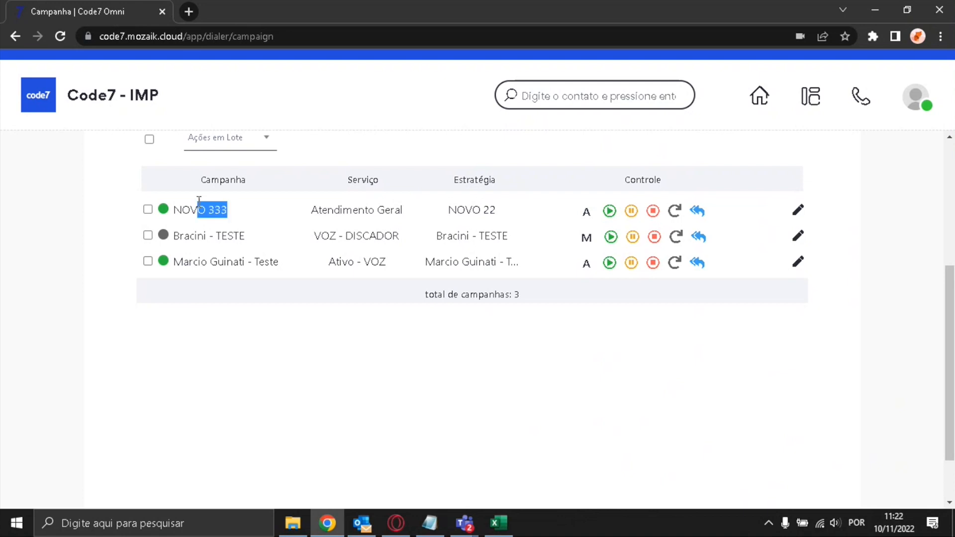
drag(321, 209, 499, 212)
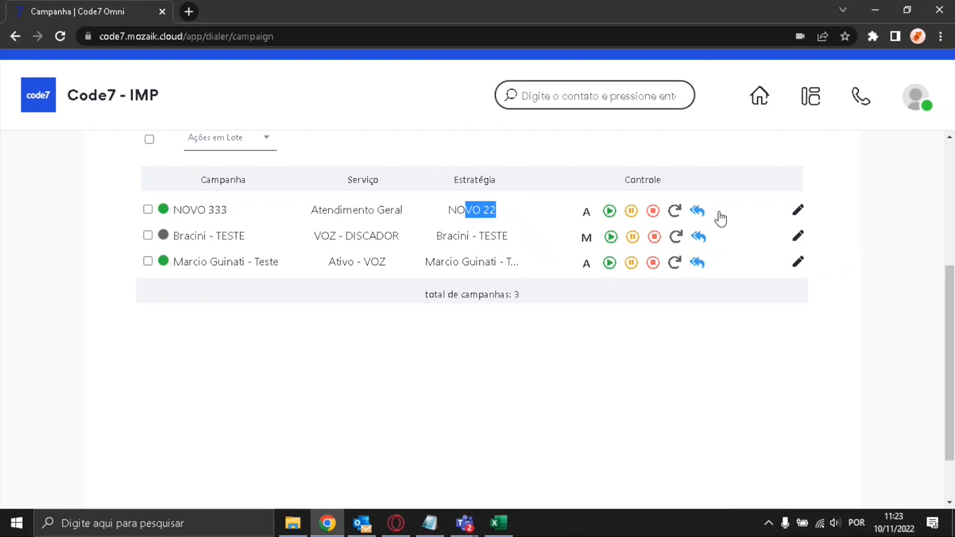
Open the dialer's Dashboard and switch the monitored campaign from NOVO 333 to the second campaign in the selection
scroll(481, 257, up, 5)
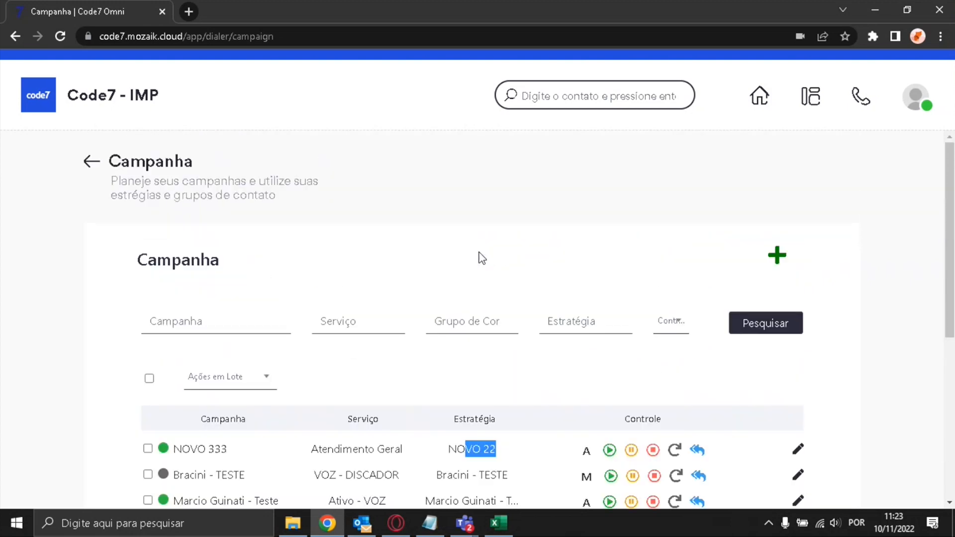
click(91, 161)
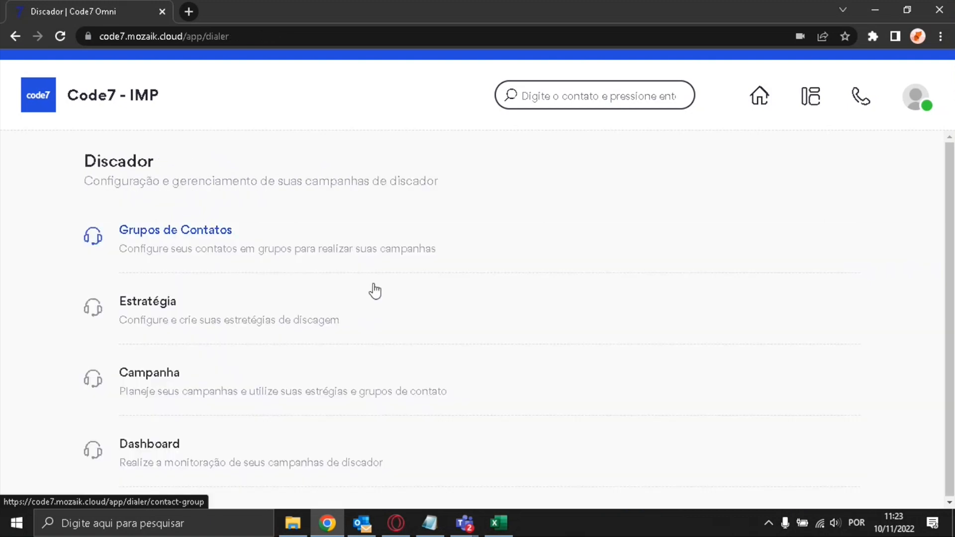
click(165, 448)
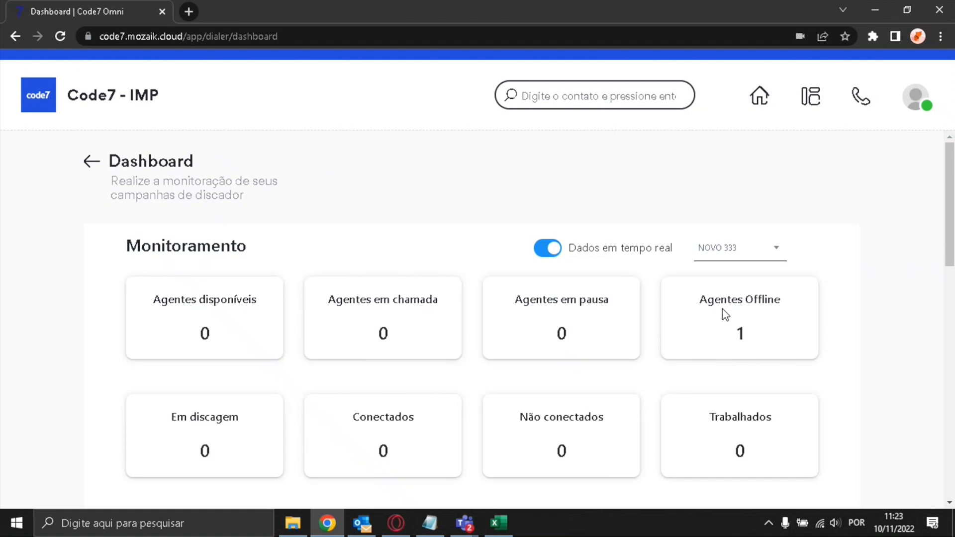
scroll(797, 218, down, 1)
click(774, 180)
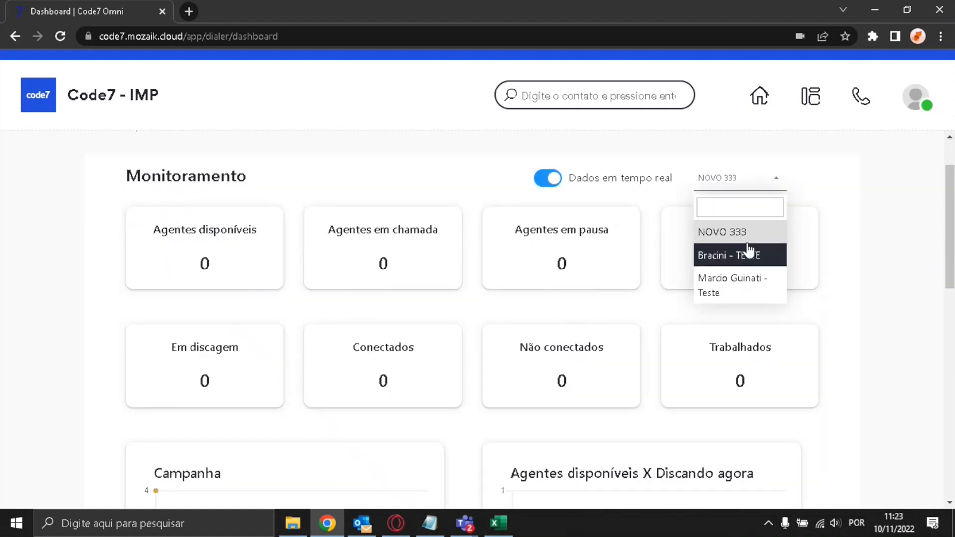
click(741, 252)
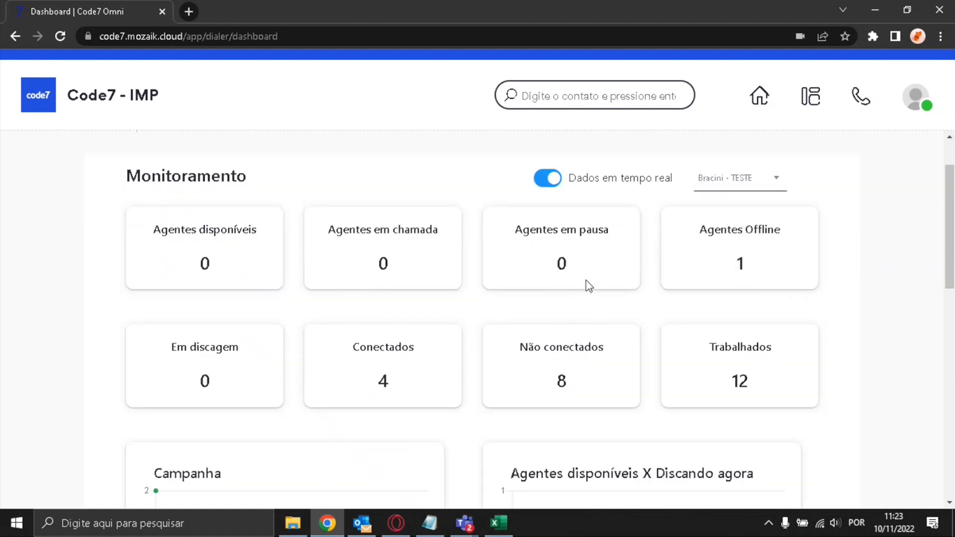
Review the dashboard's agent indicators: Agentes disponíveis, Agentes em chamada, Agentes em pausa and Agentes Offline
scroll(580, 285, down, 1)
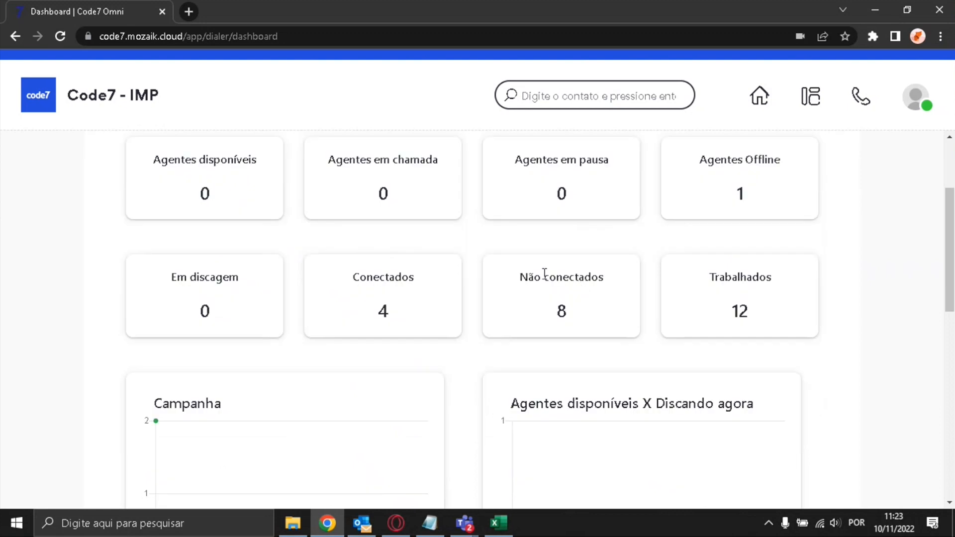
scroll(545, 273, up, 1)
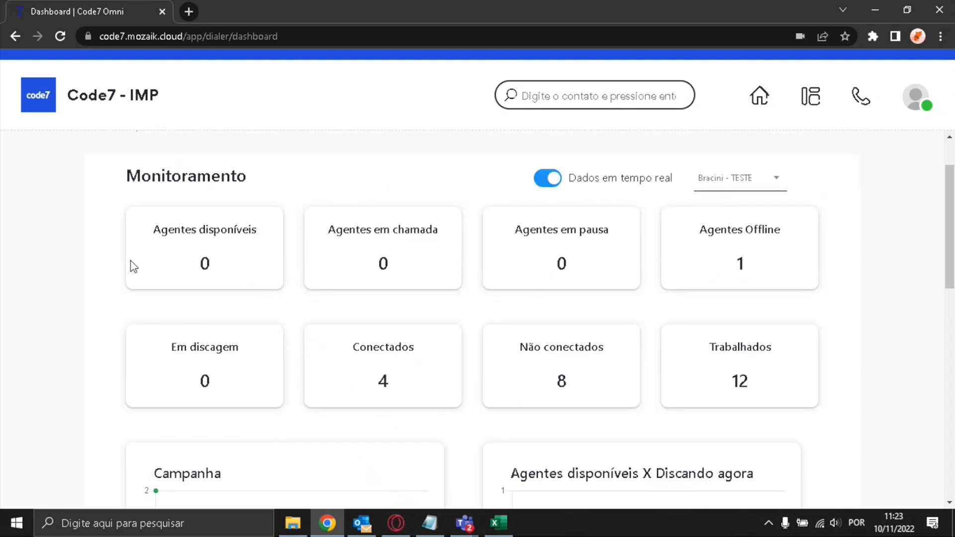
drag(192, 230, 262, 234)
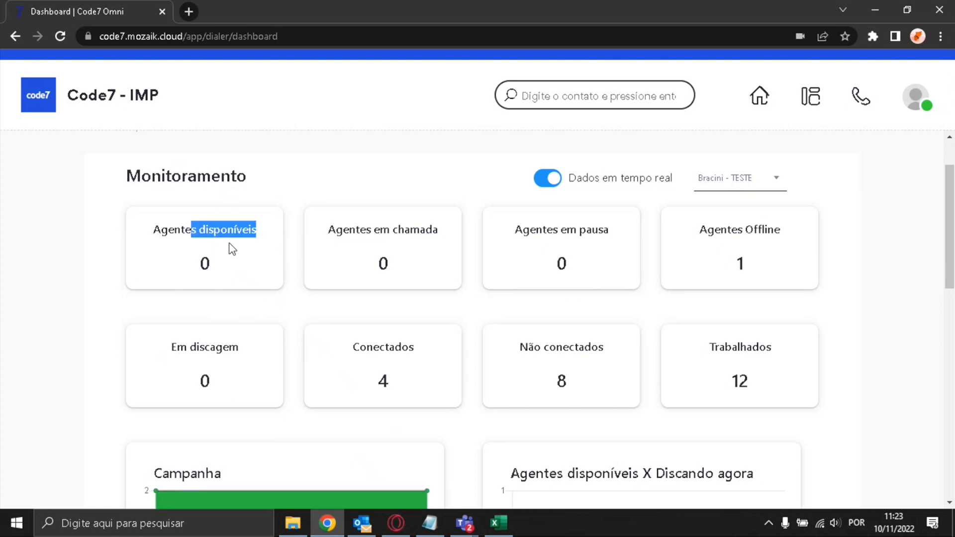
click(211, 251)
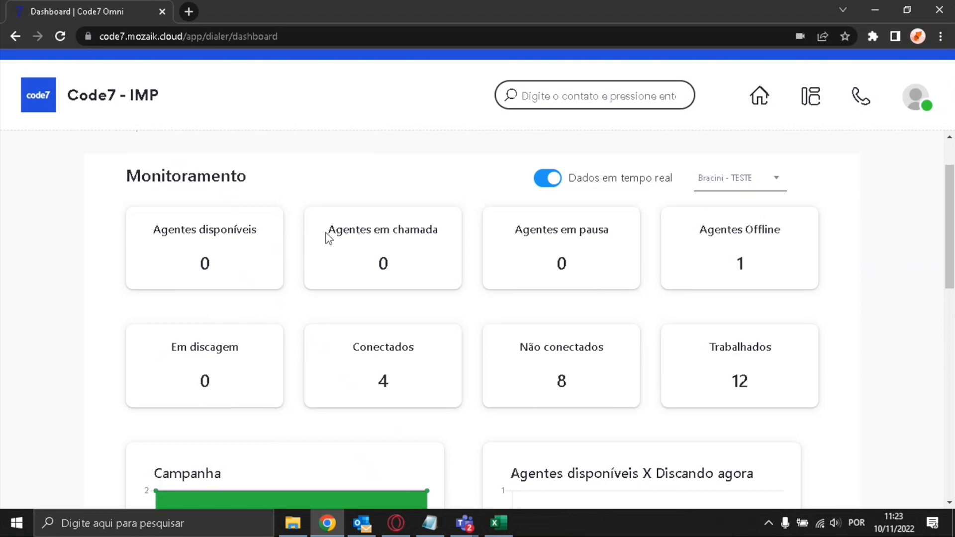
drag(326, 237, 438, 236)
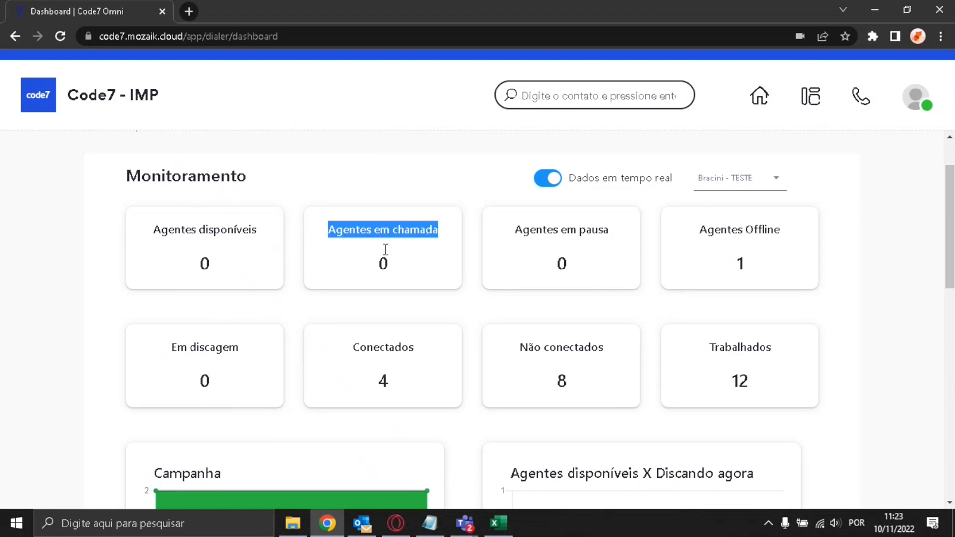
drag(512, 230, 671, 239)
click(685, 234)
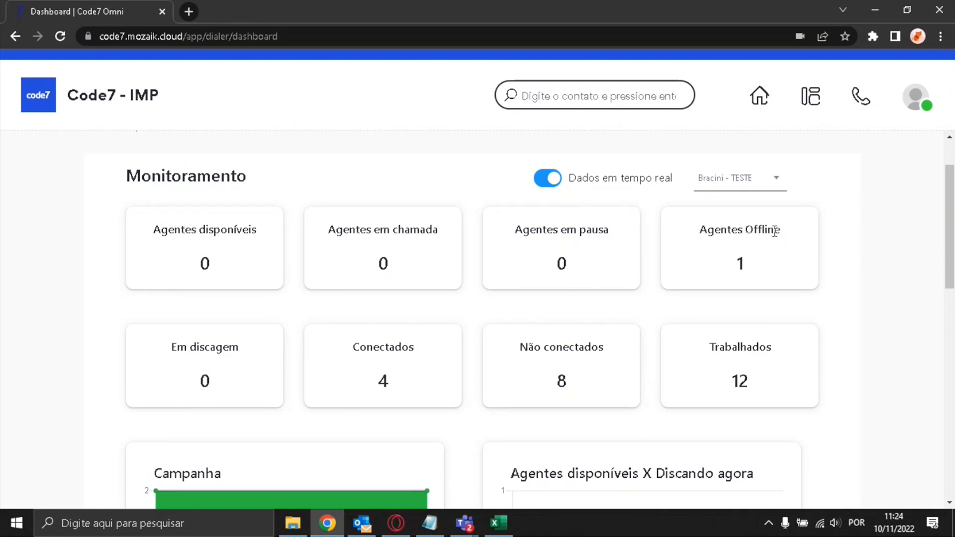
drag(783, 232, 690, 231)
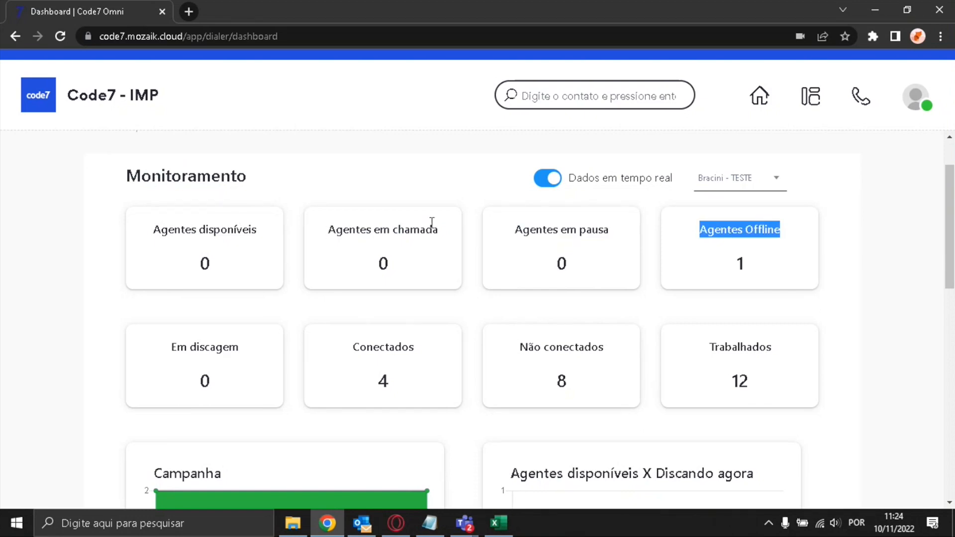
Review the dashboard's call indicators: Em discagem, Conectados, Não conectados and Trabalhados
scroll(409, 222, down, 1)
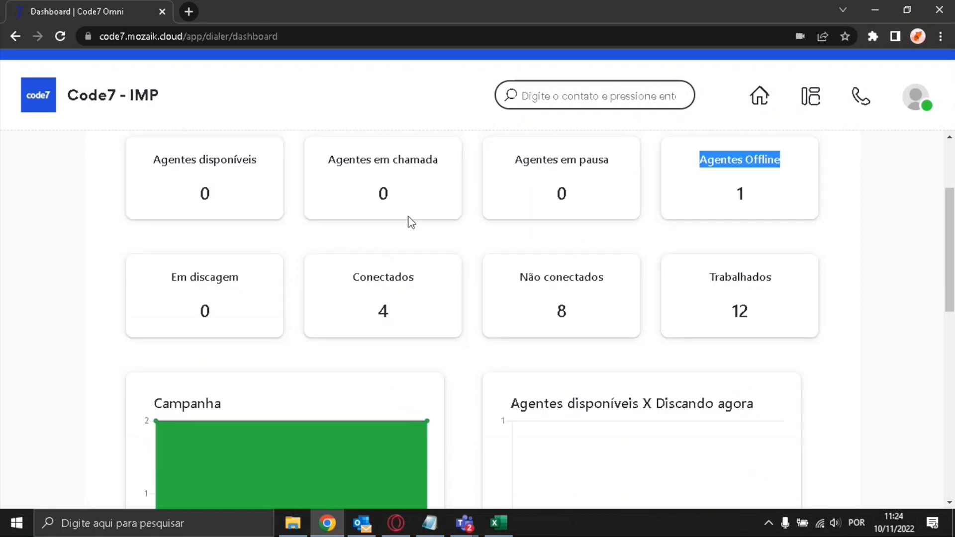
drag(186, 277, 198, 312)
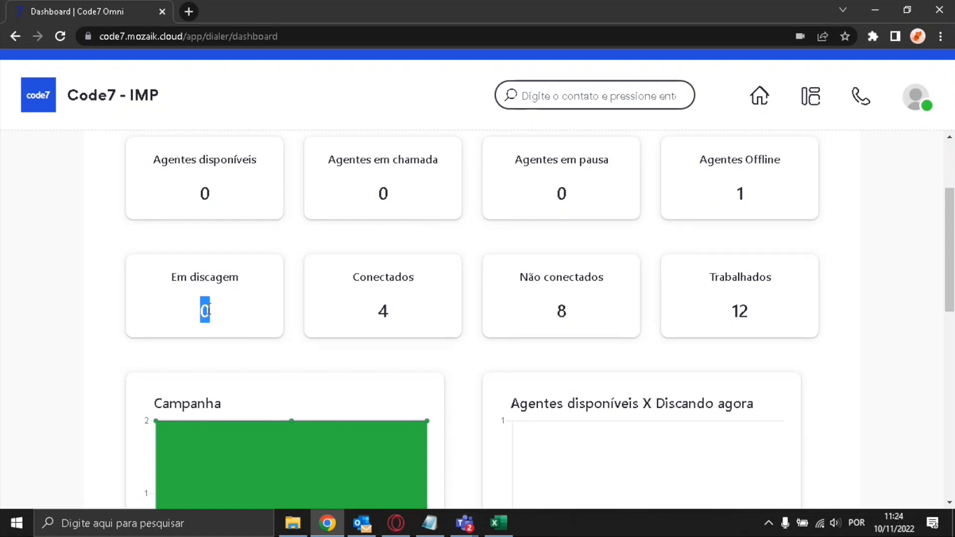
drag(360, 277, 426, 282)
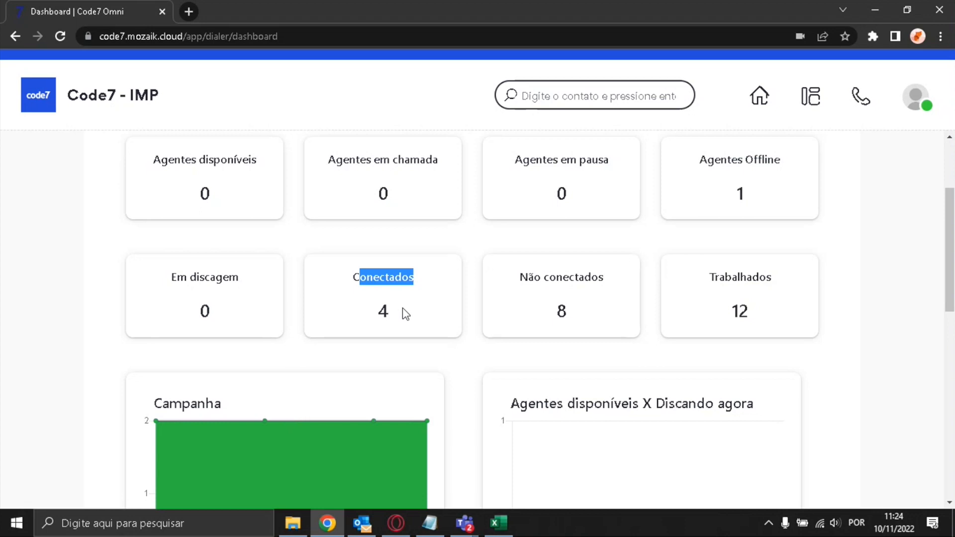
drag(517, 277, 591, 289)
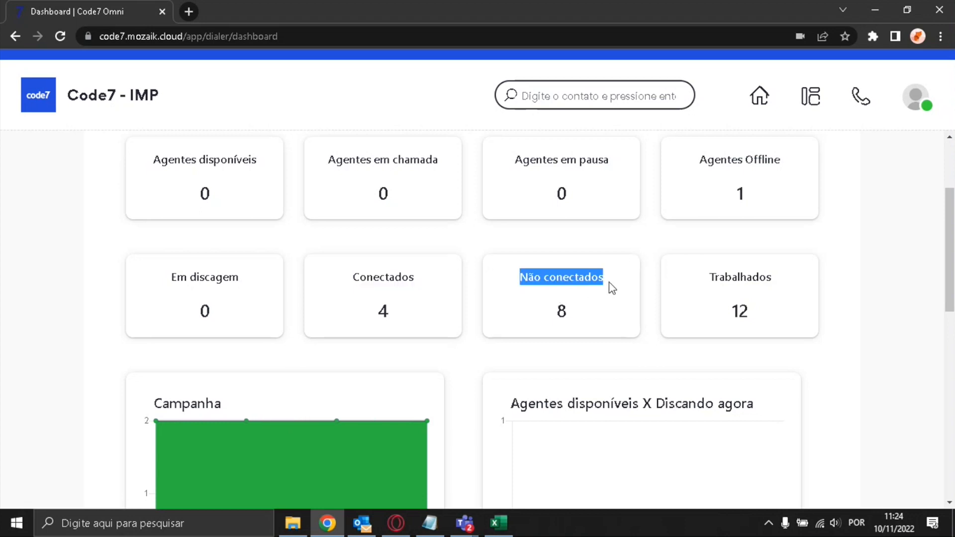
click(558, 292)
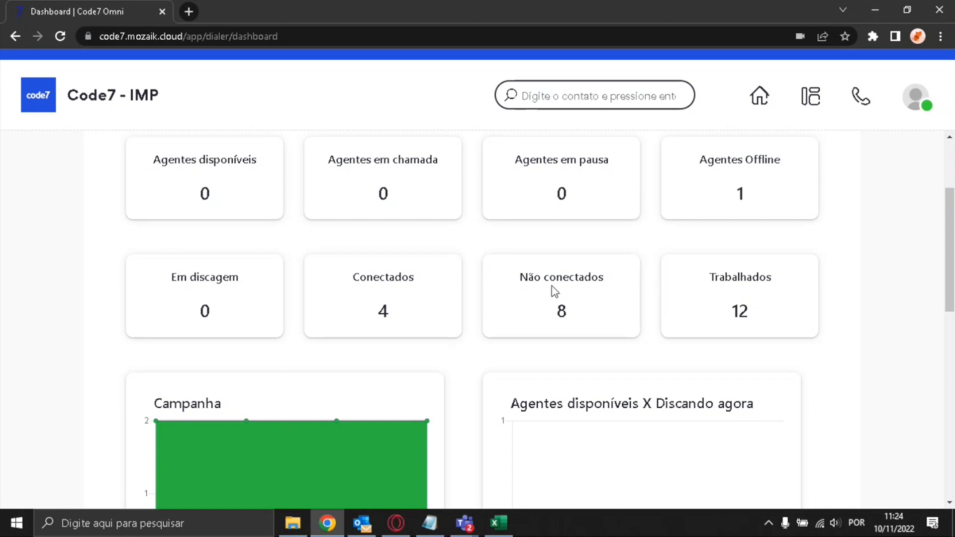
drag(548, 277, 607, 283)
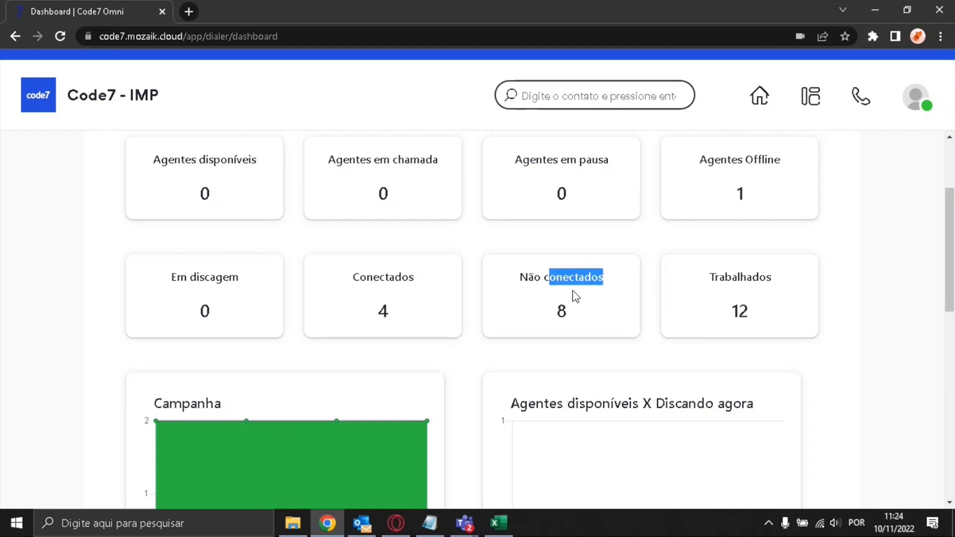
drag(714, 277, 781, 285)
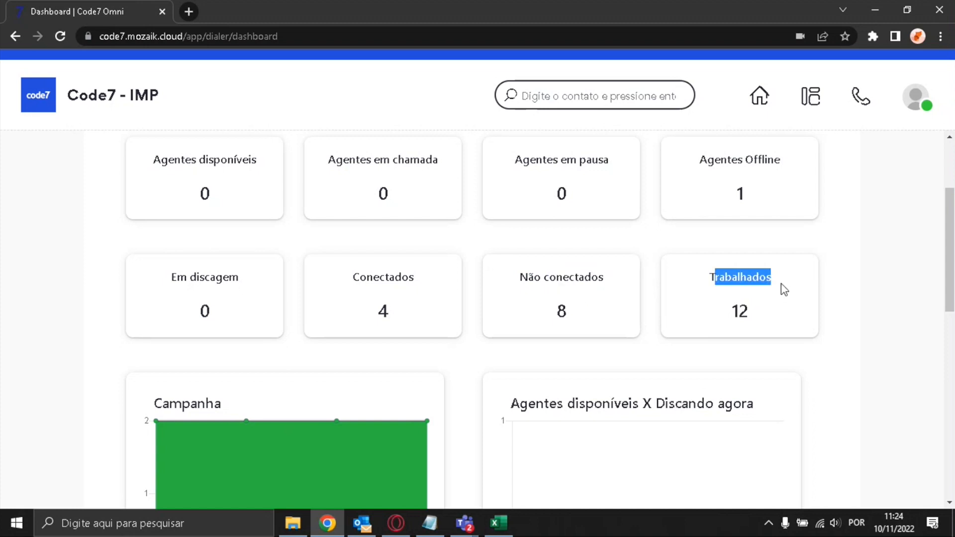
drag(752, 316, 734, 313)
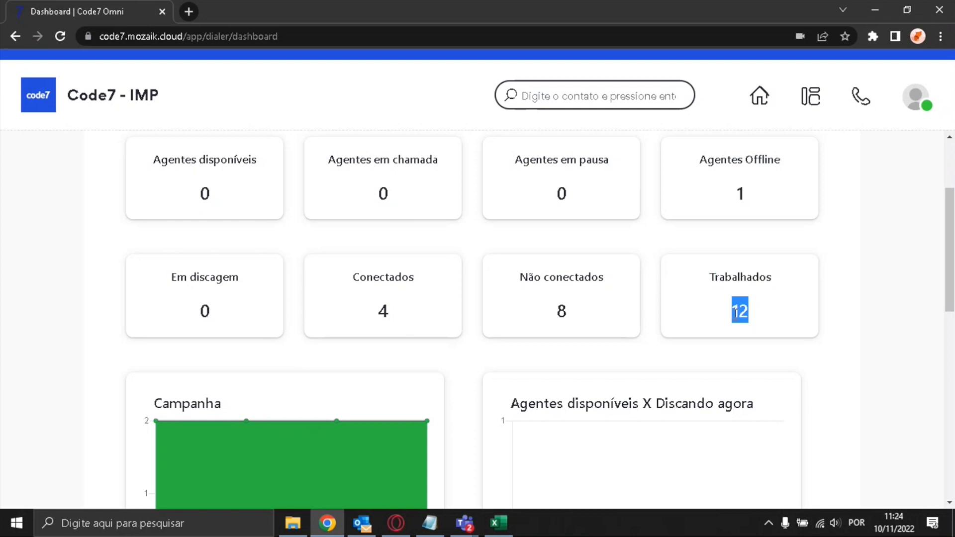
Examine the Campanha and Agentes disponíveis X Discando agora charts on the dashboard
scroll(684, 323, down, 3)
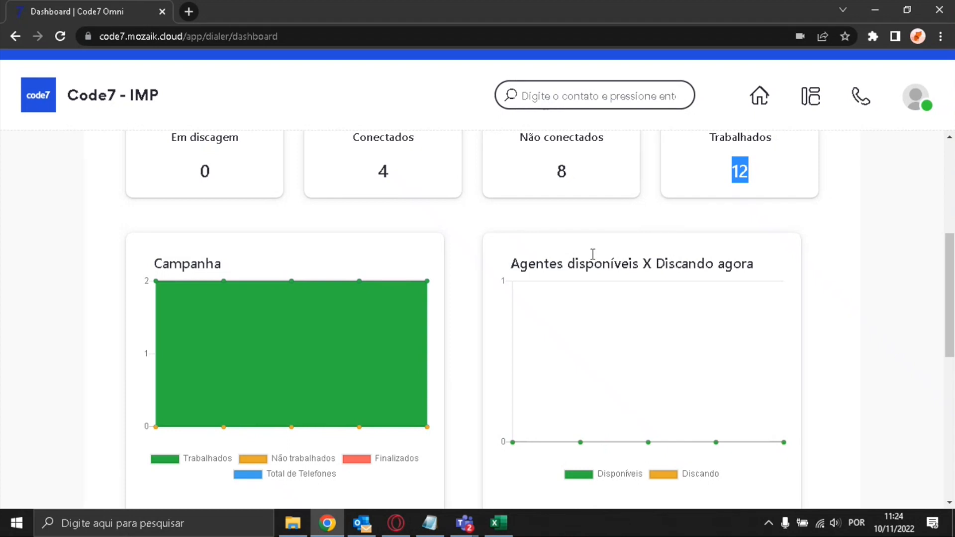
scroll(361, 275, down, 1)
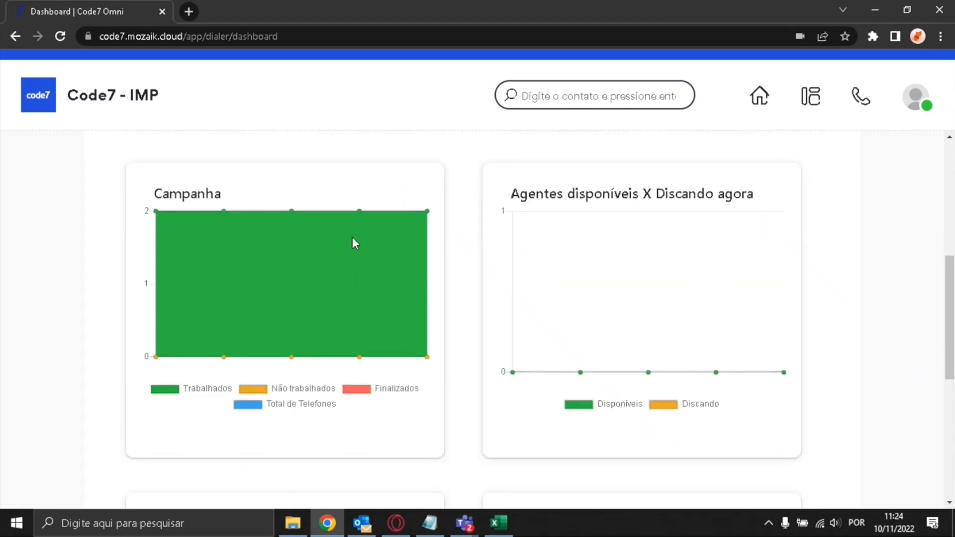
drag(244, 171, 174, 177)
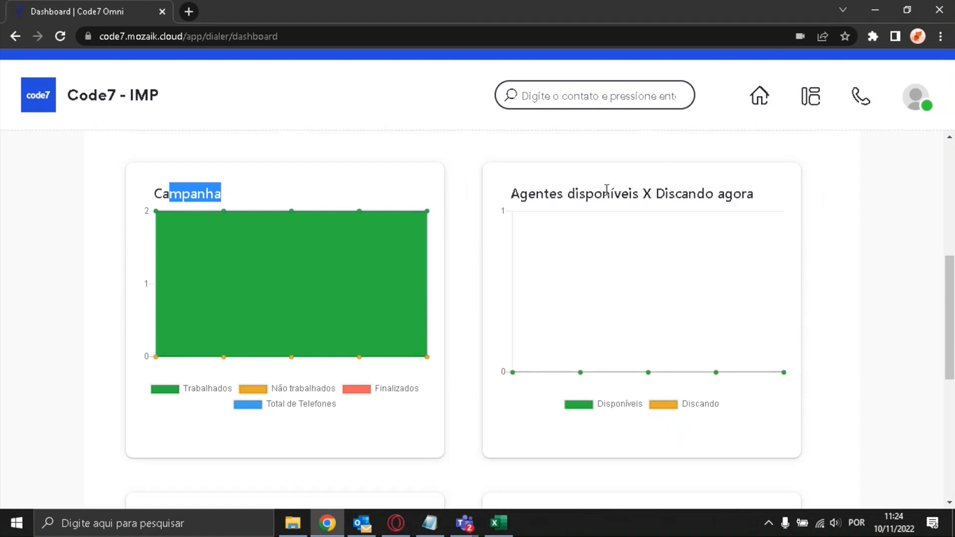
drag(575, 198, 748, 193)
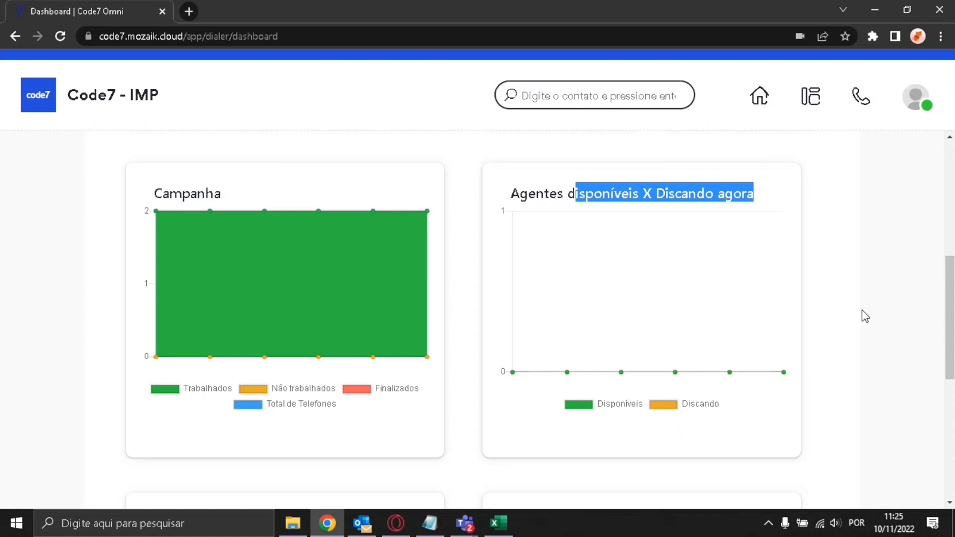
Examine the Resumo da campanha por grupo de contato and Campanha x Estratégia charts on the dashboard
scroll(863, 306, down, 3)
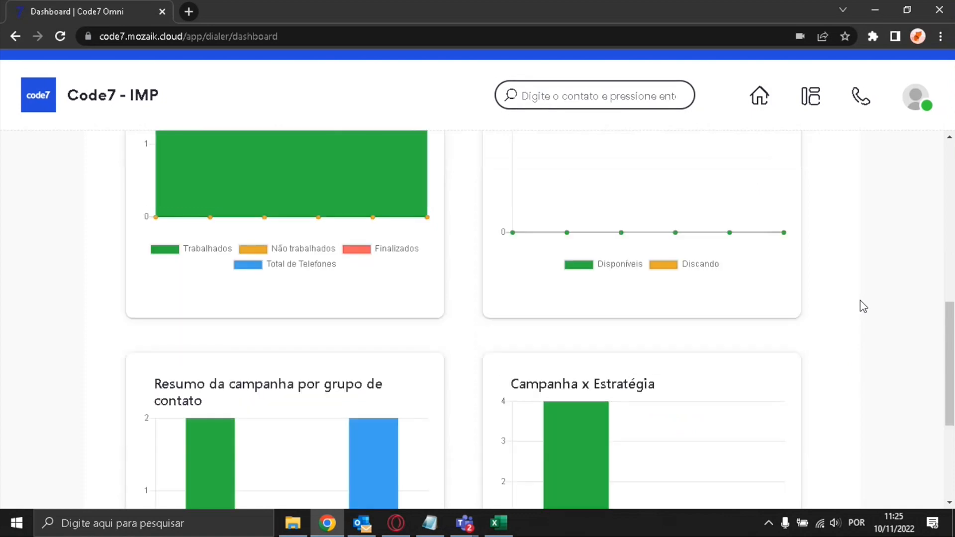
scroll(863, 306, down, 3)
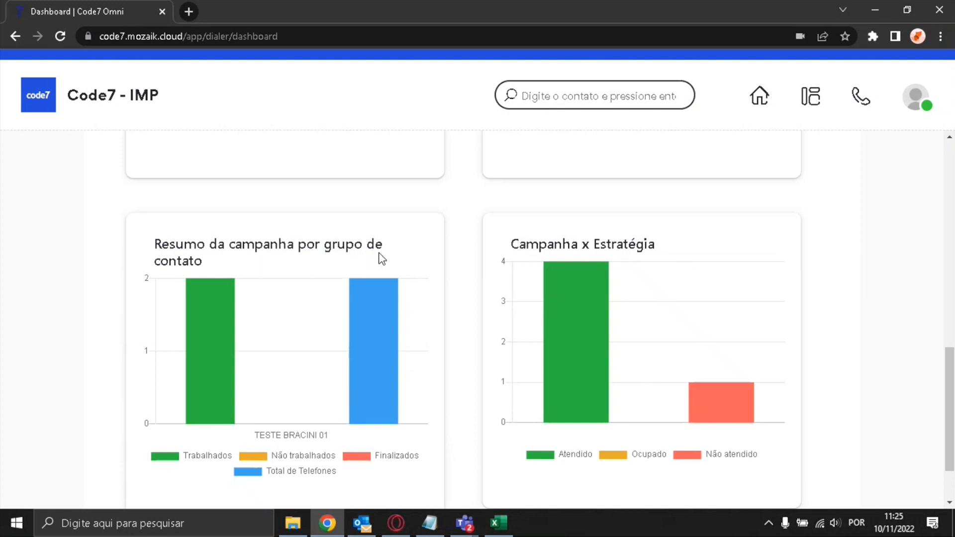
scroll(705, 254, down, 3)
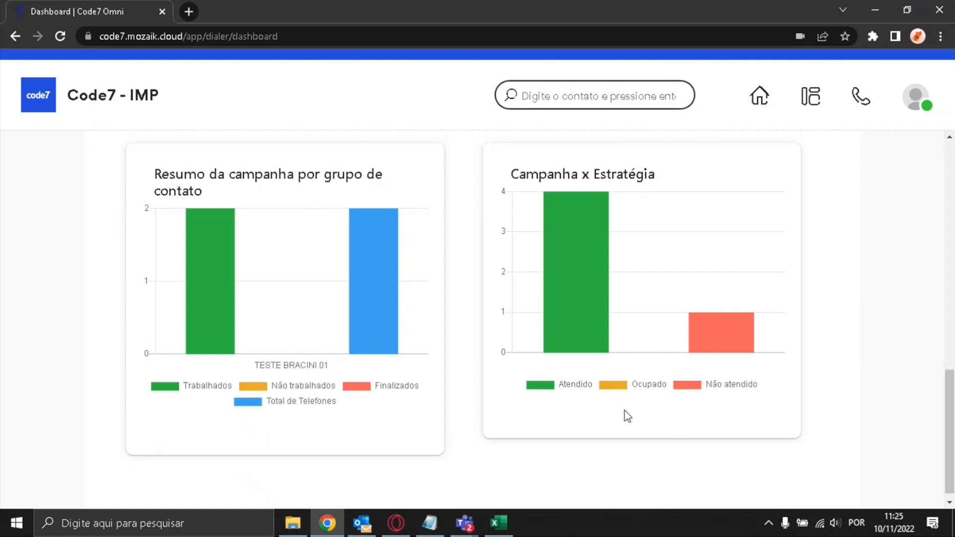
scroll(676, 374, down, 1)
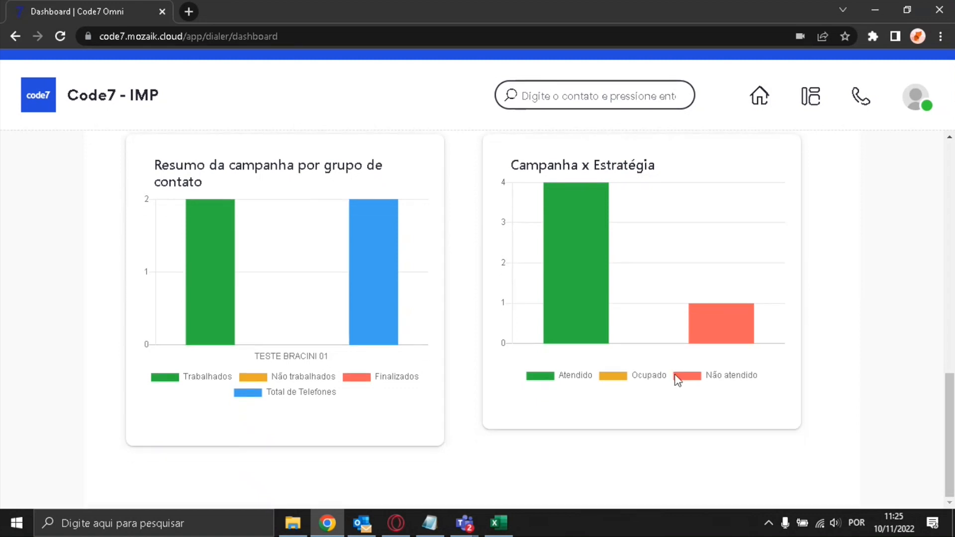
scroll(676, 378, up, 15)
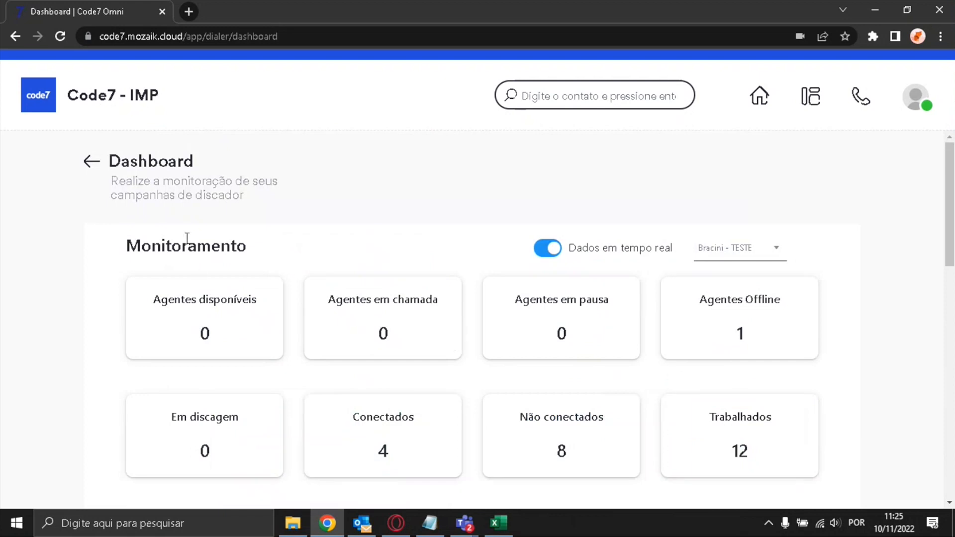
Leave the dashboard and open a blank Configurar Estratégia form from the dialer's Estratégia page
click(91, 163)
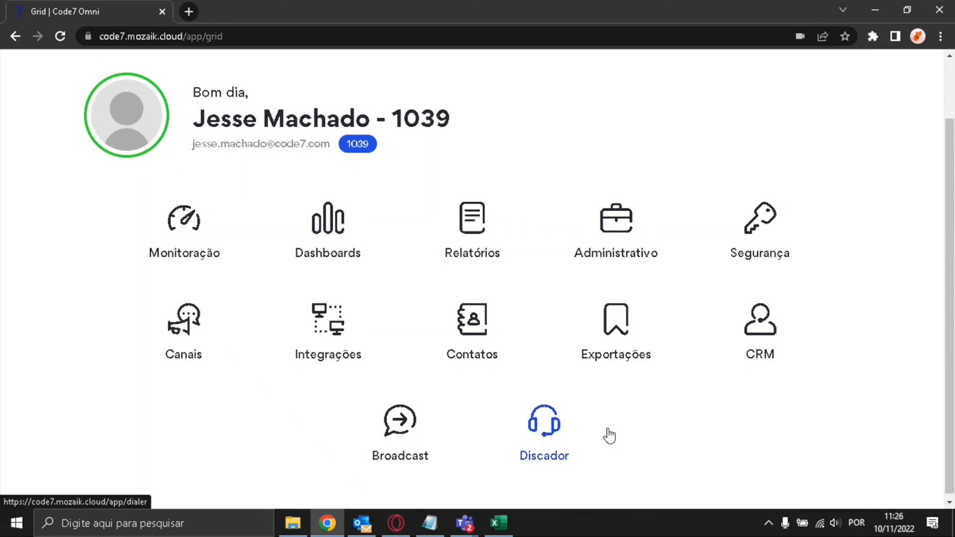
click(545, 437)
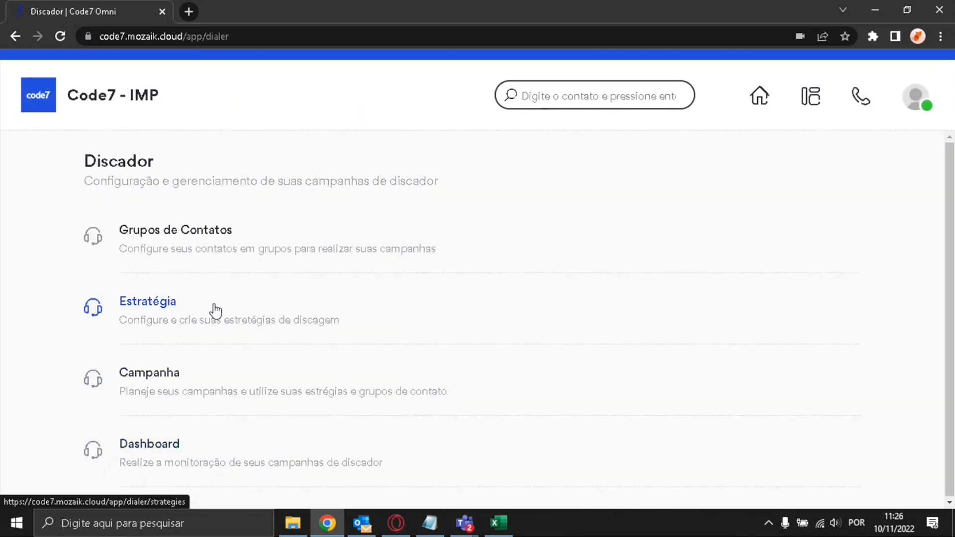
click(158, 309)
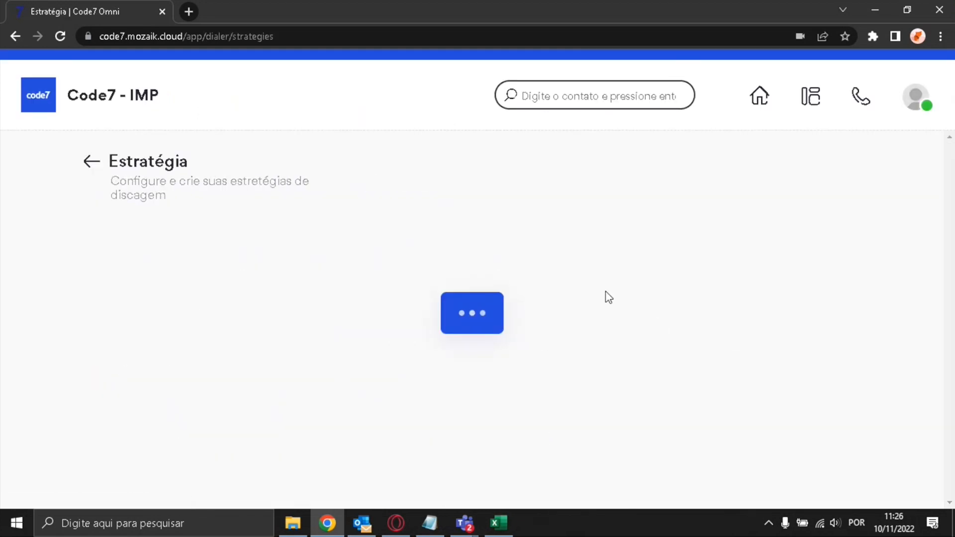
scroll(587, 337, down, 1)
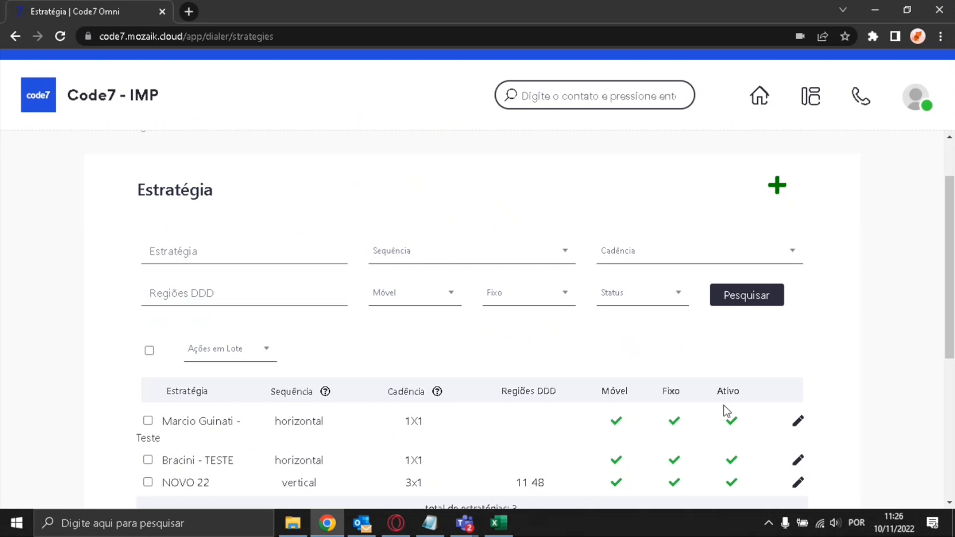
click(779, 191)
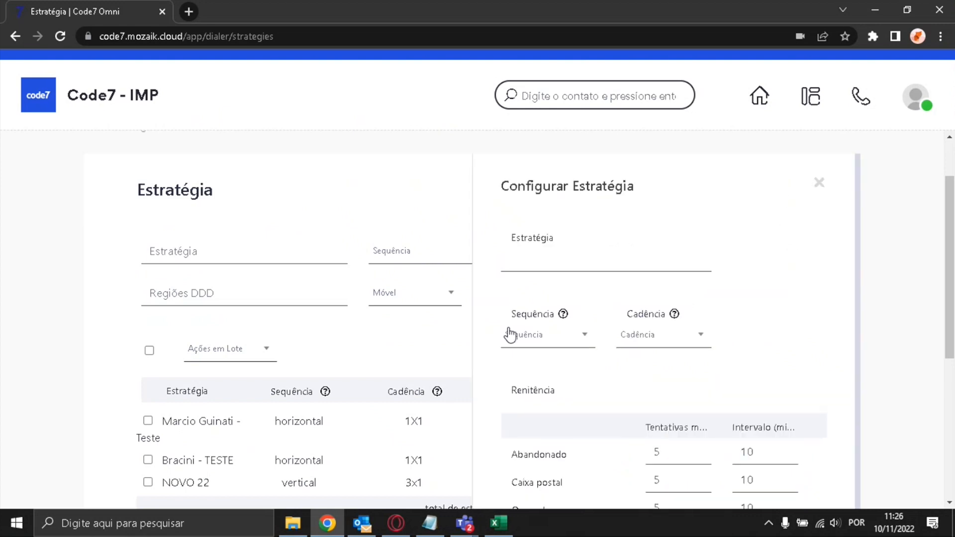
Check the available Sequência and Cadência options in the new strategy form without choosing any
click(578, 338)
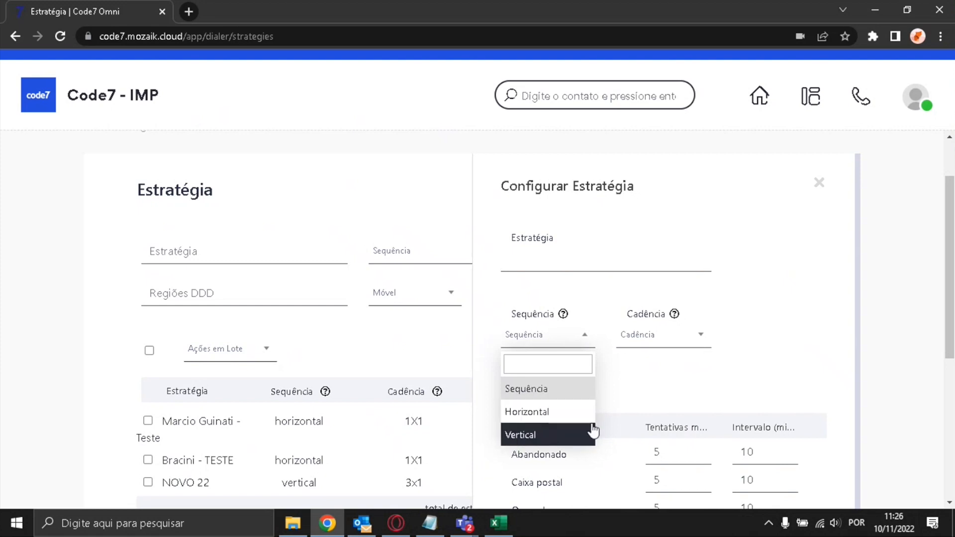
click(667, 357)
click(668, 337)
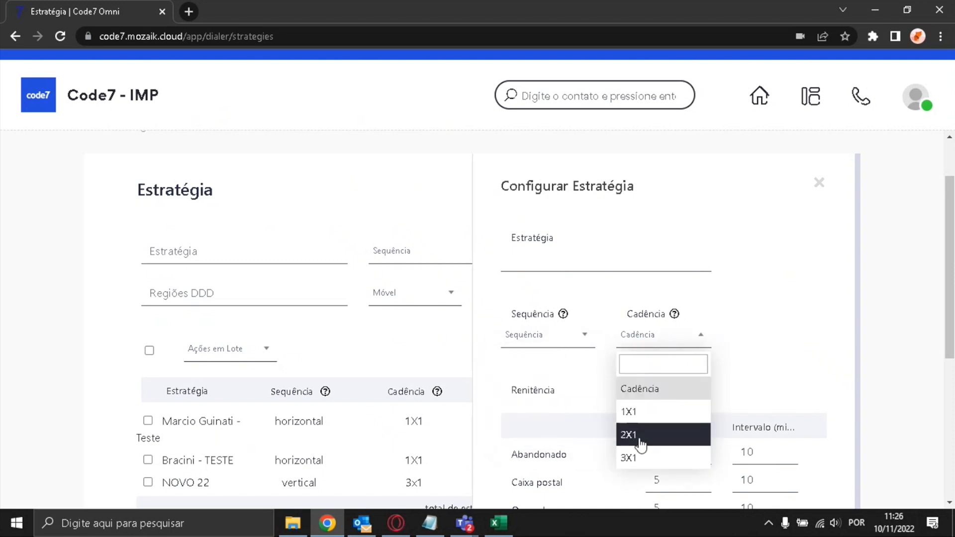
click(768, 382)
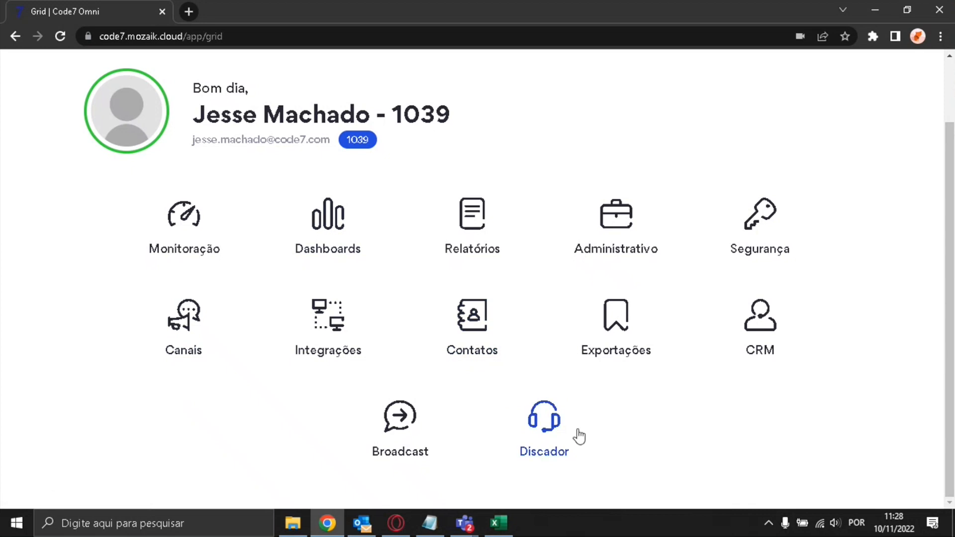
Open the dialer's Campanha page and view the list of campaigns
click(555, 433)
click(173, 370)
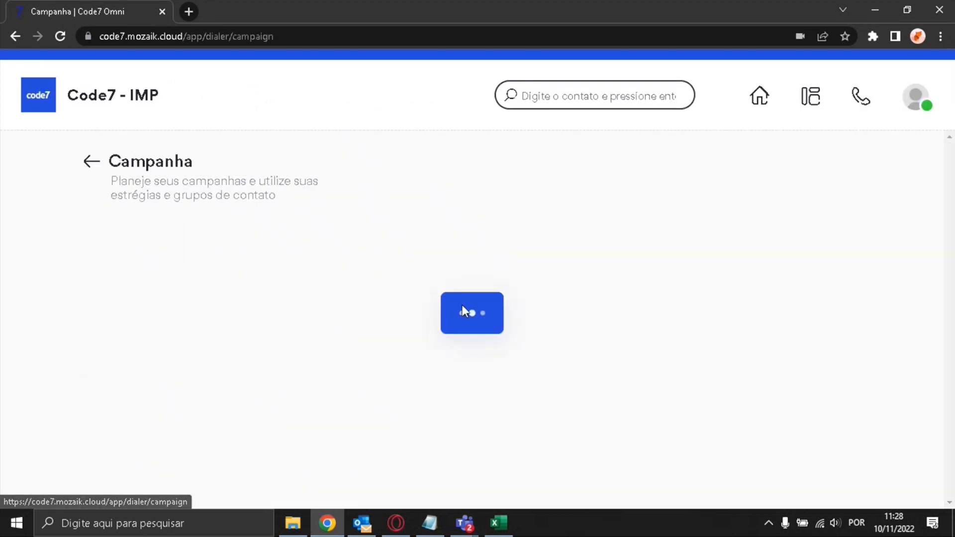
scroll(333, 267, down, 2)
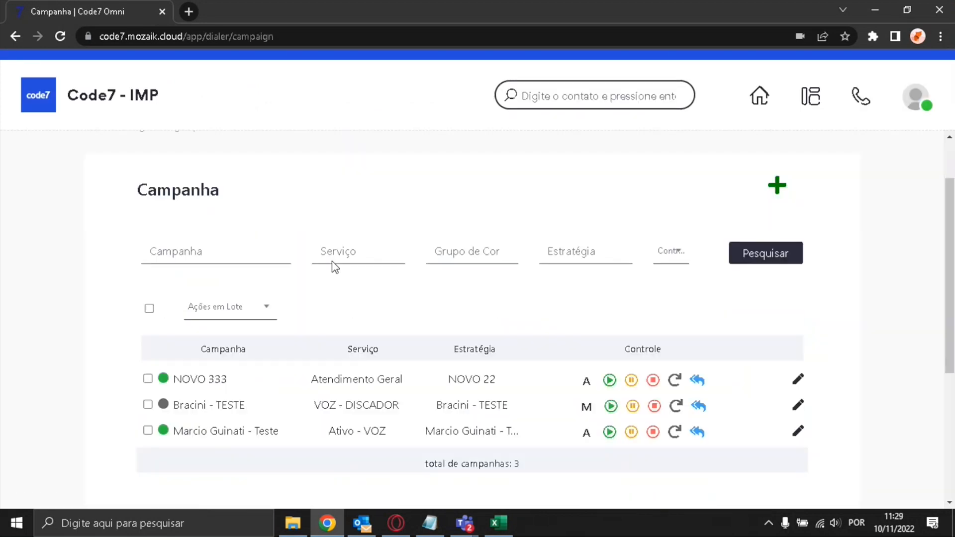